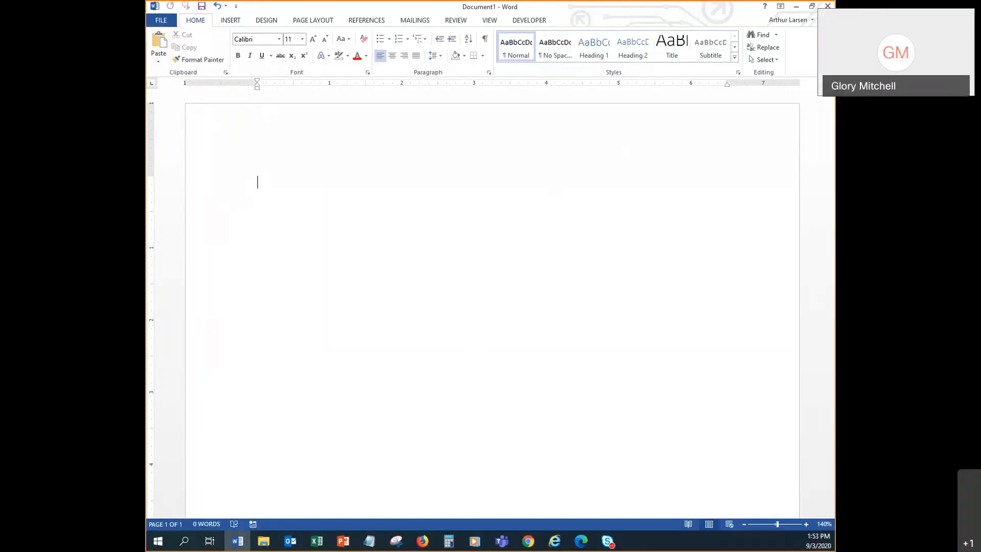
- Enter =rand(4,5) in Document1 to generate four paragraphs of sample text
{"action": "left_click", "coordinate": [812, 7]}
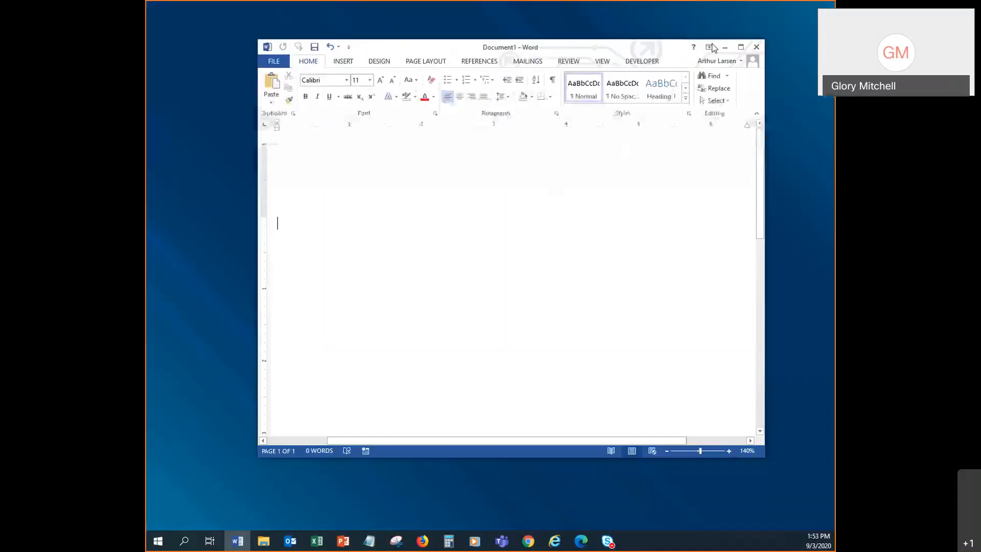
{"action": "left_click", "coordinate": [741, 47]}
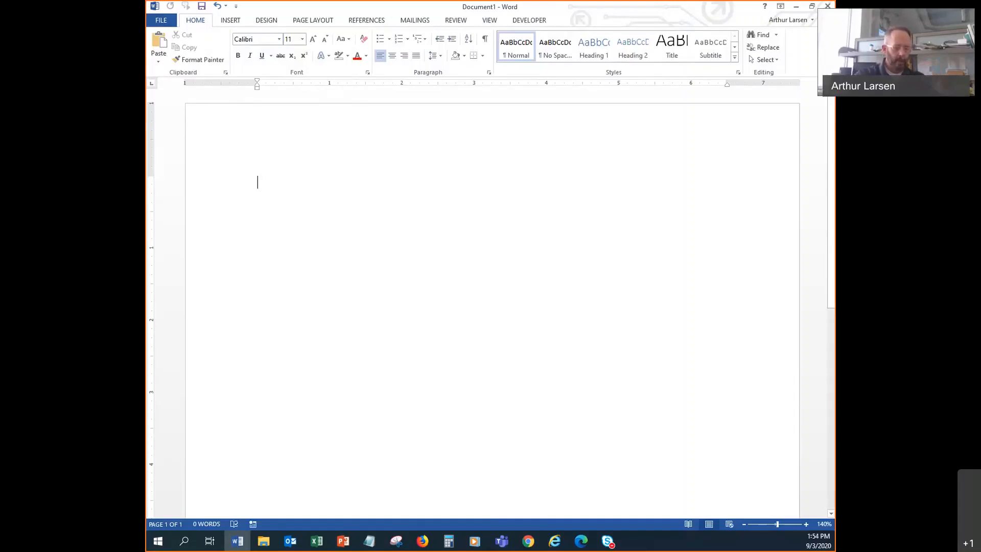
{"action": "type", "text": "=rand(4,5)"}
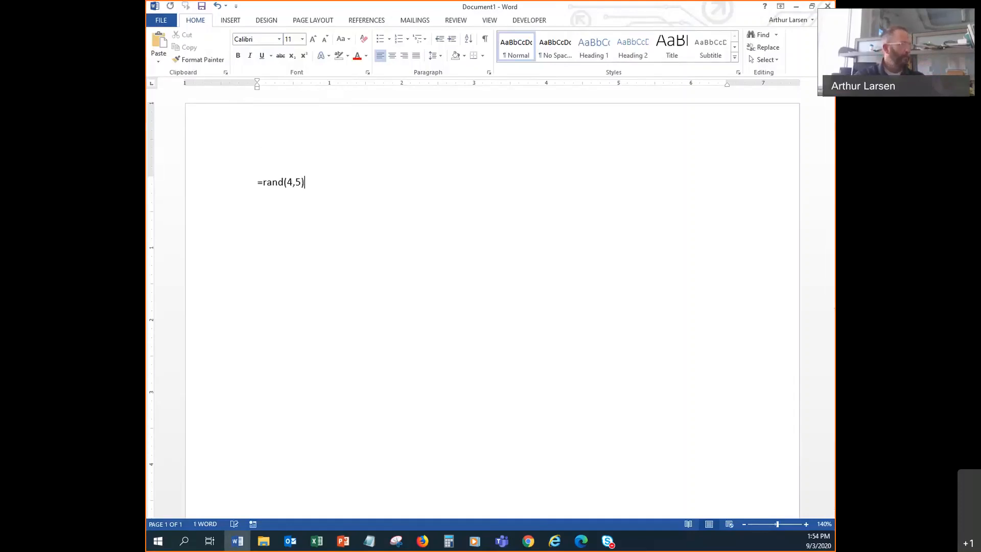
{"action": "key", "text": "Return"}
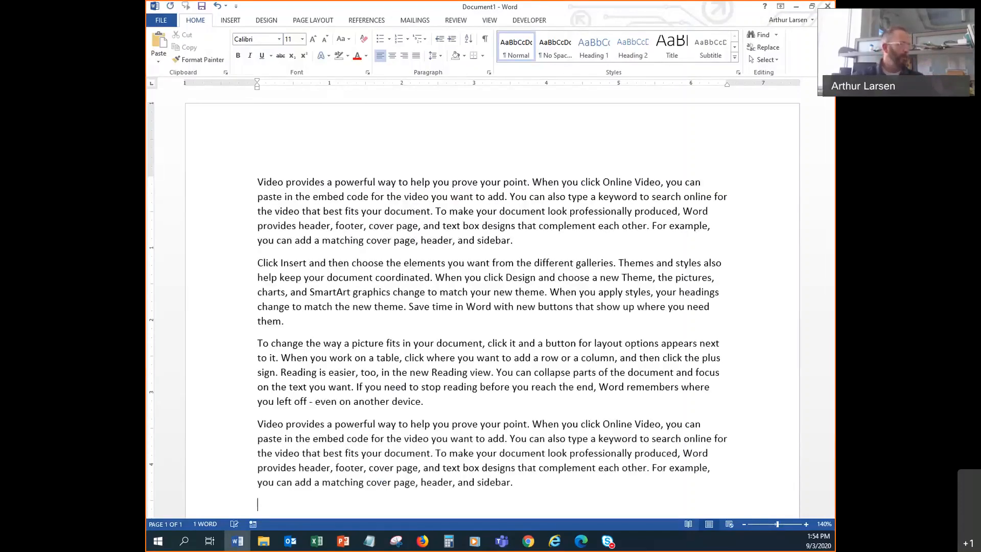
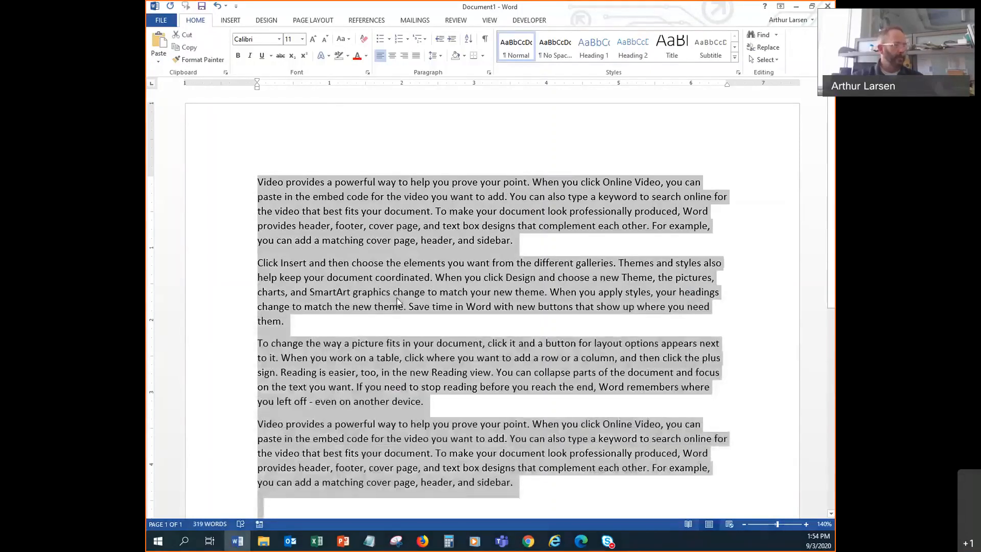
- Set all four sample paragraphs in Times New Roman, then zoom in and out to inspect them
{"action": "left_click", "coordinate": [279, 39]}
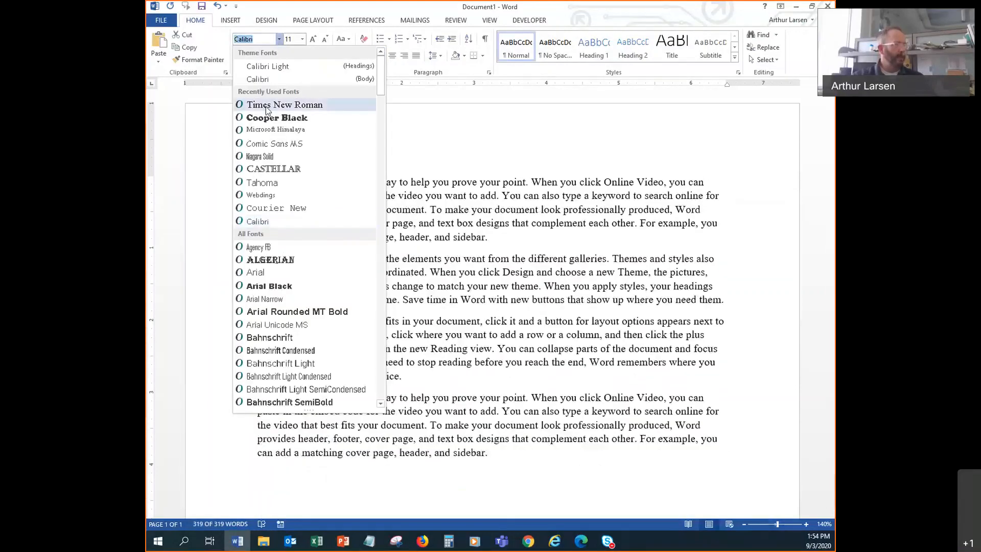
{"action": "left_click", "coordinate": [266, 106]}
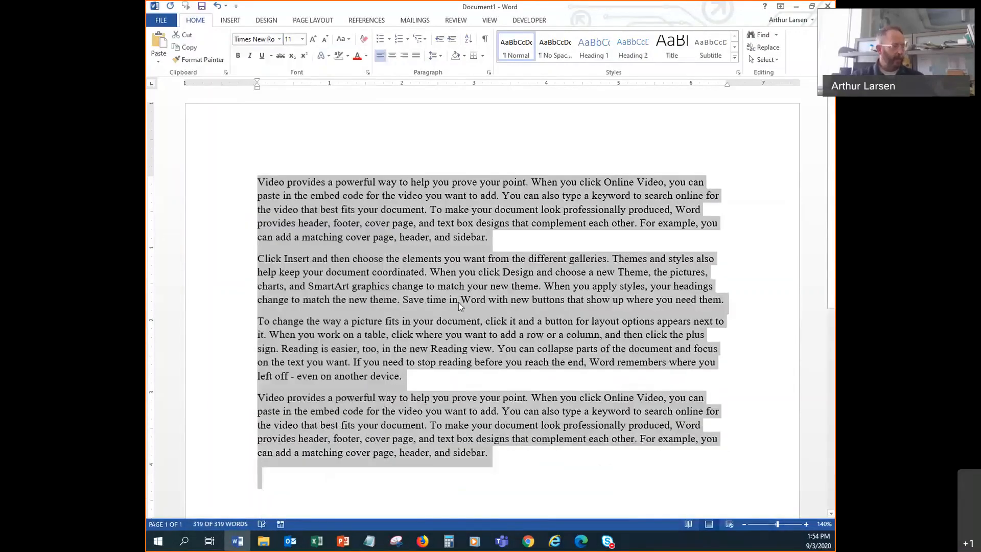
{"action": "scroll", "coordinate": [494, 293], "scroll_direction": "up", "scroll_amount": 8}
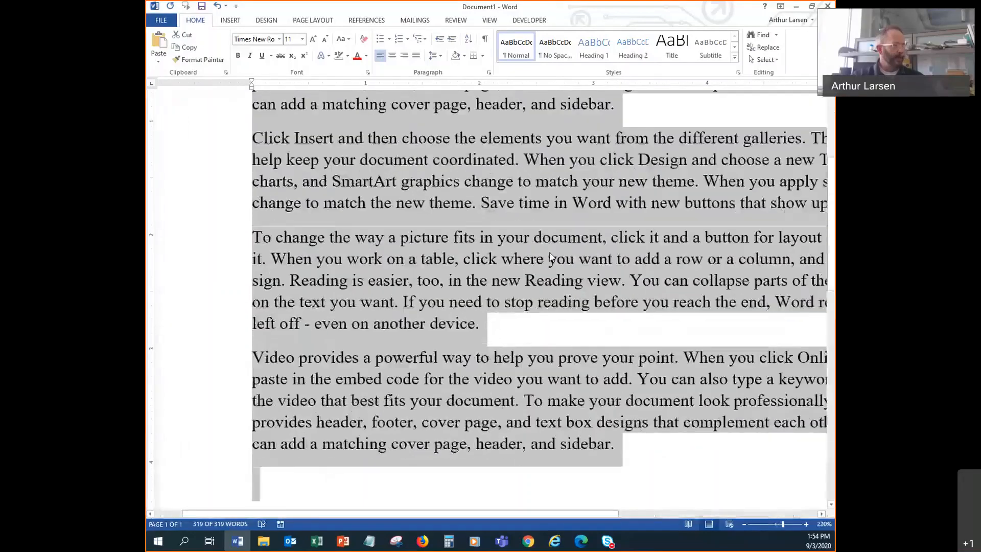
{"action": "left_click_drag", "start_coordinate": [493, 514], "coordinate": [570, 515]}
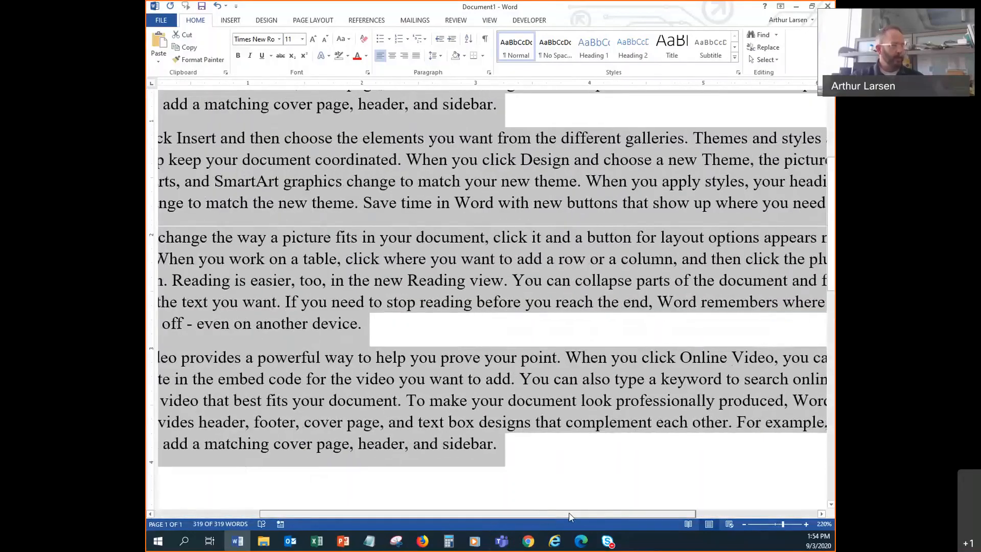
{"action": "scroll", "coordinate": [573, 301], "scroll_direction": "up", "scroll_amount": 13}
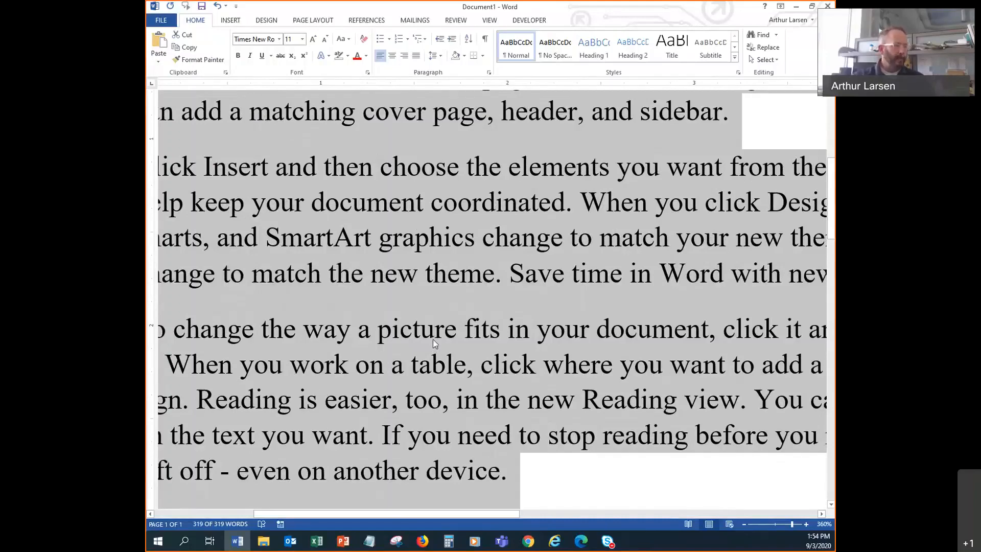
{"action": "scroll", "coordinate": [433, 339], "scroll_direction": "down", "scroll_amount": 6}
{"action": "scroll", "coordinate": [436, 346], "scroll_direction": "down", "scroll_amount": 11}
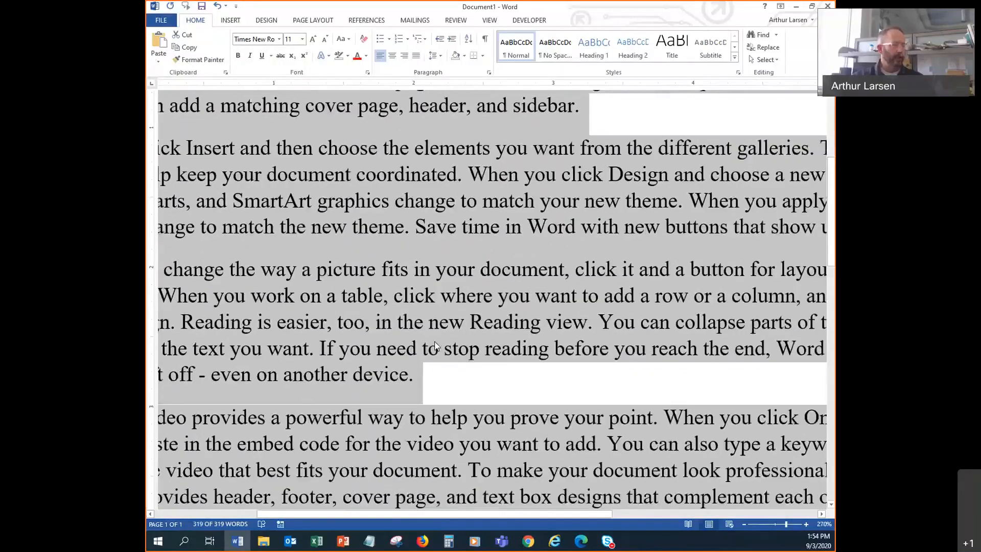
{"action": "scroll", "coordinate": [435, 345], "scroll_direction": "down", "scroll_amount": 3}
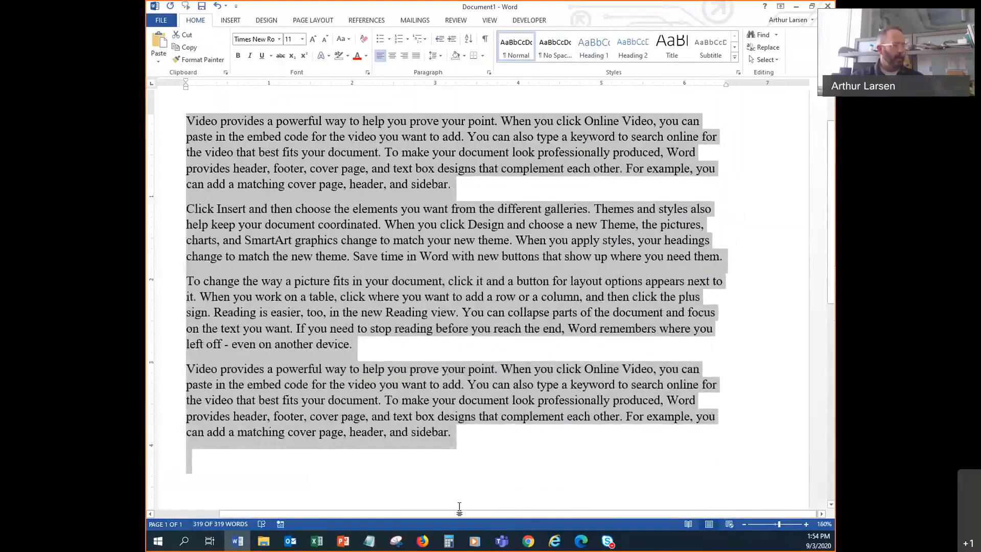
{"action": "left_click_drag", "start_coordinate": [440, 516], "coordinate": [369, 519]}
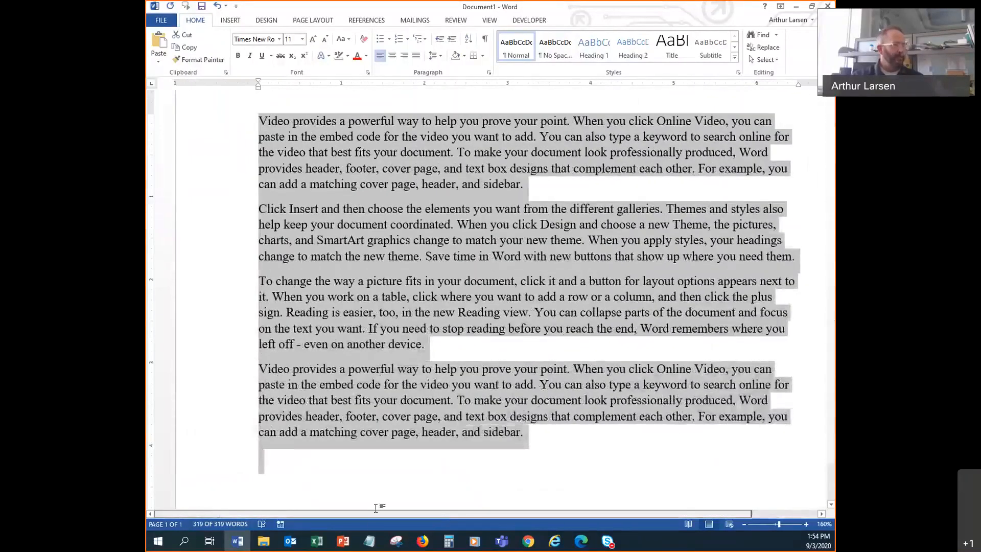
{"action": "scroll", "coordinate": [477, 331], "scroll_direction": "down", "scroll_amount": 3}
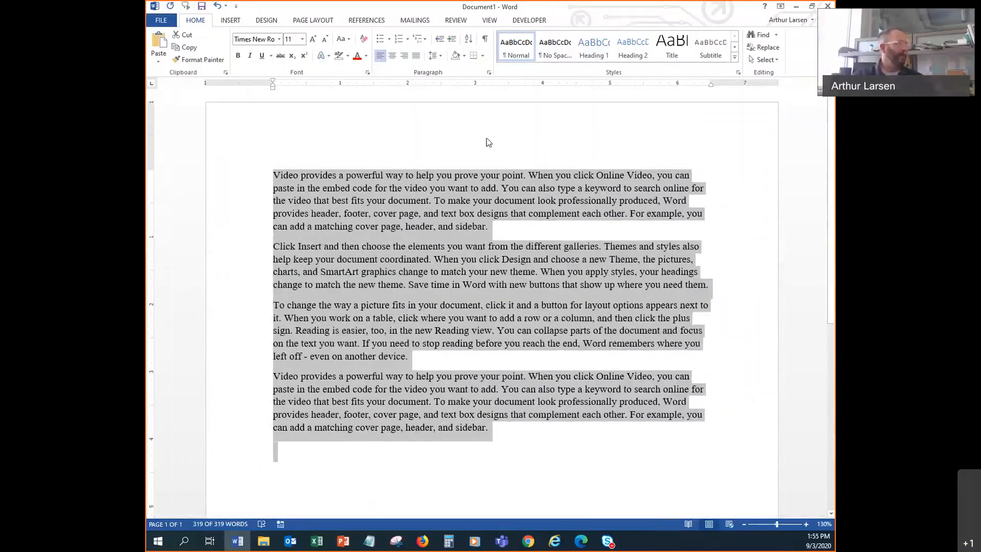
- Return the text to Calibri (Body), then preview fonts like Algerian without applying any
{"action": "left_click", "coordinate": [279, 39]}
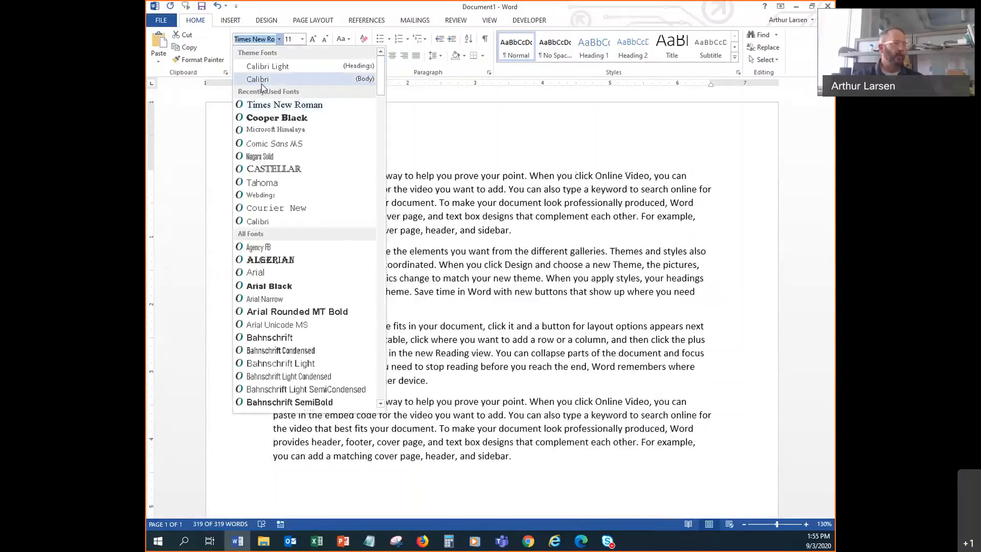
{"action": "left_click", "coordinate": [261, 82]}
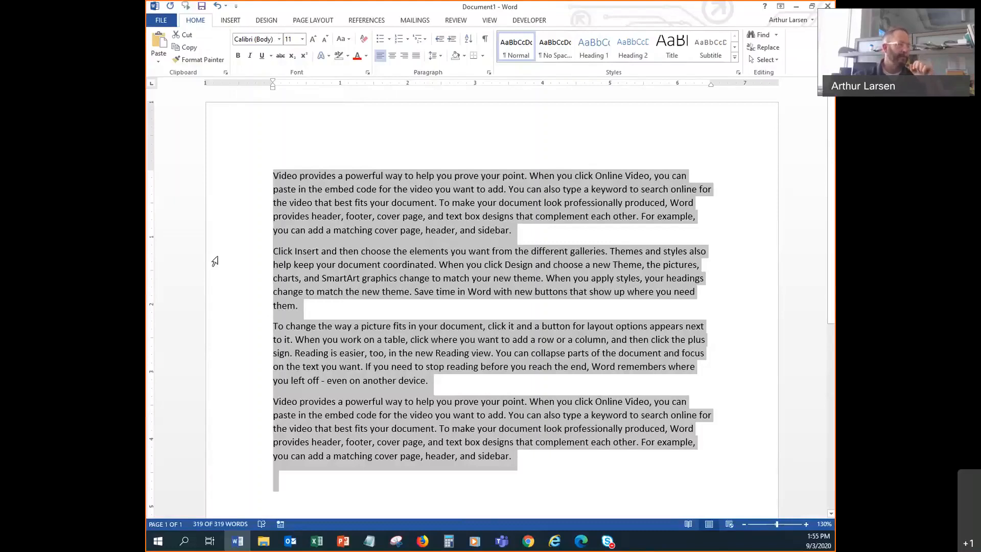
{"action": "left_click", "coordinate": [279, 40]}
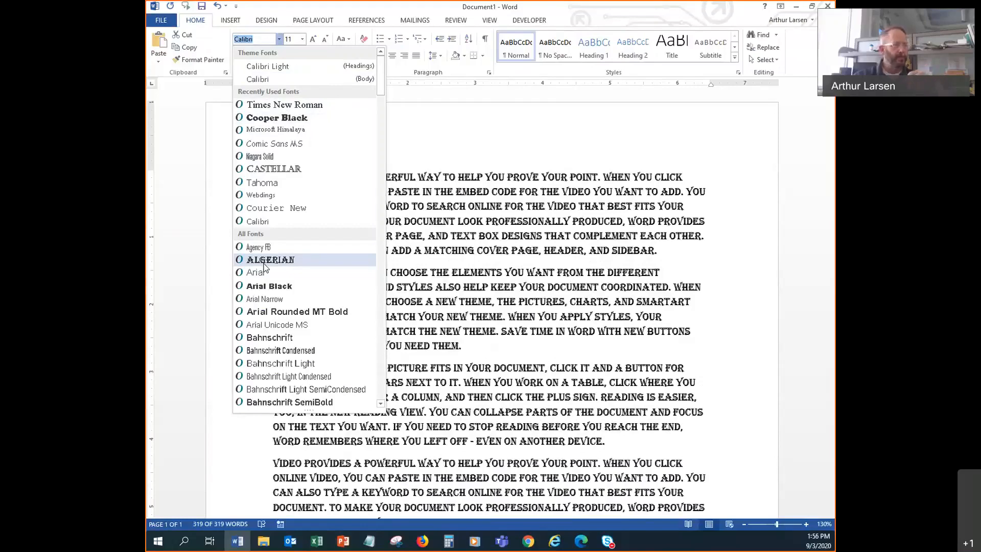
{"action": "key", "text": "Escape"}
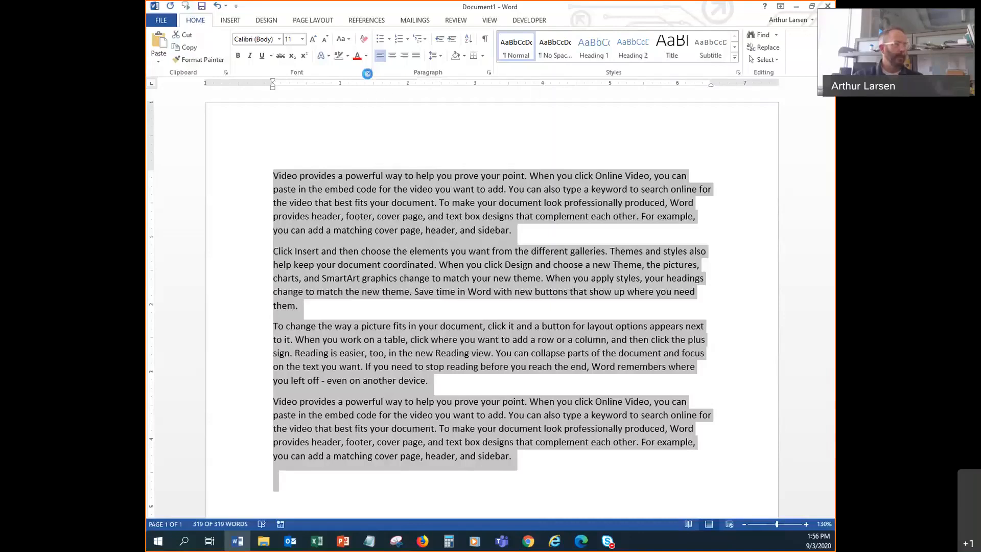
{"action": "left_click", "coordinate": [368, 75]}
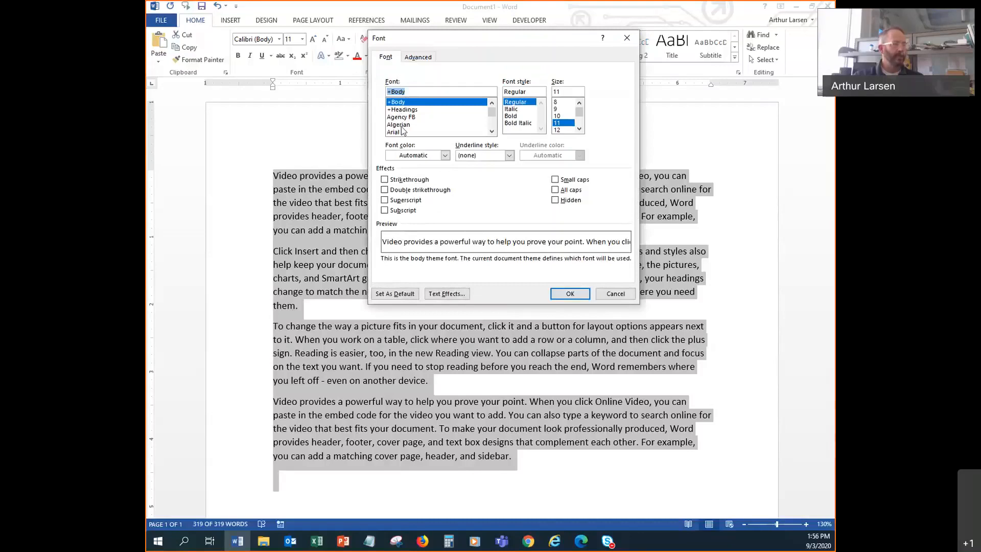
{"action": "left_click", "coordinate": [396, 132]}
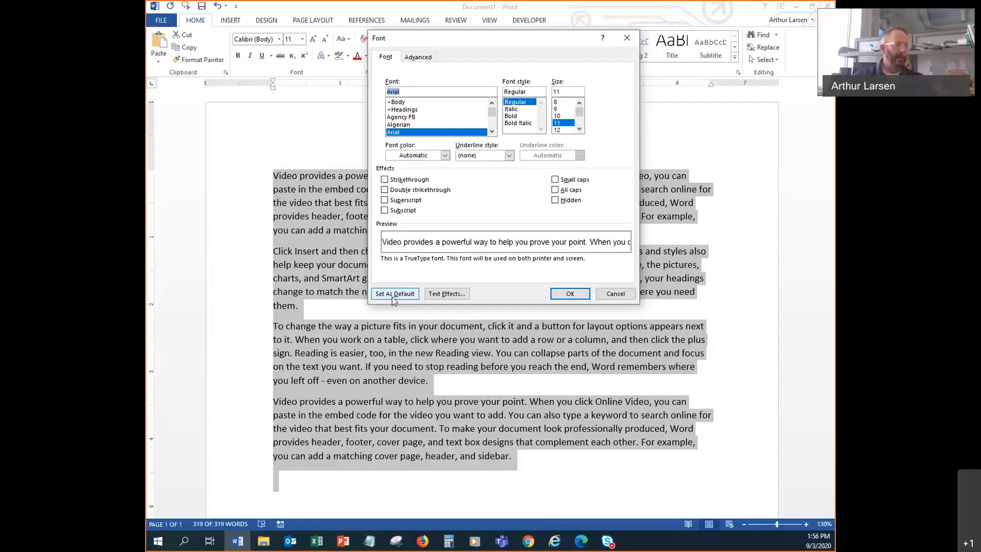
{"action": "left_click", "coordinate": [628, 39]}
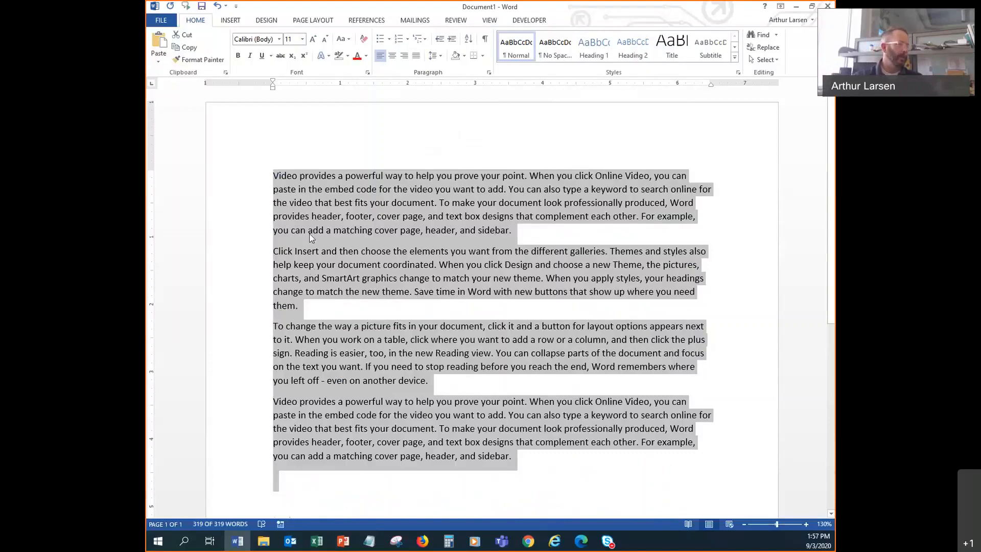
{"action": "left_click", "coordinate": [301, 216]}
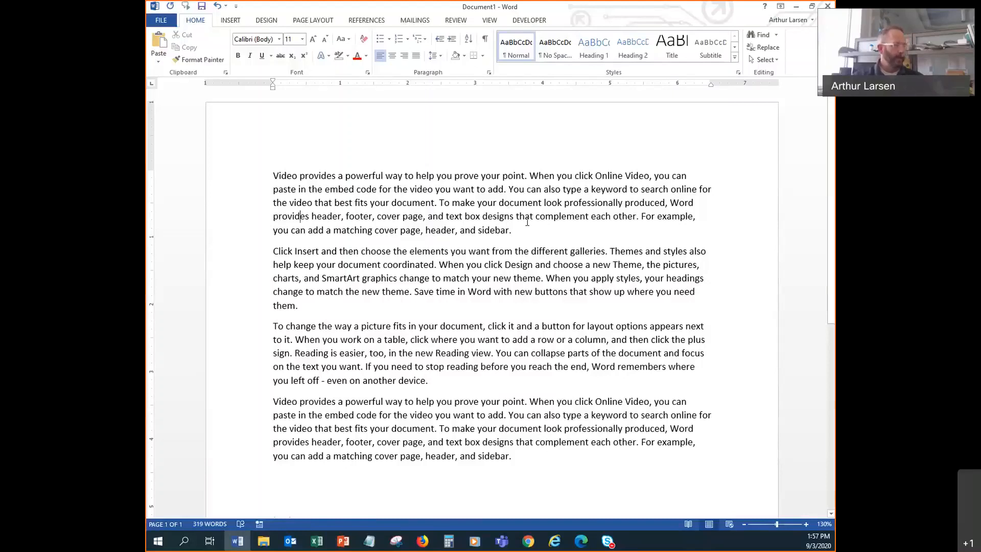
{"action": "scroll", "coordinate": [527, 221], "scroll_direction": "up", "scroll_amount": 17}
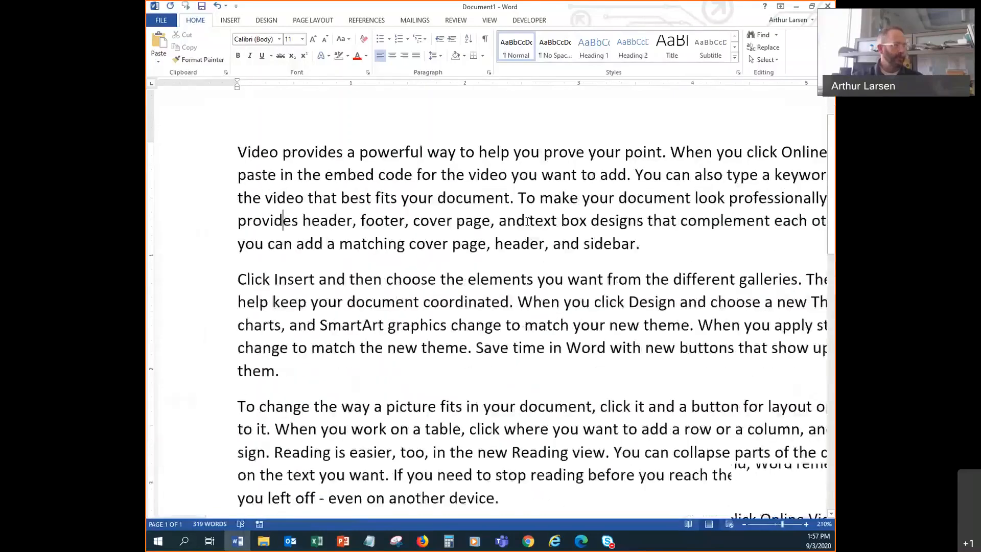
{"action": "scroll", "coordinate": [527, 221], "scroll_direction": "up", "scroll_amount": 7}
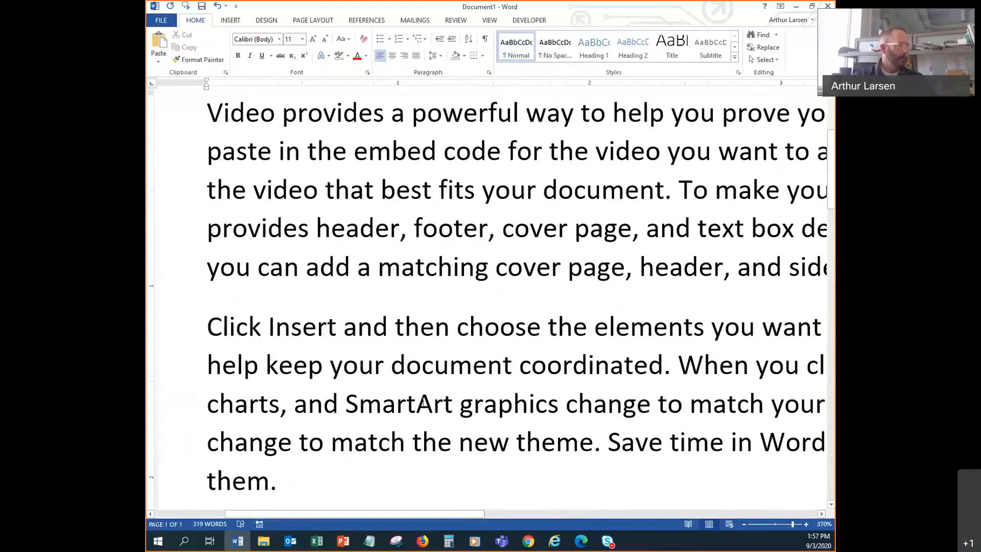
{"action": "left_click", "coordinate": [487, 229]}
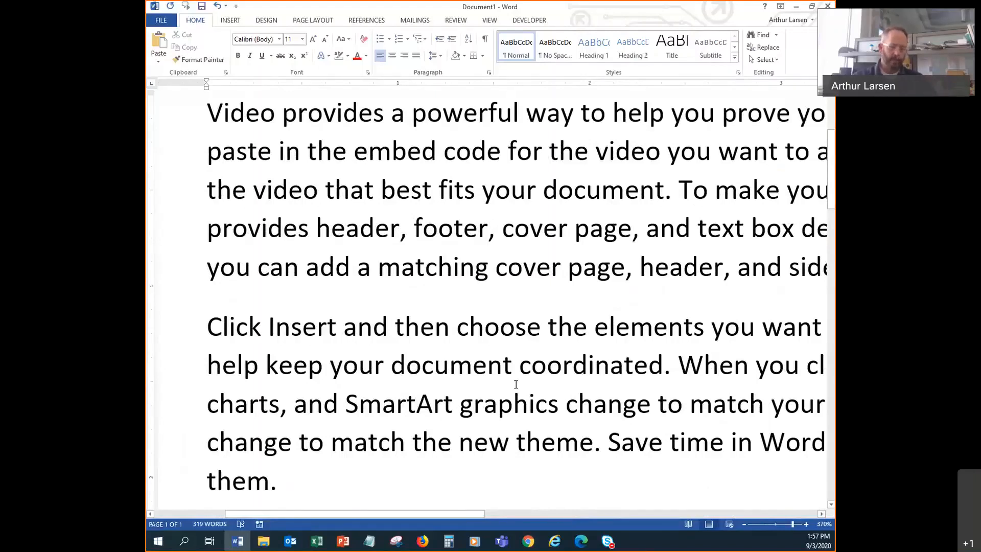
{"action": "key", "text": "BackSpace"}
{"action": "key", "text": "BackSpace"}
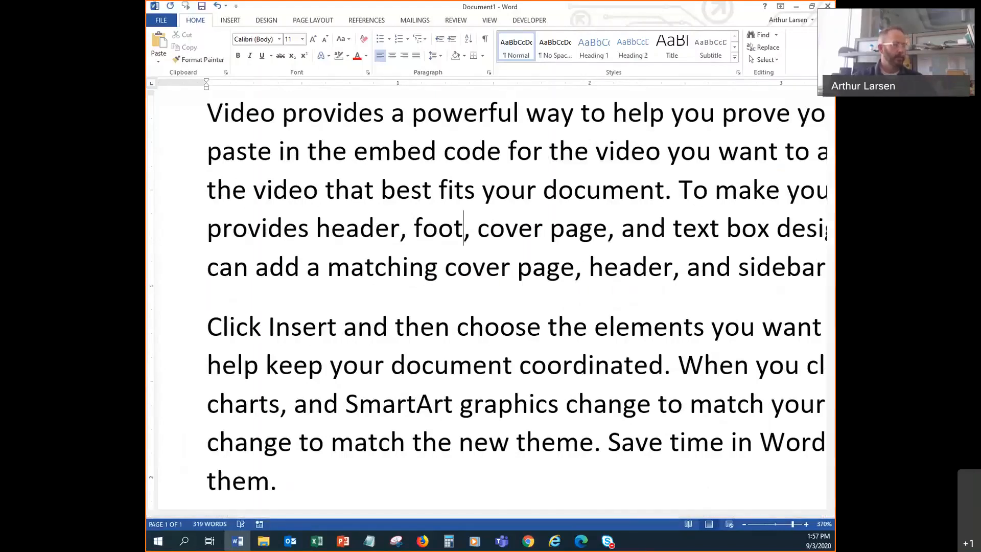
{"action": "left_click", "coordinate": [217, 6]}
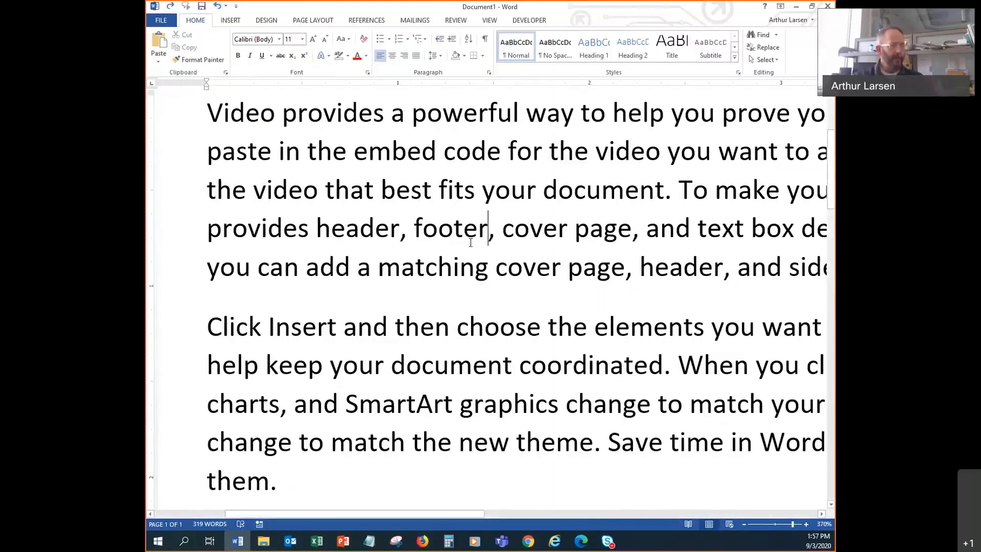
{"action": "left_click", "coordinate": [468, 225]}
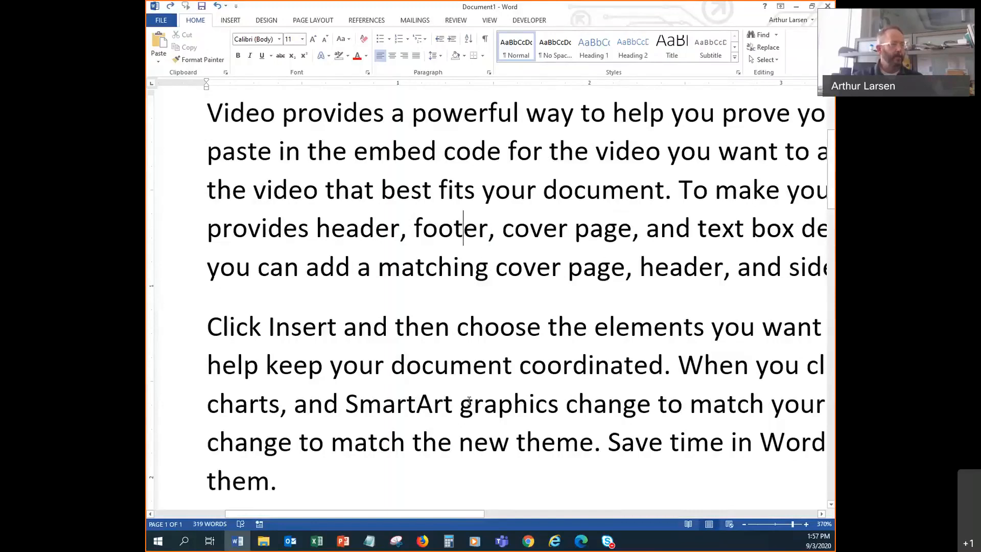
{"action": "left_click", "coordinate": [488, 233]}
{"action": "left_click", "coordinate": [463, 225]}
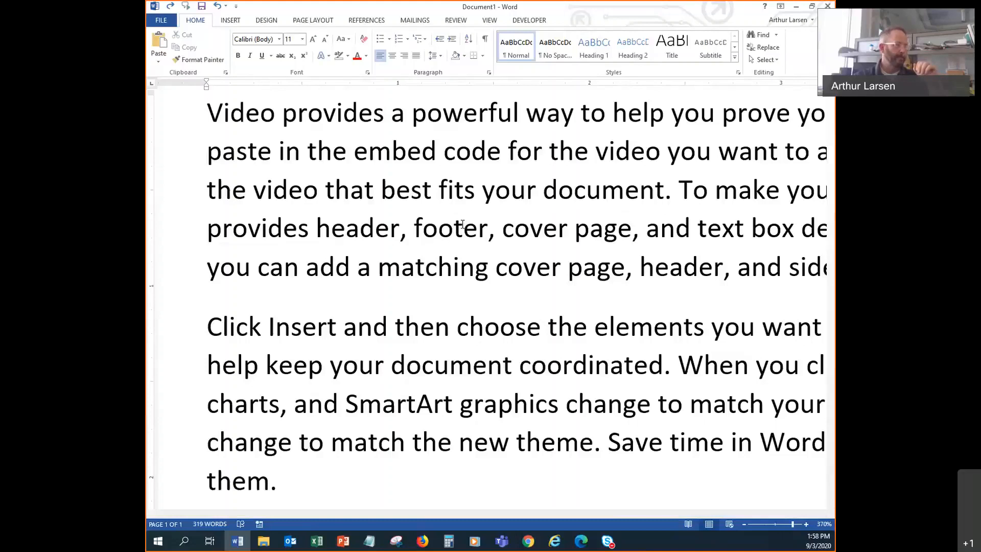
- Trim 'footer' to 'foot' in the first paragraph, glance at PowerPoint, then return to Word
{"action": "key", "text": "Delete"}
{"action": "key", "text": "Delete"}
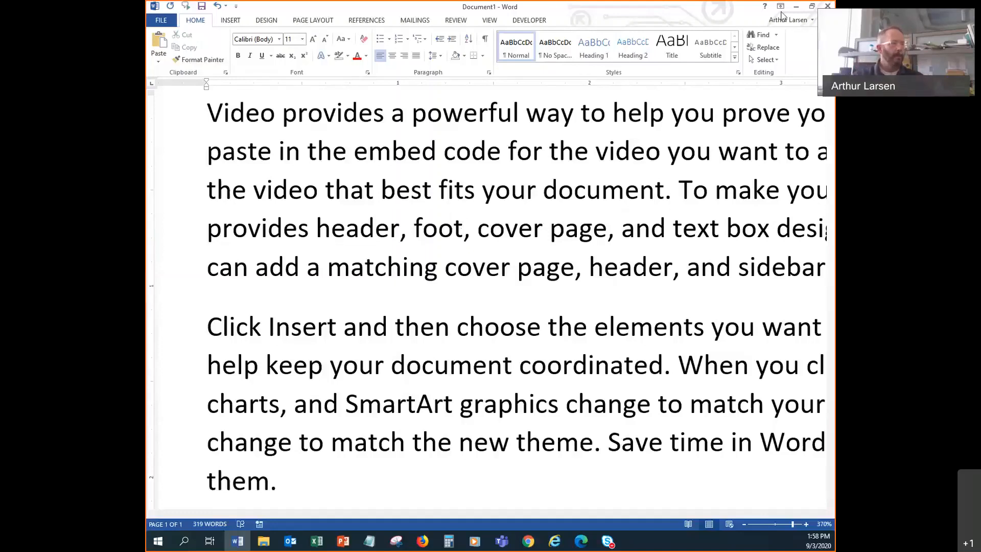
{"action": "key", "text": "alt+Tab"}
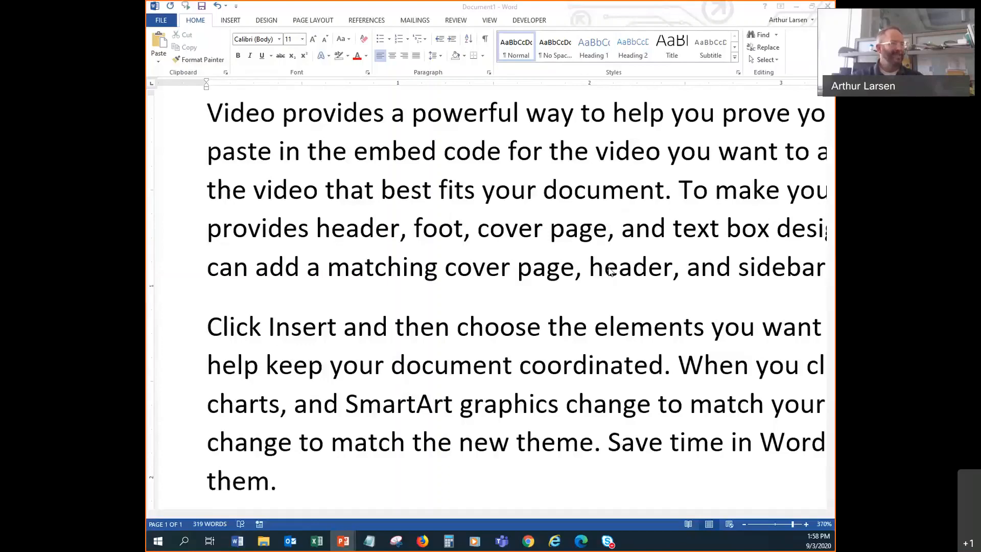
{"action": "scroll", "coordinate": [611, 271], "scroll_direction": "down", "scroll_amount": 4}
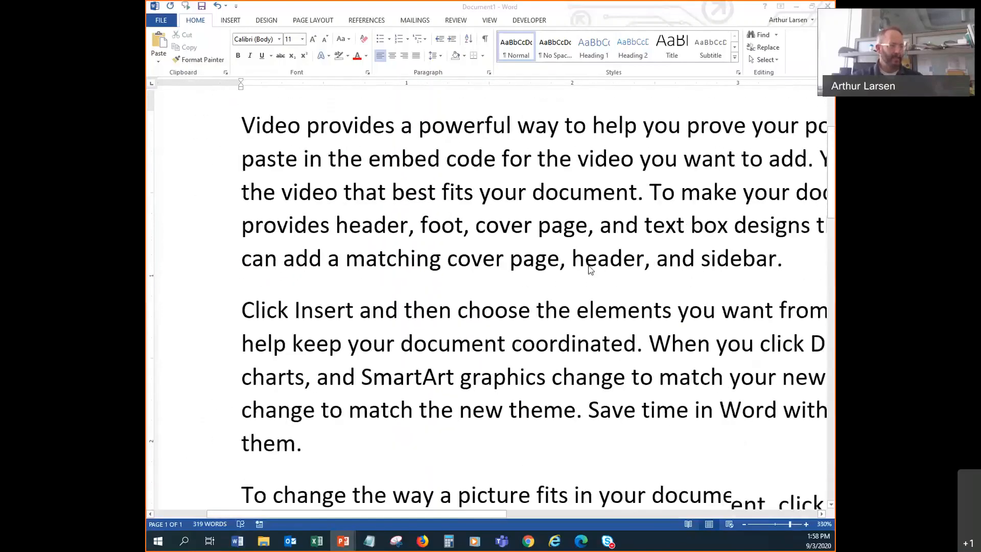
{"action": "scroll", "coordinate": [590, 270], "scroll_direction": "down", "scroll_amount": 12}
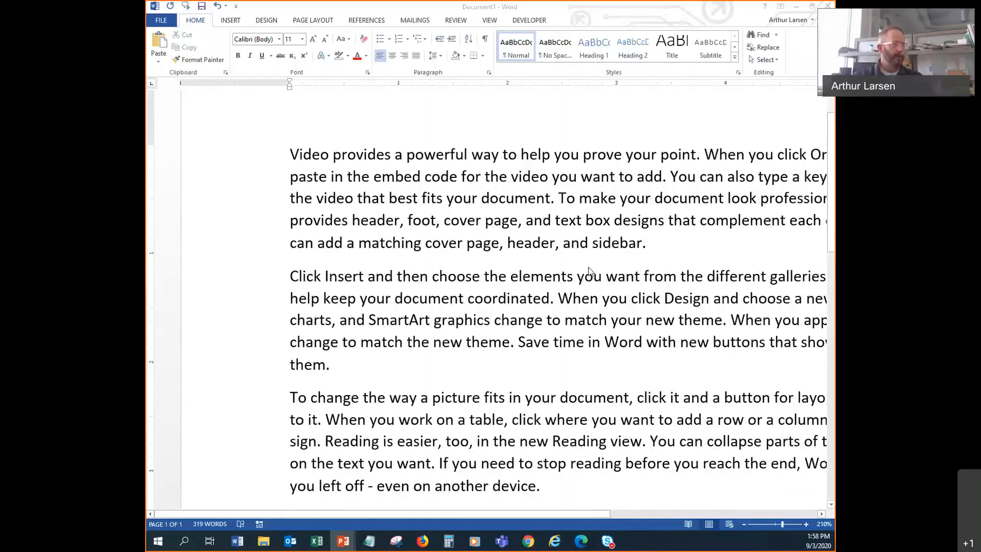
{"action": "left_click", "coordinate": [406, 154]}
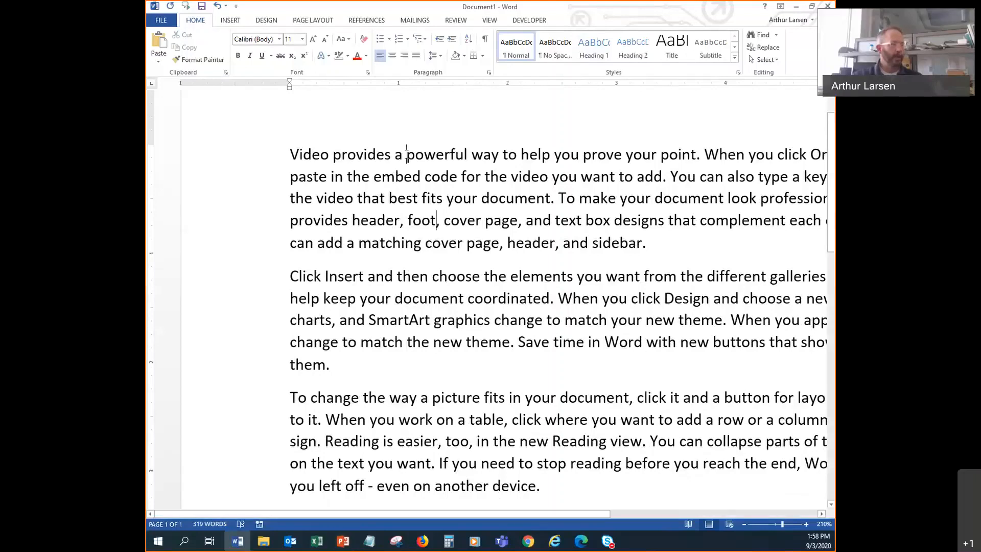
- Practise selecting part of 'powerful', the whole word, and the text from 'Video' to 'embed'
{"action": "mouse_move", "coordinate": [407, 154]}
{"action": "left_mouse_down"}
{"action": "mouse_move", "coordinate": [468, 150]}
{"action": "mouse_move", "coordinate": [411, 162]}
{"action": "left_mouse_up"}
{"action": "left_click", "coordinate": [480, 168]}
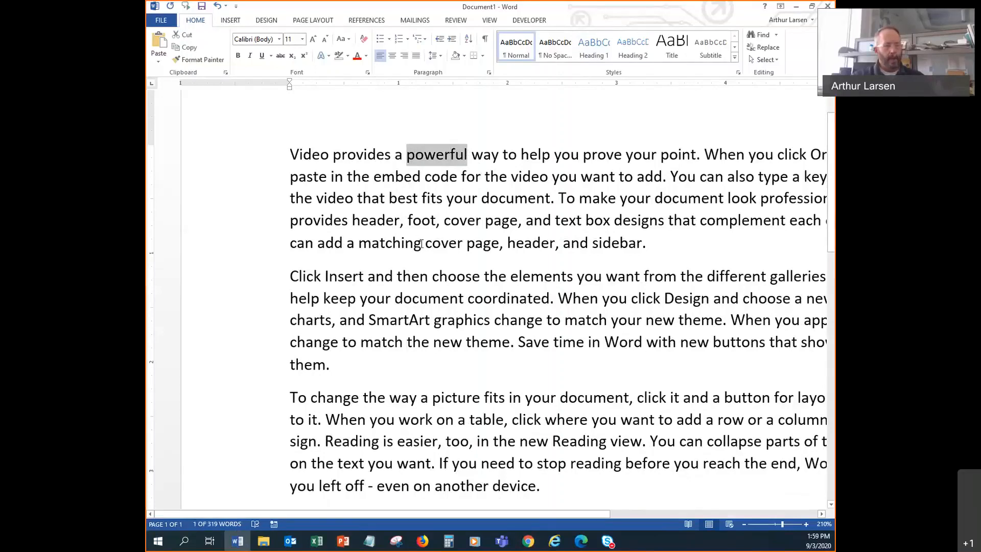
{"action": "left_click", "coordinate": [440, 215]}
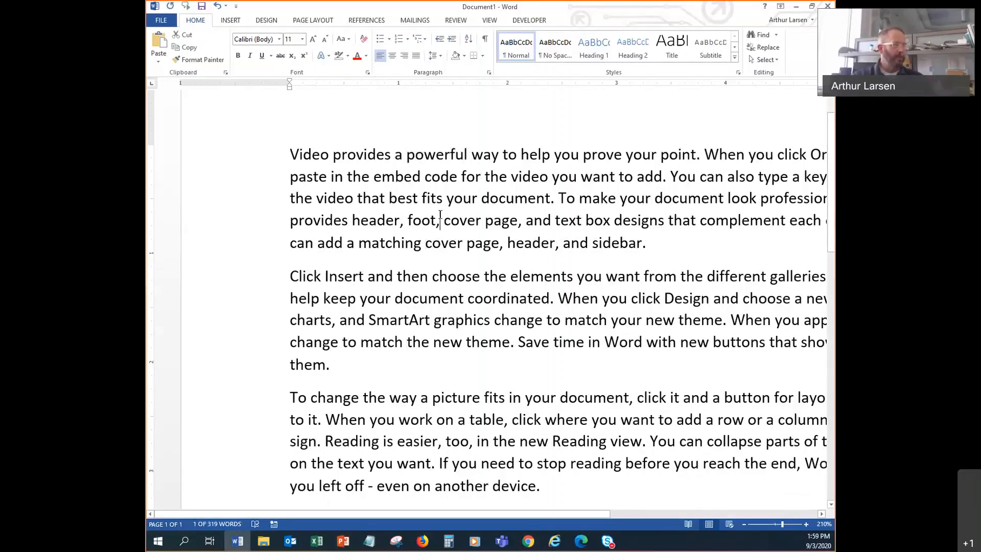
{"action": "double_click", "coordinate": [428, 158]}
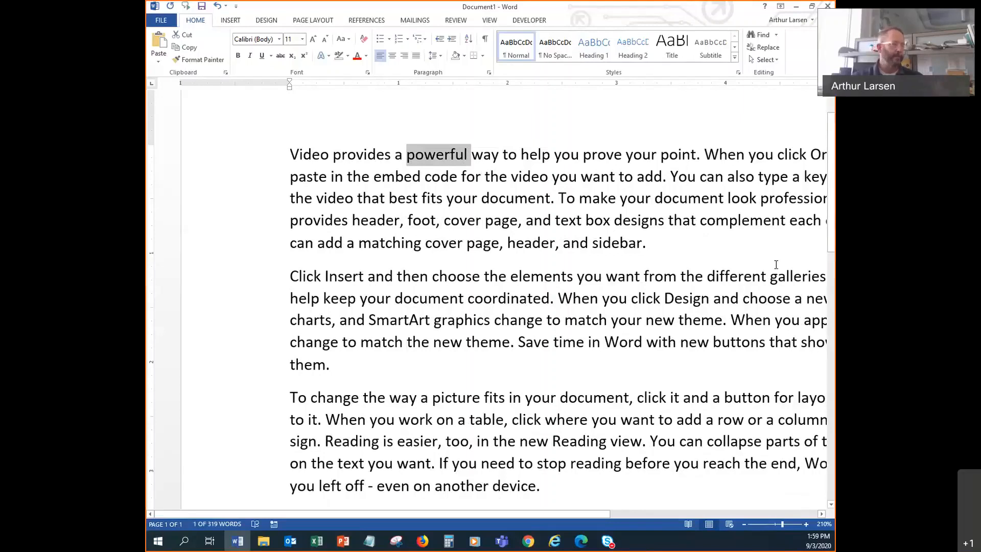
{"action": "left_click", "coordinate": [289, 155]}
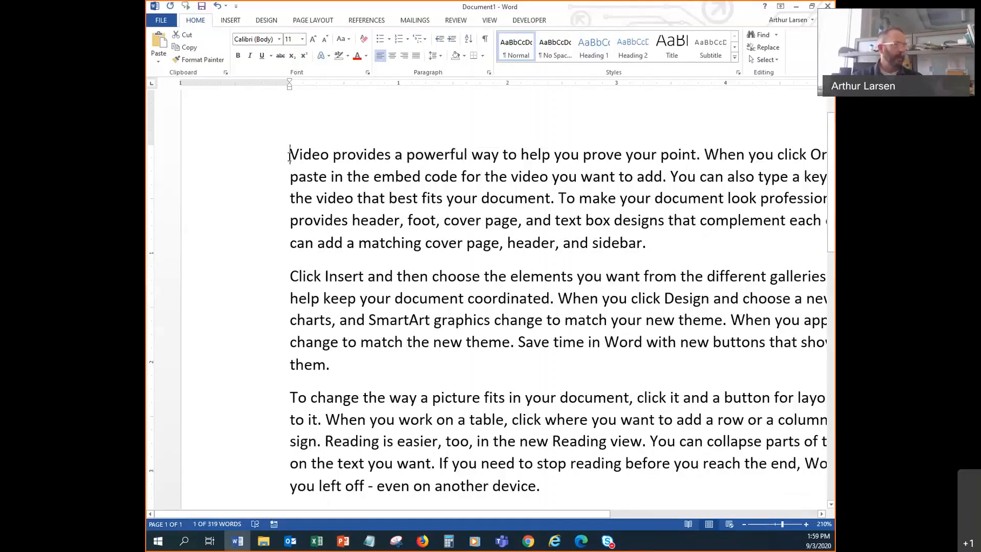
{"action": "left_click_drag", "start_coordinate": [289, 155], "coordinate": [652, 238]}
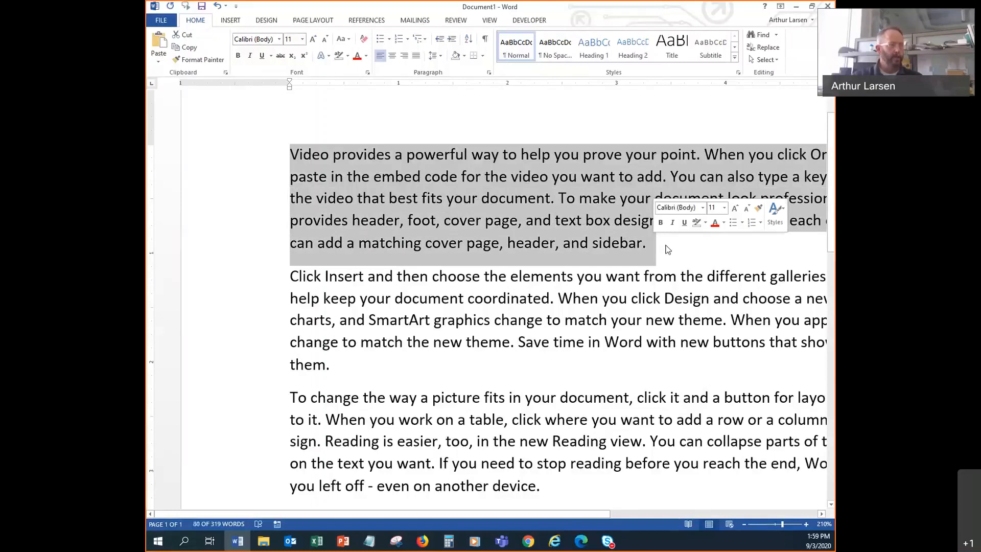
{"action": "left_click", "coordinate": [689, 254]}
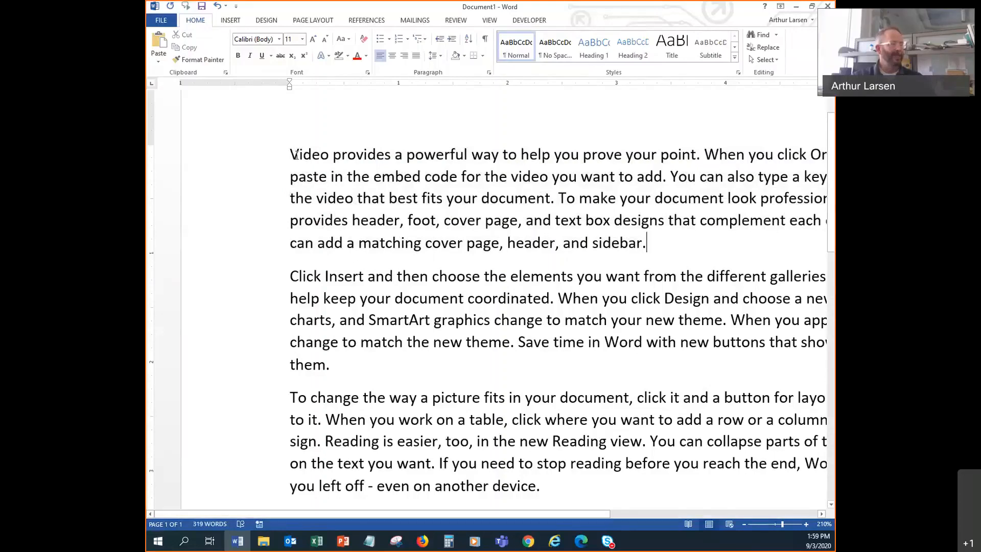
- Select the first paragraph by margin drag and triple-click, then the whole document with Ctrl+A
{"action": "left_click_drag", "start_coordinate": [238, 160], "coordinate": [233, 245]}
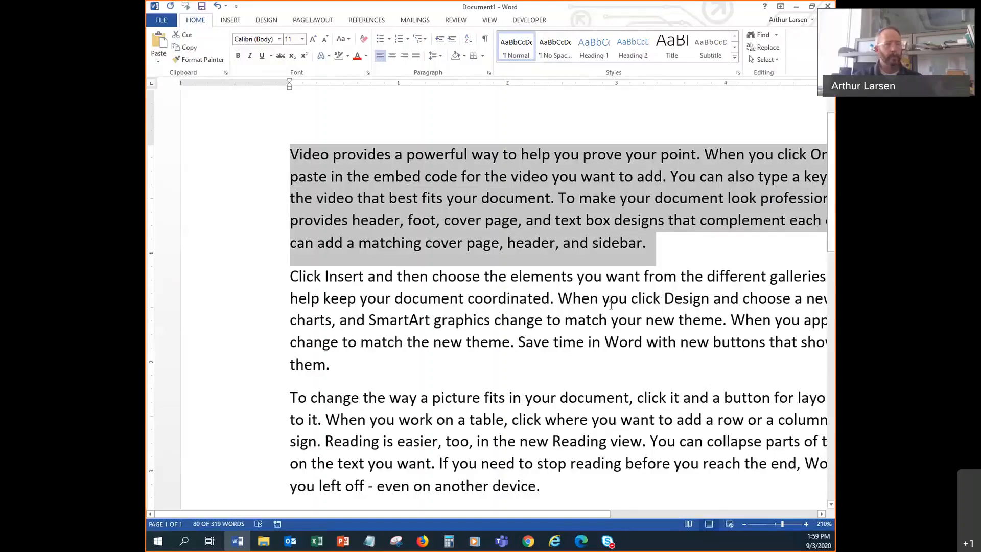
{"action": "left_click", "coordinate": [598, 322]}
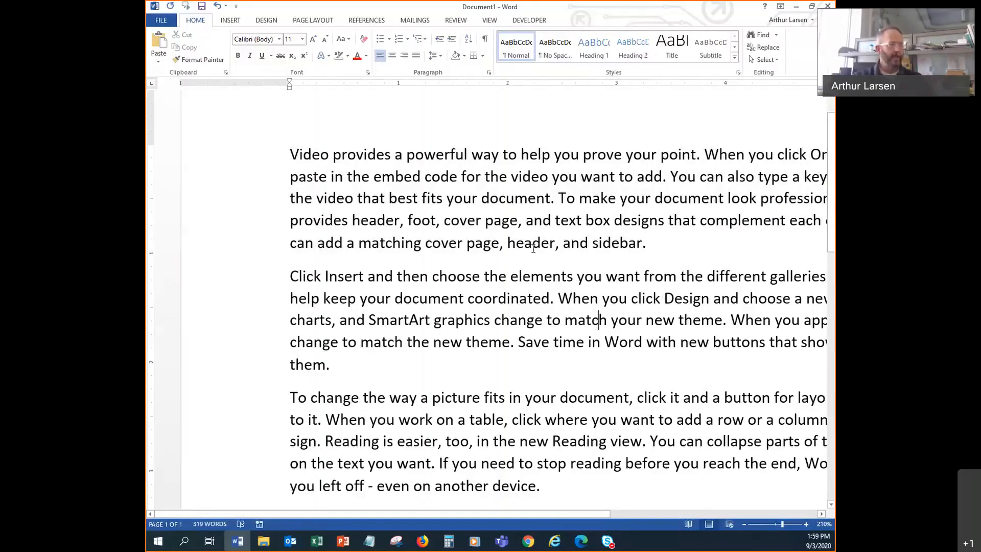
{"action": "triple_click", "coordinate": [589, 176]}
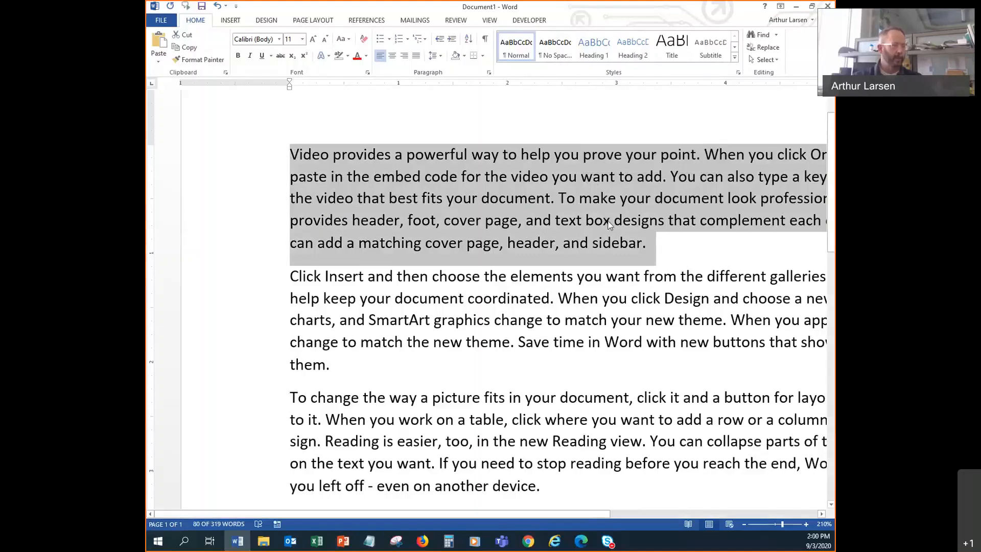
{"action": "left_click", "coordinate": [576, 216]}
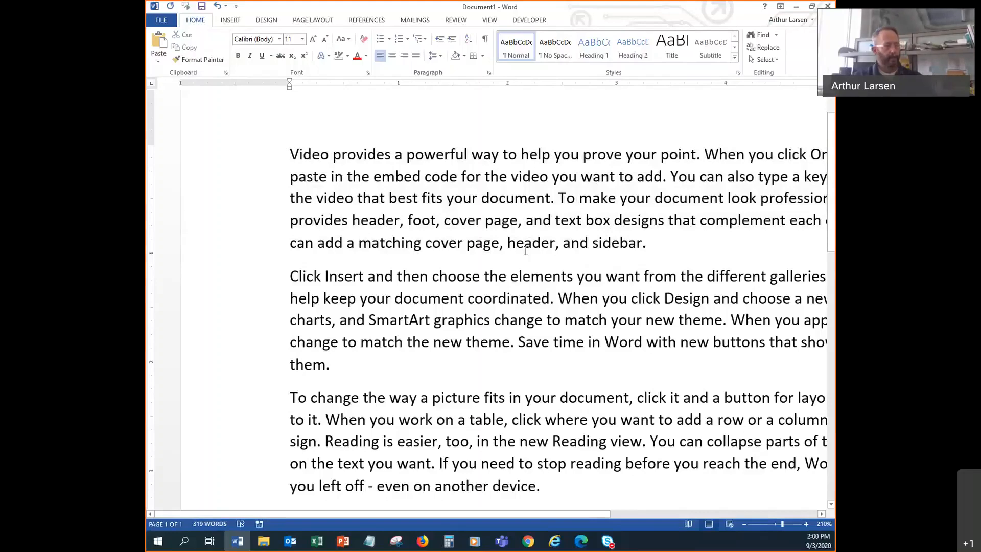
{"action": "key", "text": "ctrl+a"}
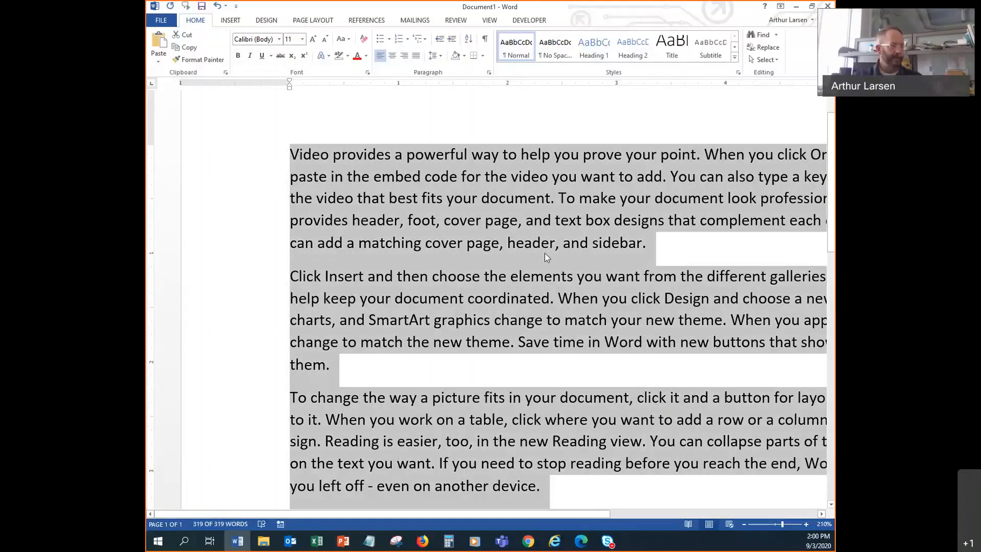
{"action": "left_click", "coordinate": [558, 198]}
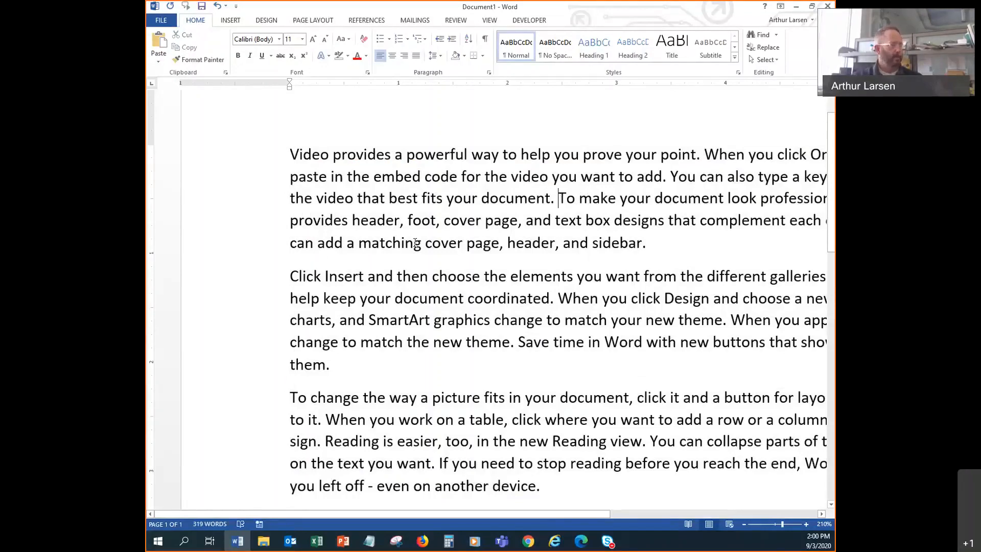
- Shift-select from 'To make' back to 'Video', covering the first two sentences
{"action": "left_click", "coordinate": [286, 154], "text": "shift"}
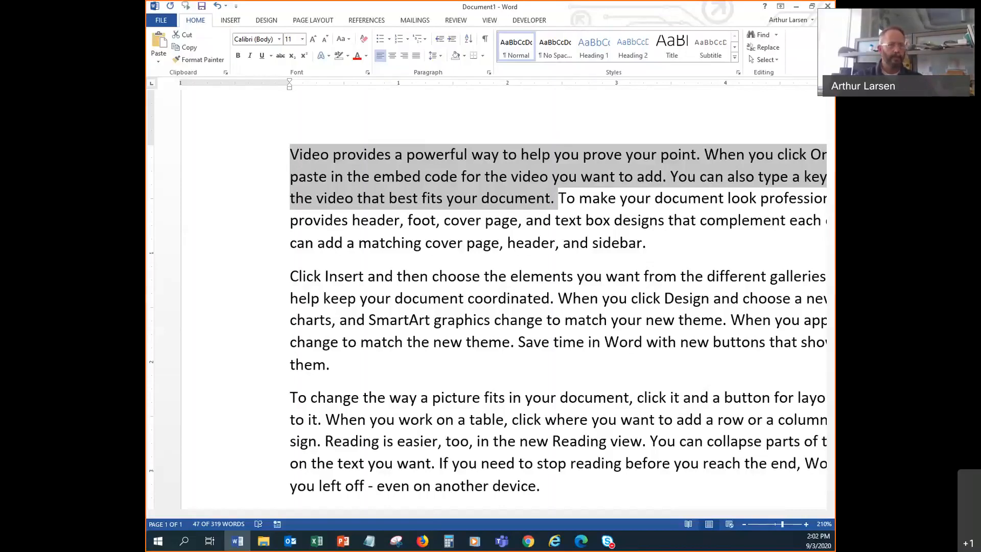
{"action": "key", "text": "alt+Tab"}
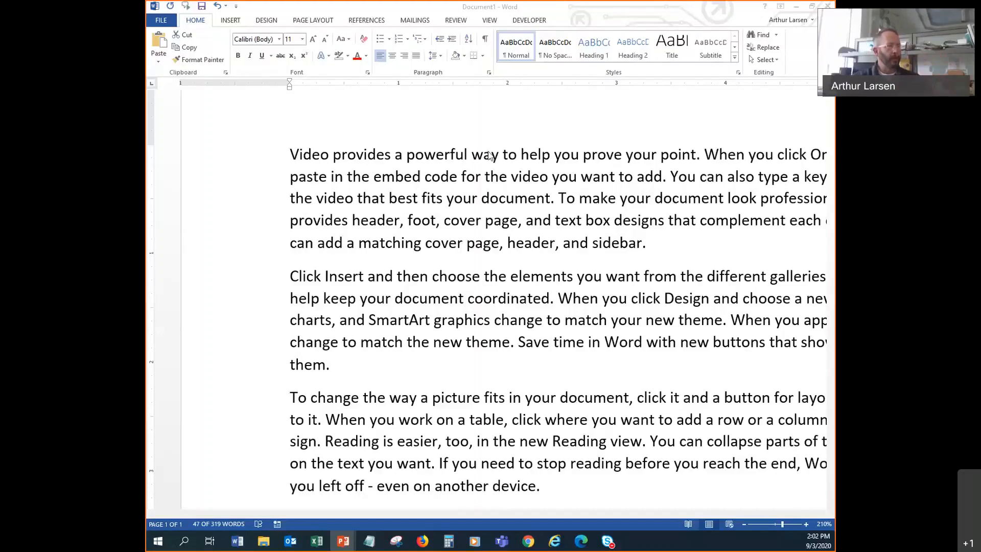
{"action": "left_click", "coordinate": [492, 23]}
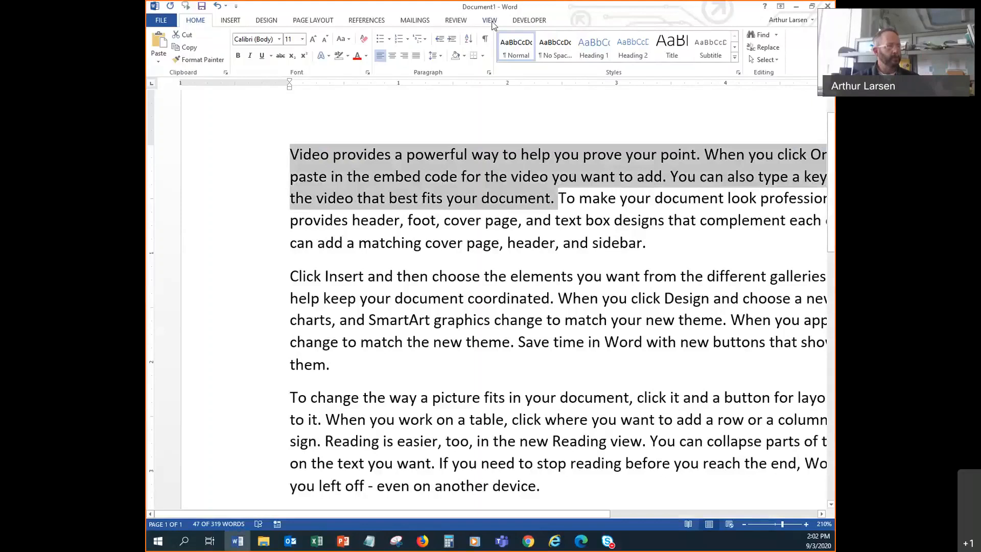
{"action": "left_click", "coordinate": [491, 21]}
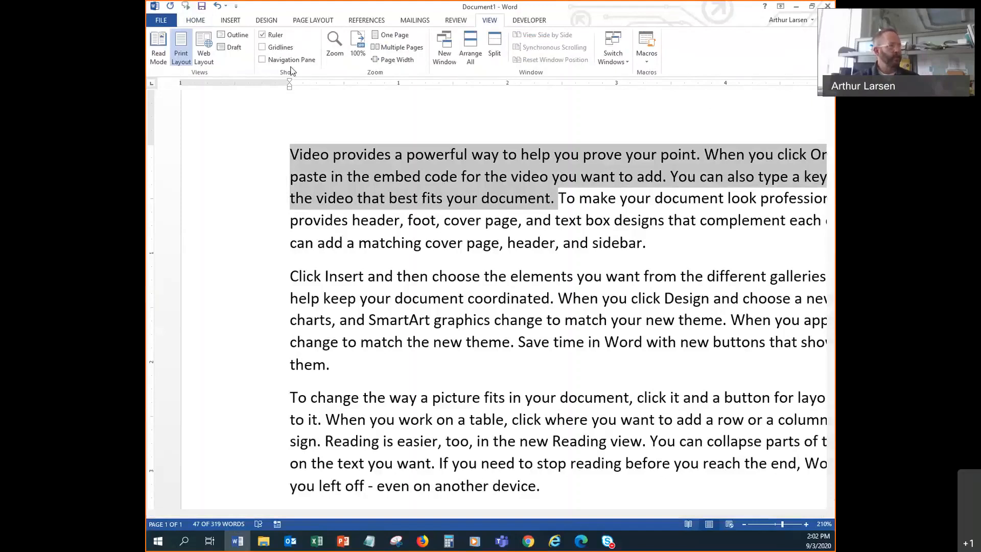
{"action": "left_click", "coordinate": [262, 35]}
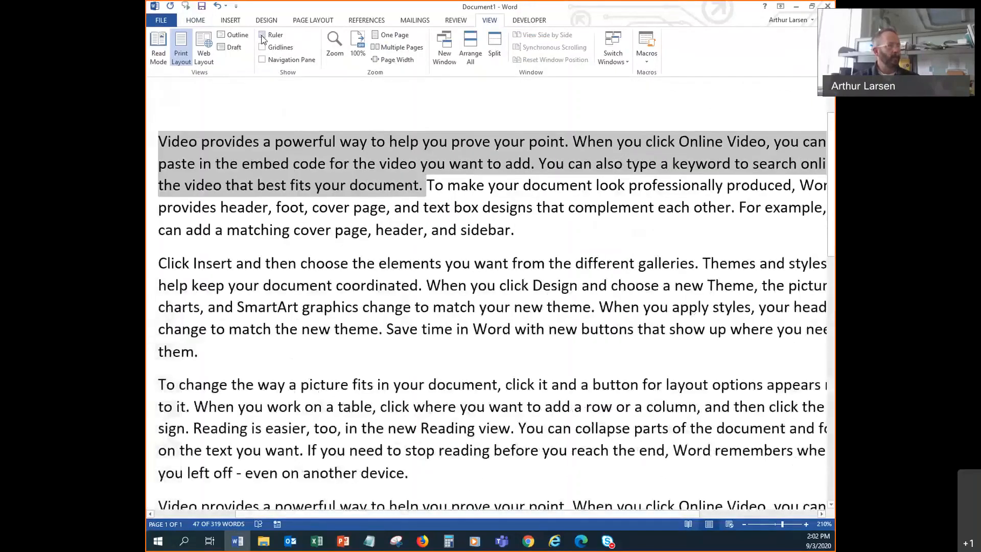
{"action": "left_click", "coordinate": [262, 36]}
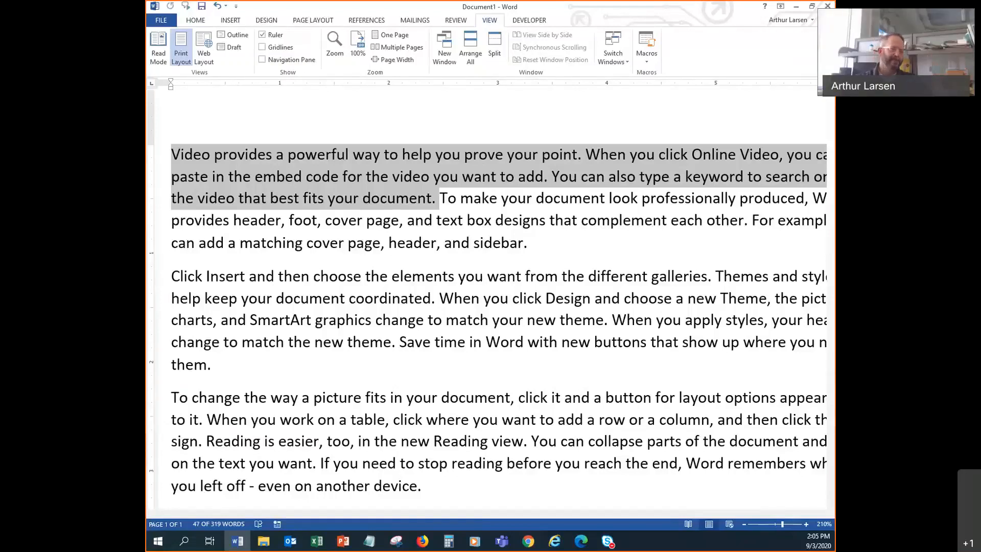
{"action": "key", "text": "alt+Tab"}
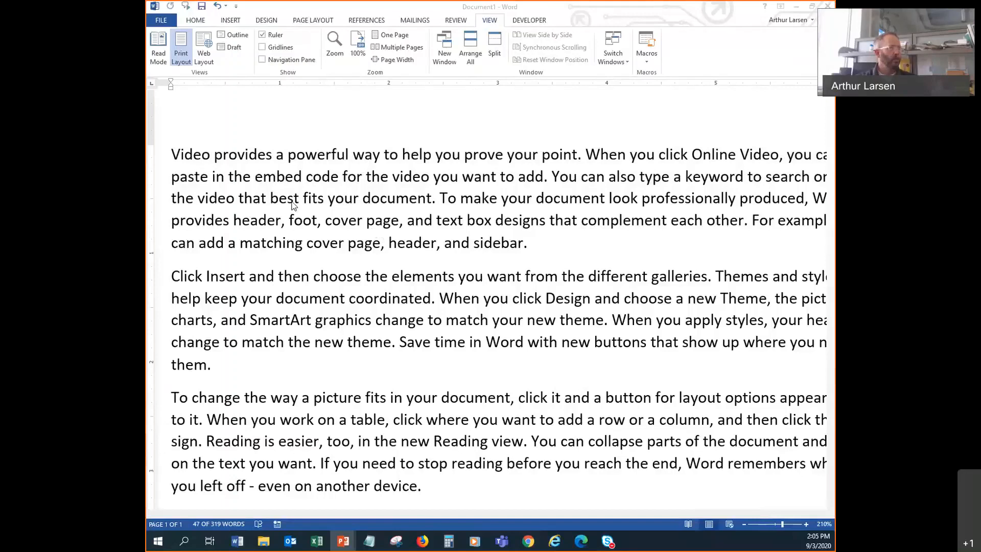
{"action": "left_click", "coordinate": [187, 24]}
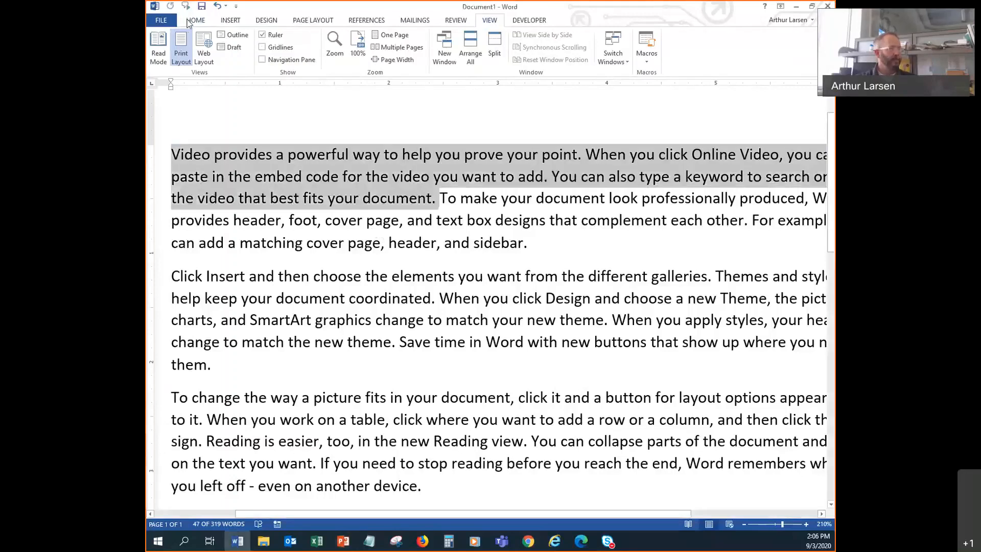
- Go back to the Home tab, zoom from 210% to 180%, and deselect the first sentences
{"action": "left_click", "coordinate": [191, 24]}
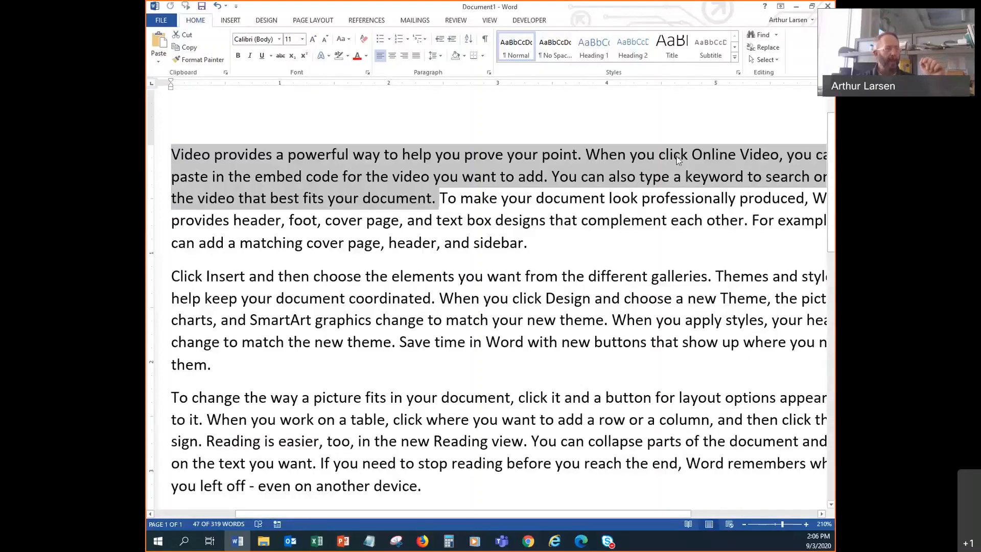
{"action": "scroll", "coordinate": [681, 382], "scroll_direction": "down", "scroll_amount": 3}
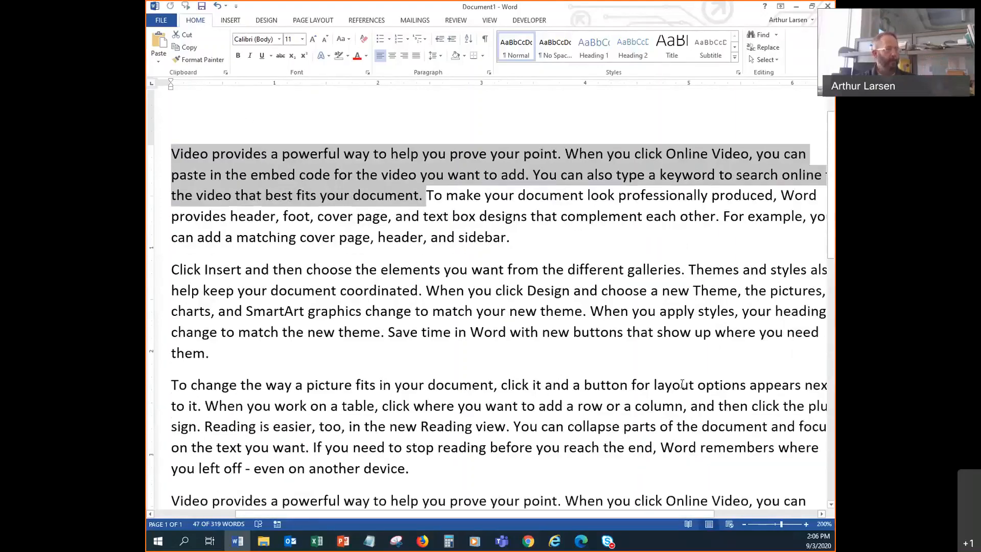
{"action": "left_click", "coordinate": [618, 319]}
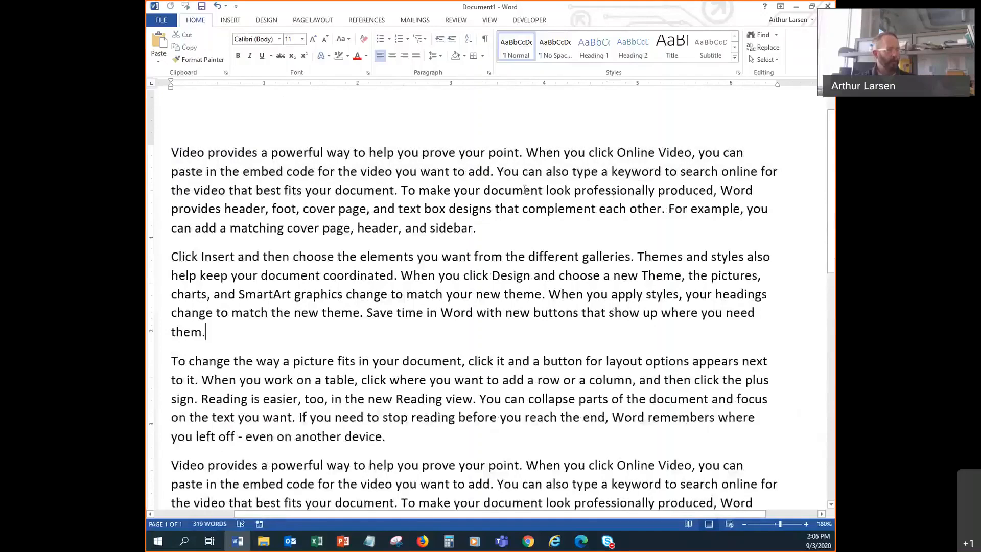
{"action": "scroll", "coordinate": [512, 481], "scroll_direction": "down", "scroll_amount": 3}
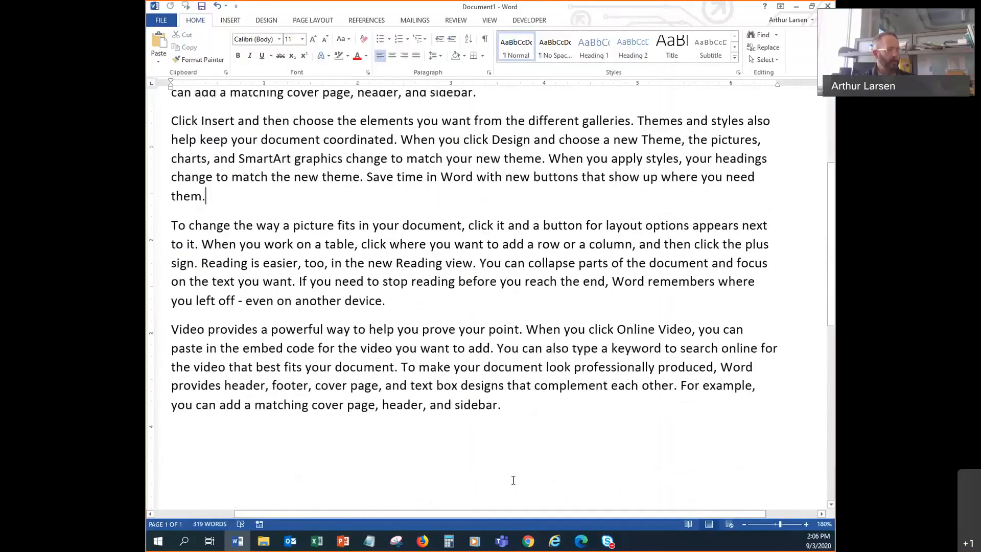
{"action": "scroll", "coordinate": [501, 381], "scroll_direction": "up", "scroll_amount": 1}
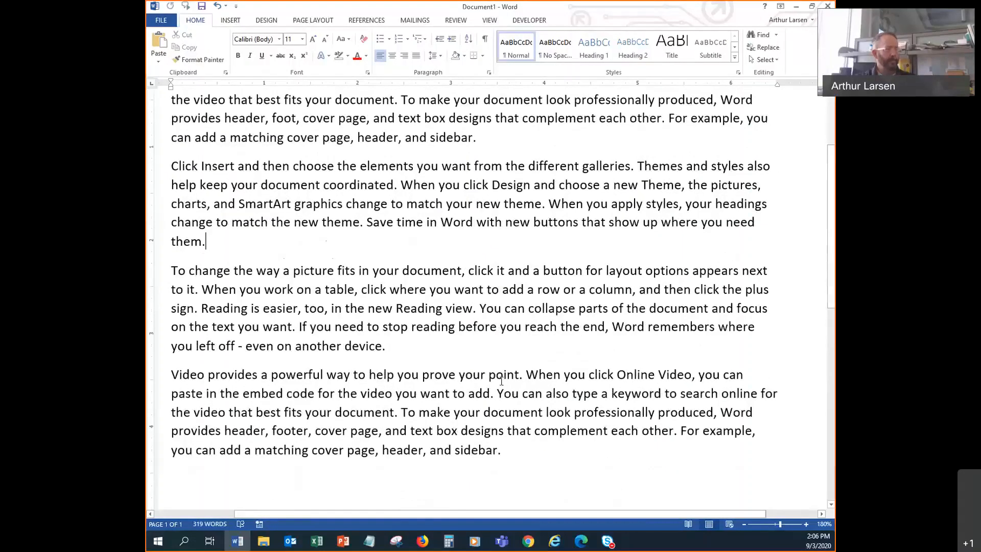
{"action": "scroll", "coordinate": [501, 381], "scroll_direction": "up", "scroll_amount": 3}
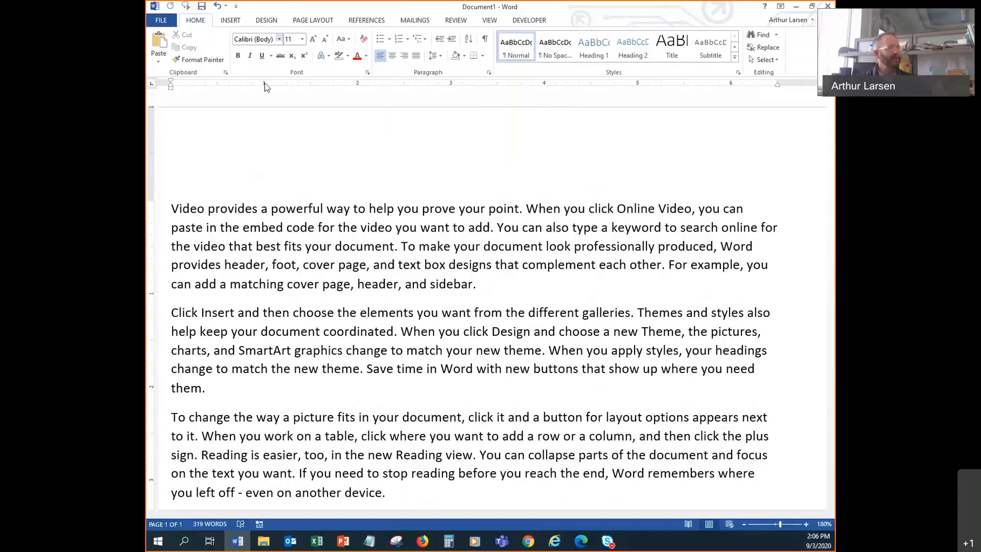
{"action": "left_click", "coordinate": [330, 227]}
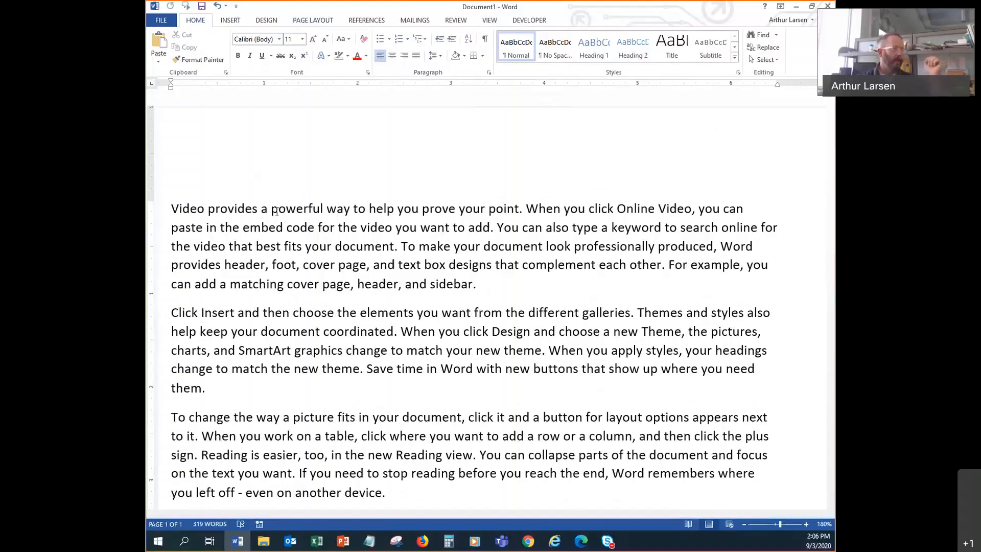
- Select the first paragraph and give it orange text with a yellow highlight
{"action": "left_click", "coordinate": [172, 208]}
{"action": "left_click_drag", "start_coordinate": [172, 208], "coordinate": [486, 282]}
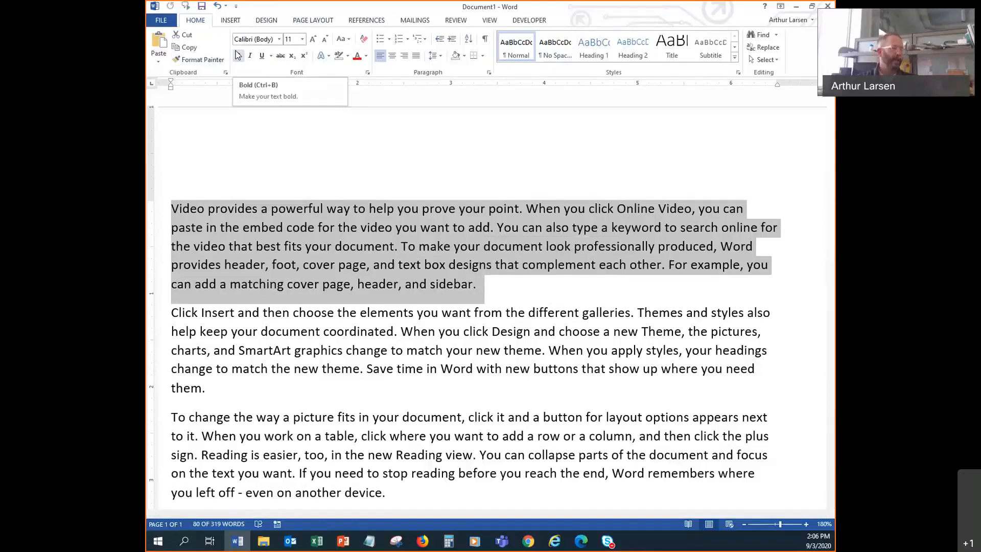
{"action": "left_click", "coordinate": [366, 58]}
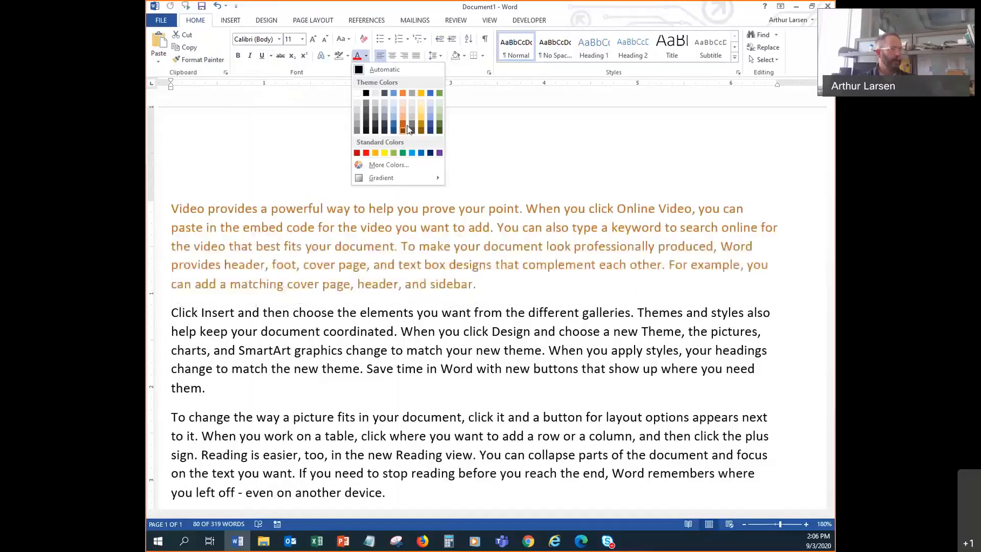
{"action": "left_click", "coordinate": [409, 128]}
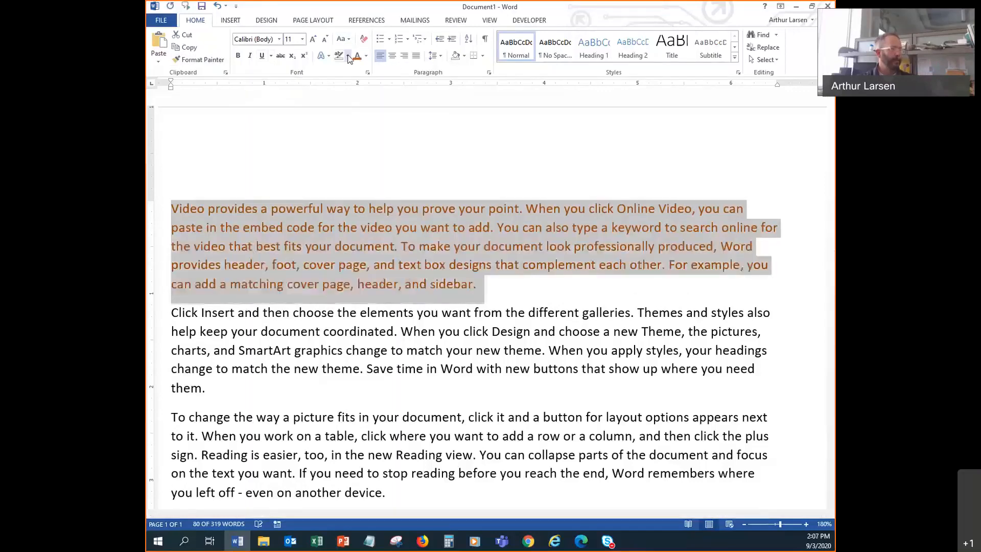
{"action": "left_click", "coordinate": [347, 55]}
{"action": "left_click", "coordinate": [341, 72]}
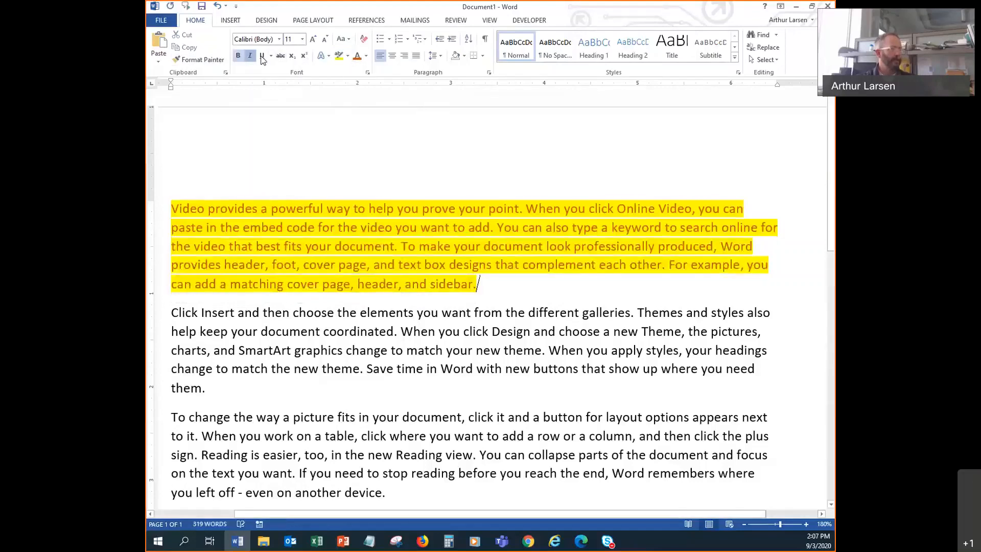
- Reselect the first paragraph and use Clear All Formatting to remove the orange colour
{"action": "left_click", "coordinate": [291, 248]}
{"action": "left_click_drag", "start_coordinate": [481, 283], "coordinate": [181, 208]}
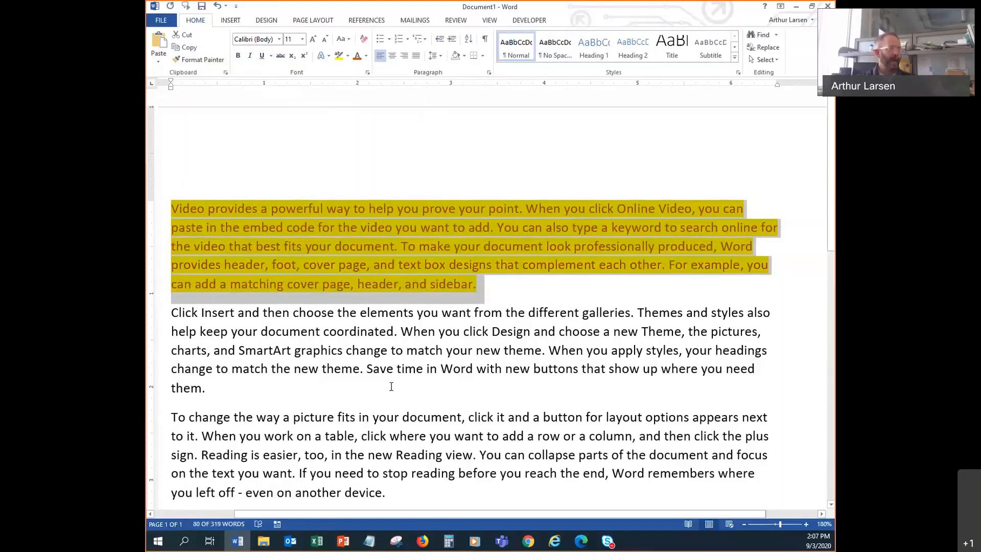
{"action": "left_click", "coordinate": [364, 39]}
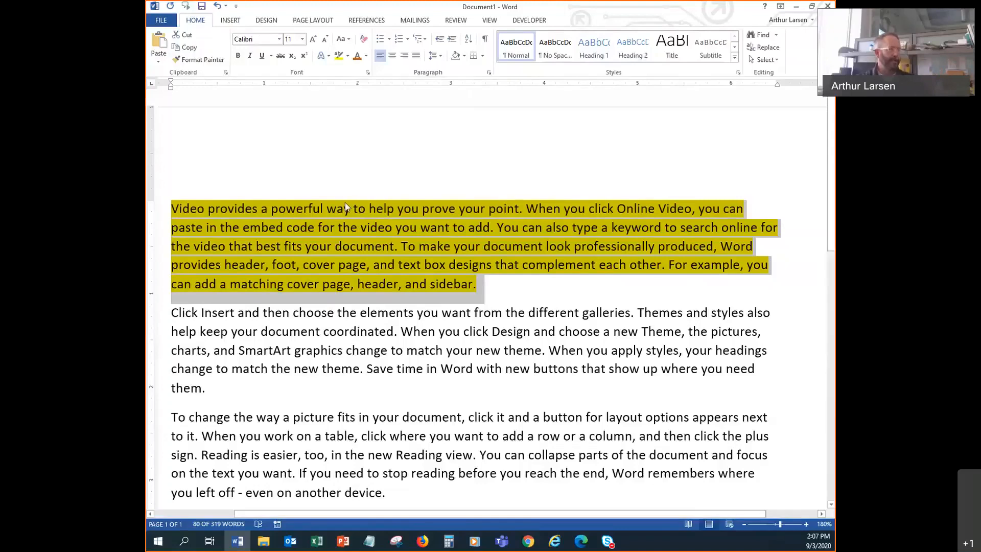
- Set the first paragraph's highlight colour to No Color
{"action": "left_click", "coordinate": [347, 55]}
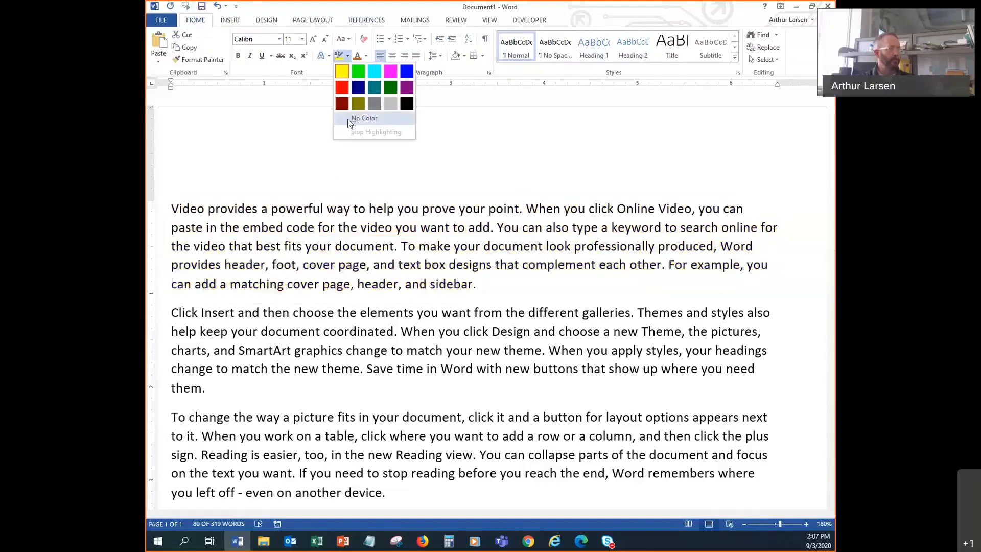
{"action": "left_click", "coordinate": [347, 118]}
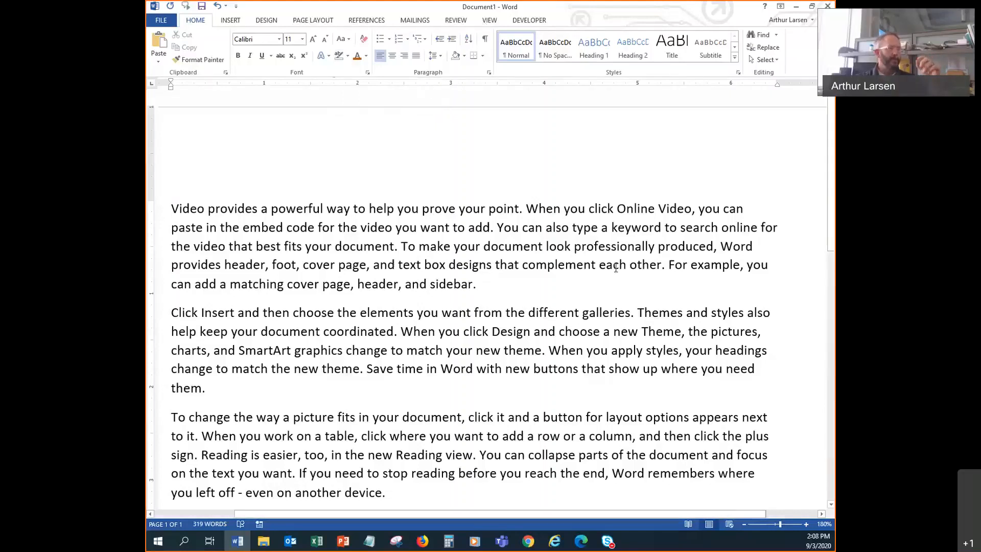
- Try Center and Align Right on the first paragraph, finishing with Justify
{"action": "left_click", "coordinate": [490, 282]}
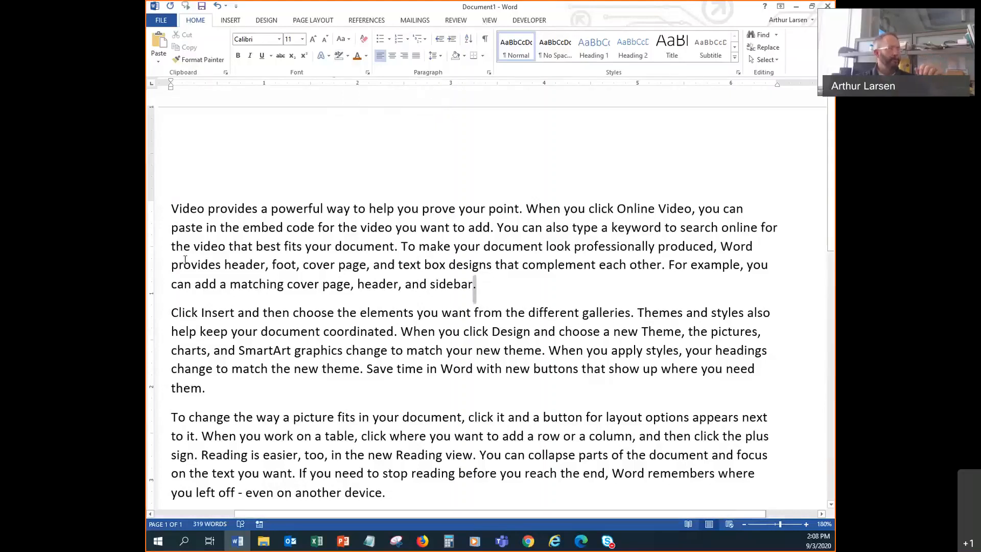
{"action": "triple_click", "coordinate": [185, 259]}
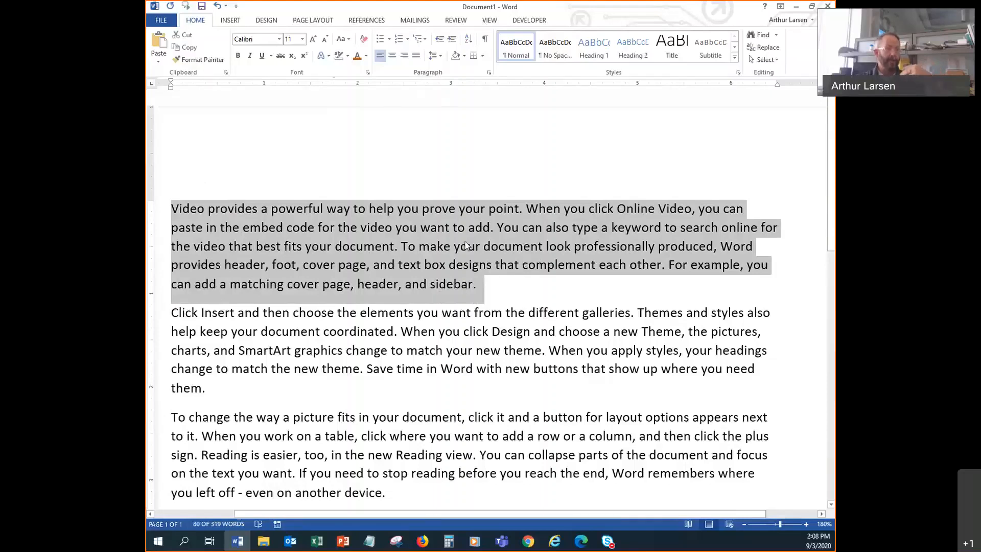
{"action": "left_click", "coordinate": [350, 252]}
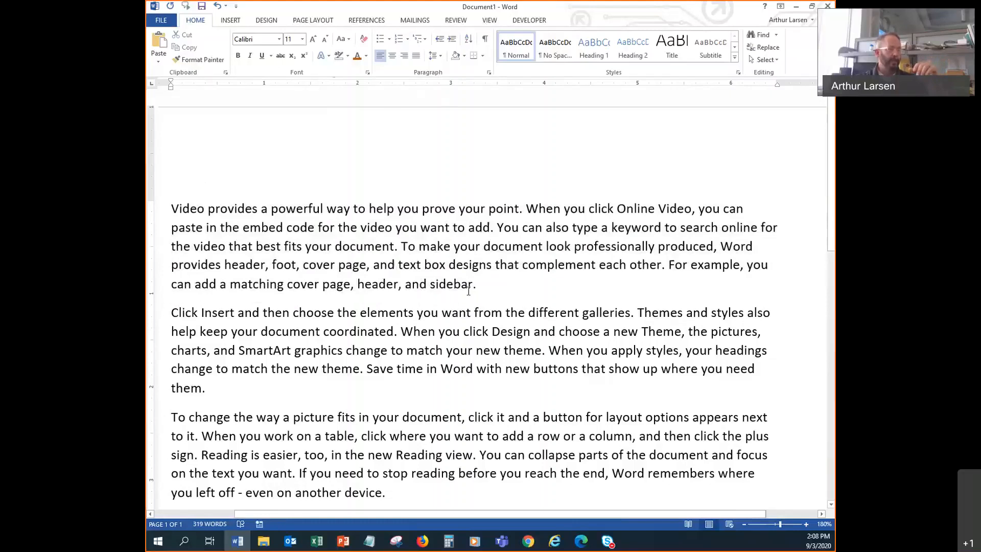
{"action": "left_click", "coordinate": [392, 60]}
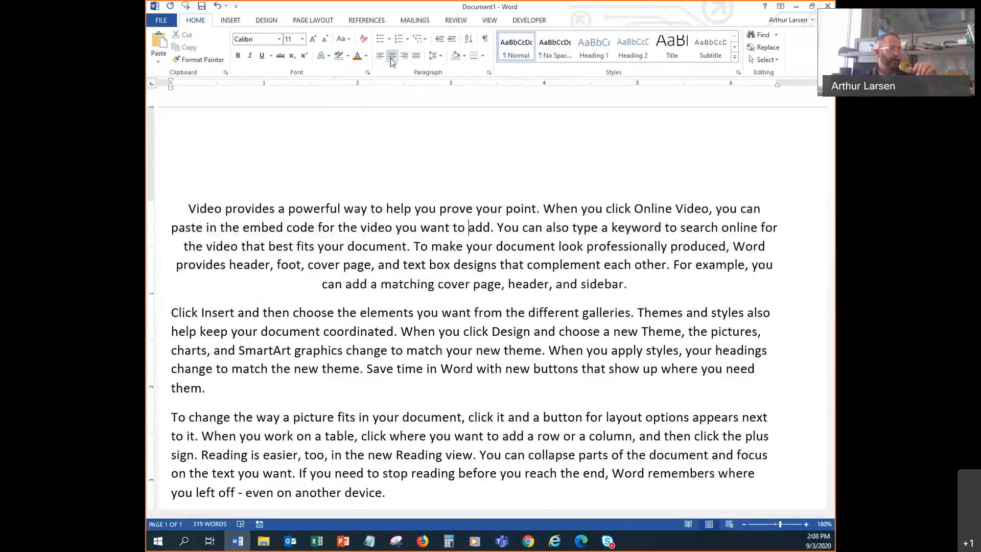
{"action": "left_click", "coordinate": [408, 57]}
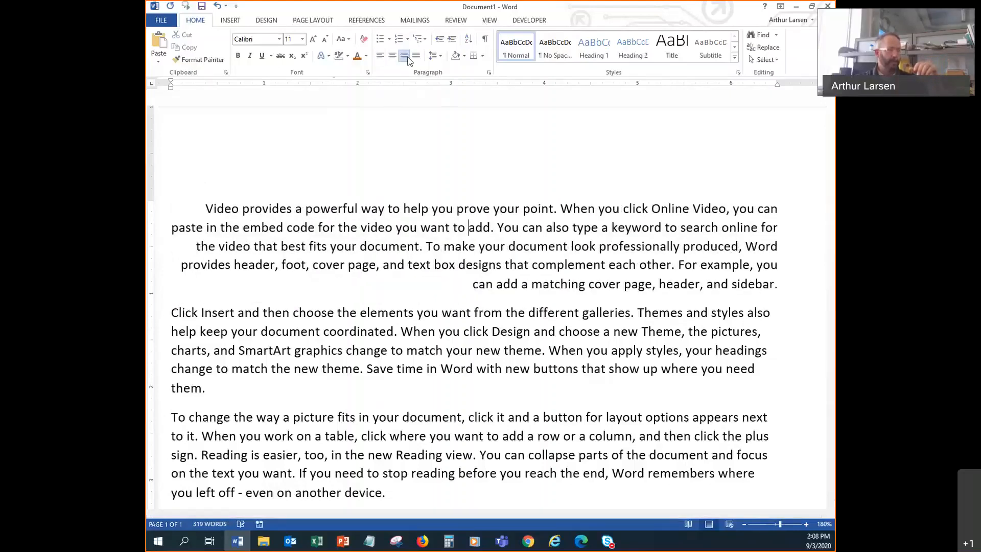
{"action": "left_click", "coordinate": [415, 58]}
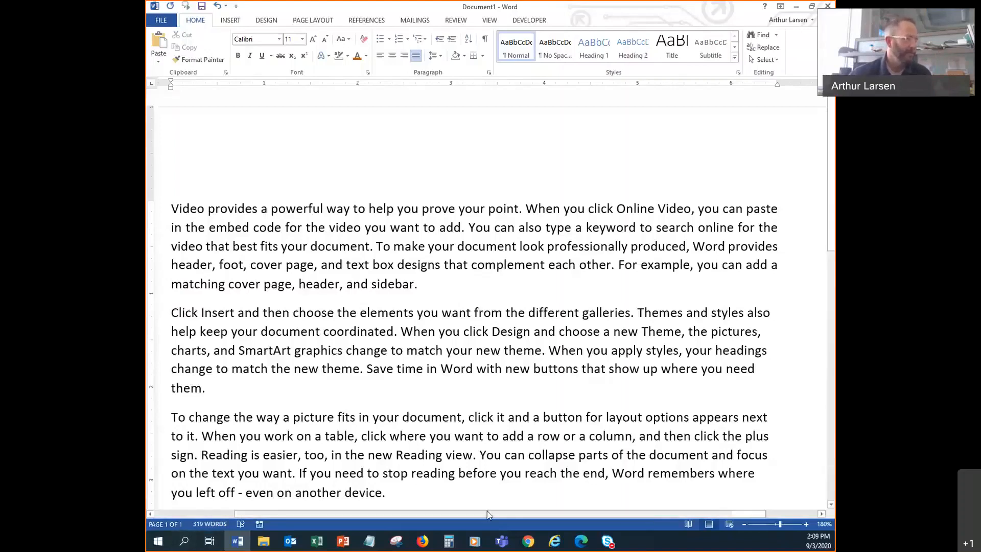
- Copy the last 'Video provides a powerful way…' paragraph and paste copies until the document reaches 639 words
{"action": "scroll", "coordinate": [478, 418], "scroll_direction": "down", "scroll_amount": 6}
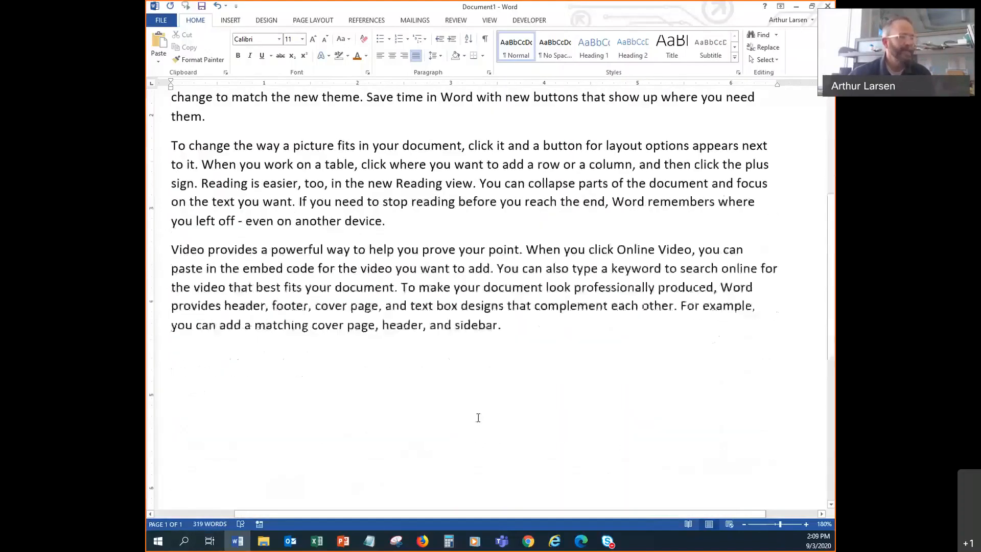
{"action": "left_click", "coordinate": [504, 358]}
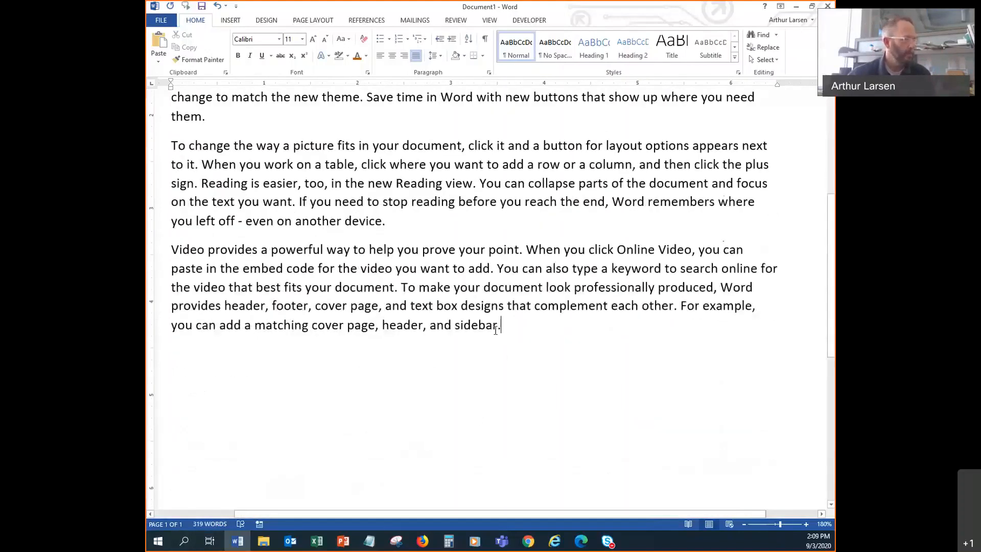
{"action": "triple_click", "coordinate": [495, 329]}
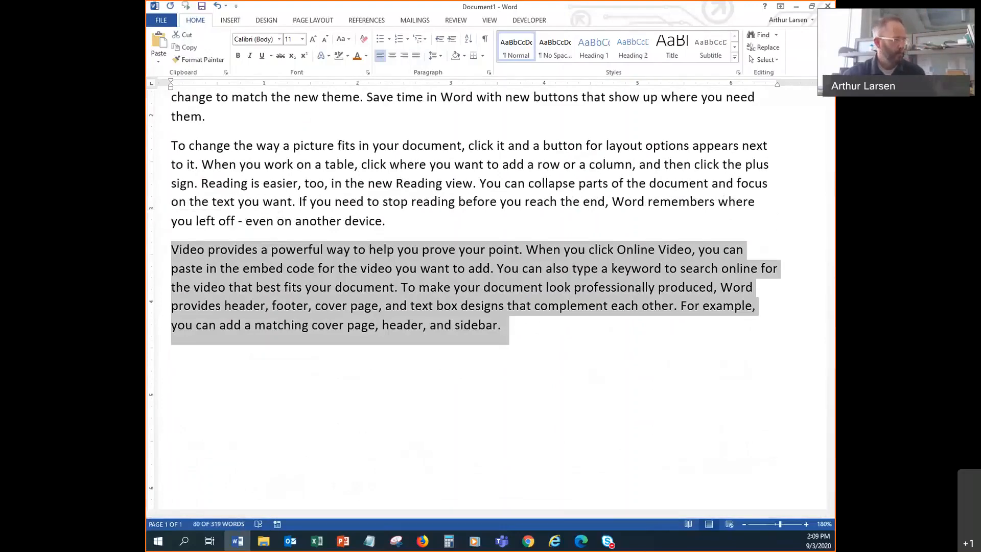
{"action": "key", "text": "ctrl+c"}
{"action": "key", "text": "Right"}
{"action": "key", "text": "ctrl+v"}
{"action": "scroll", "coordinate": [214, 278], "scroll_direction": "down", "scroll_amount": 5}
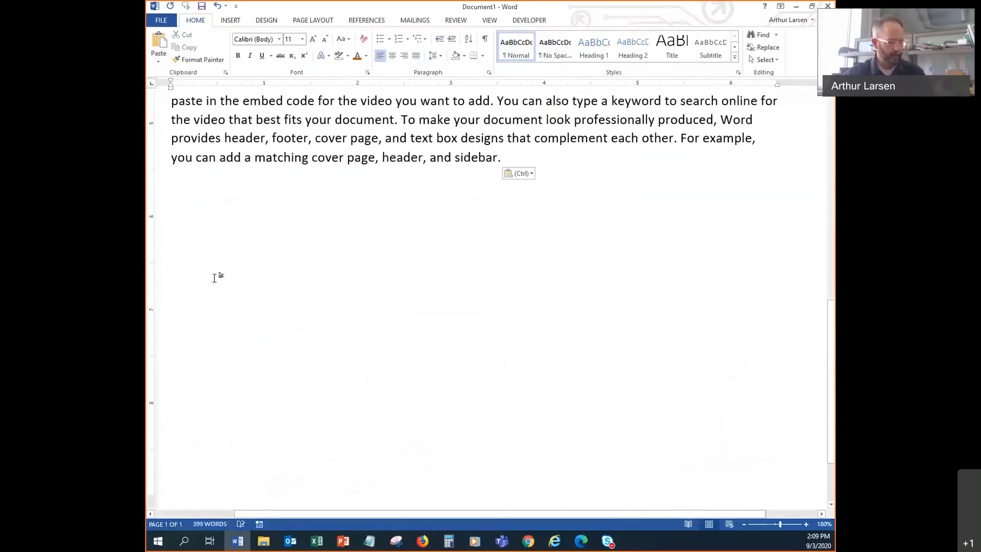
{"action": "key", "text": "ctrl+v"}
{"action": "key", "text": "ctrl+v"}
{"action": "key", "text": "ctrl+v"}
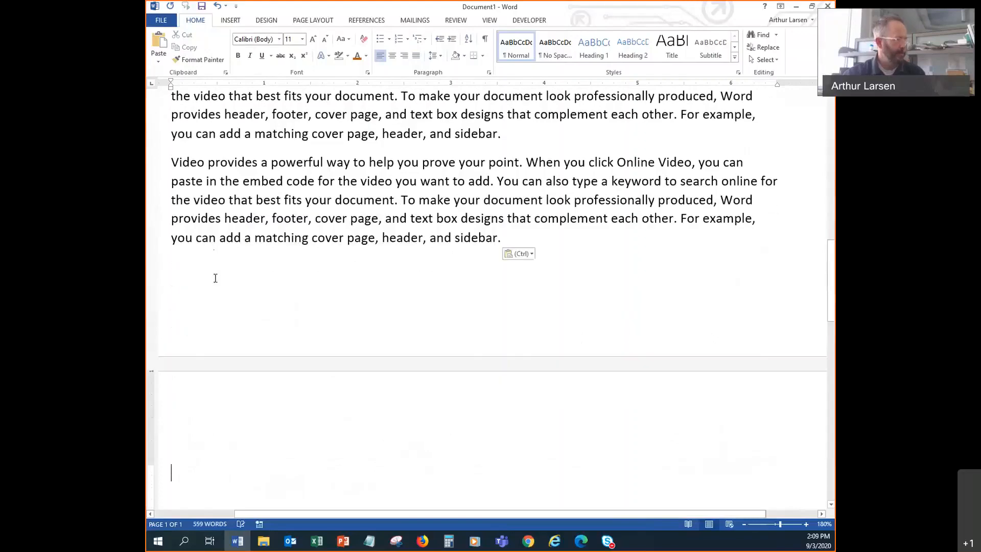
{"action": "scroll", "coordinate": [501, 196], "scroll_direction": "up", "scroll_amount": 1}
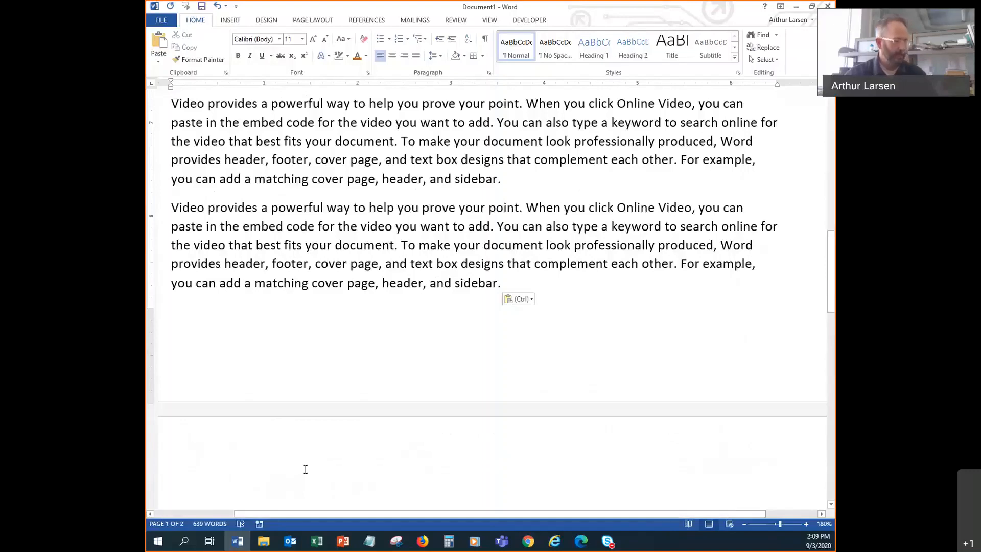
{"action": "scroll", "coordinate": [307, 466], "scroll_direction": "down", "scroll_amount": 12, "text": "ctrl"}
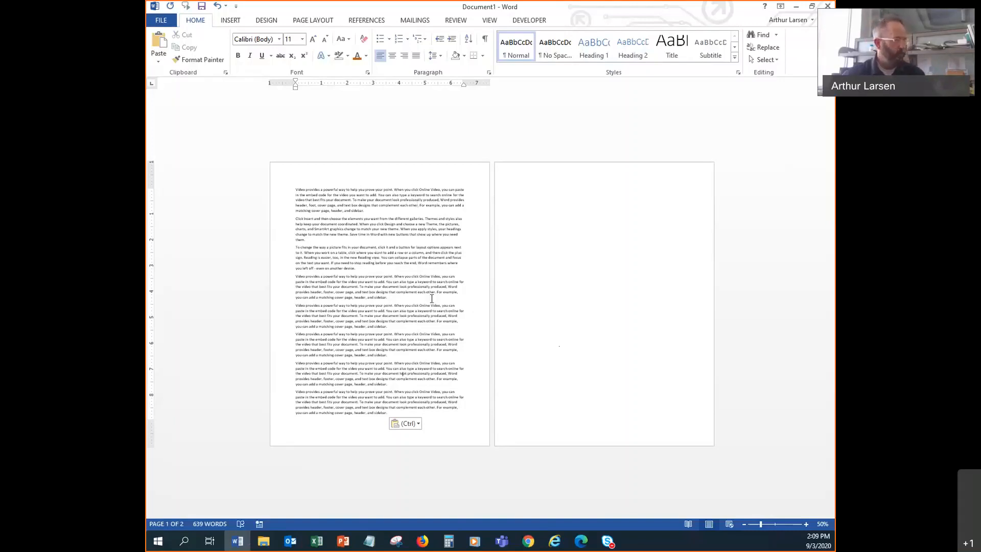
{"action": "scroll", "coordinate": [421, 264], "scroll_direction": "up", "scroll_amount": 4, "text": "ctrl"}
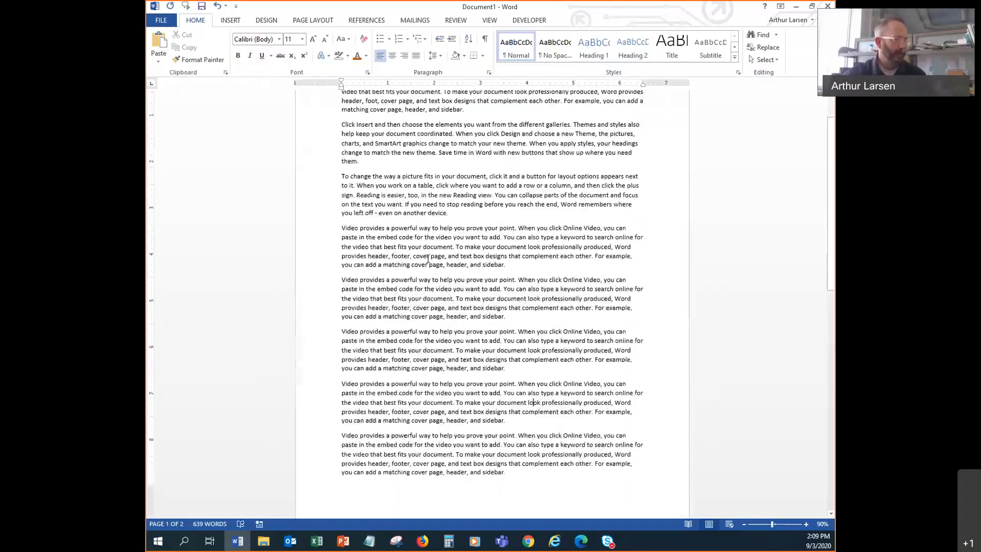
{"action": "scroll", "coordinate": [436, 301], "scroll_direction": "up", "scroll_amount": 4, "text": "ctrl"}
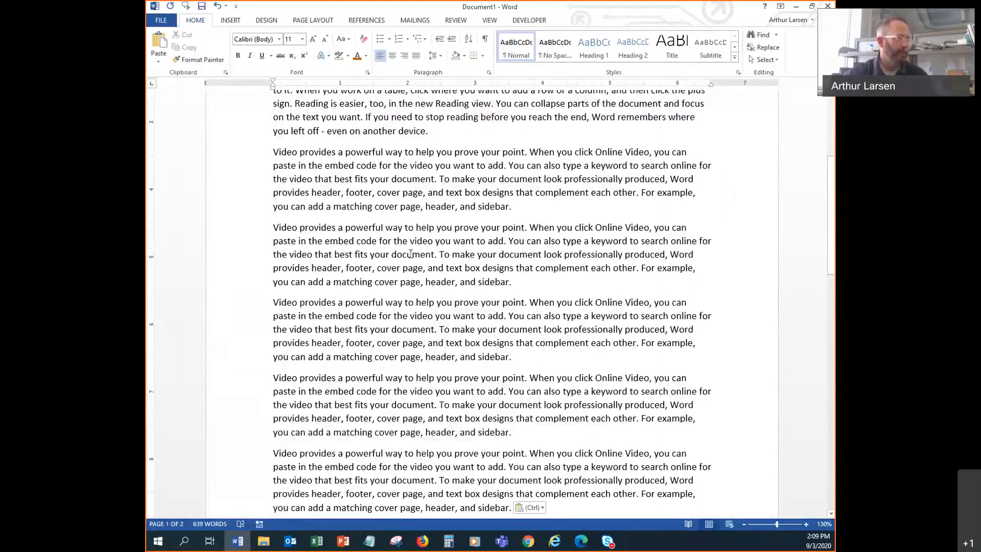
{"action": "scroll", "coordinate": [412, 288], "scroll_direction": "down", "scroll_amount": 2}
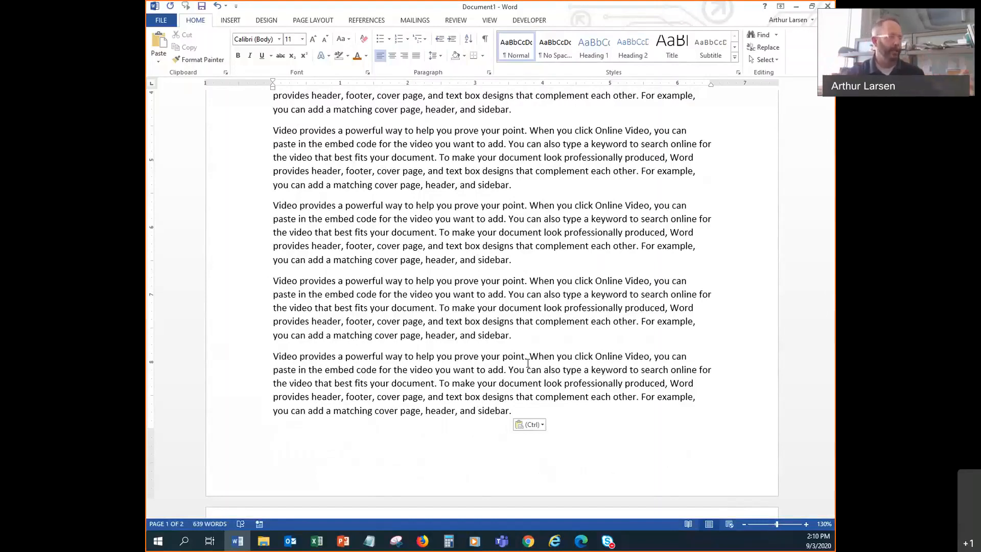
- Turn on Show/Hide ¶, then add and remove tab characters after 'sidebar.'
{"action": "left_click", "coordinate": [484, 38]}
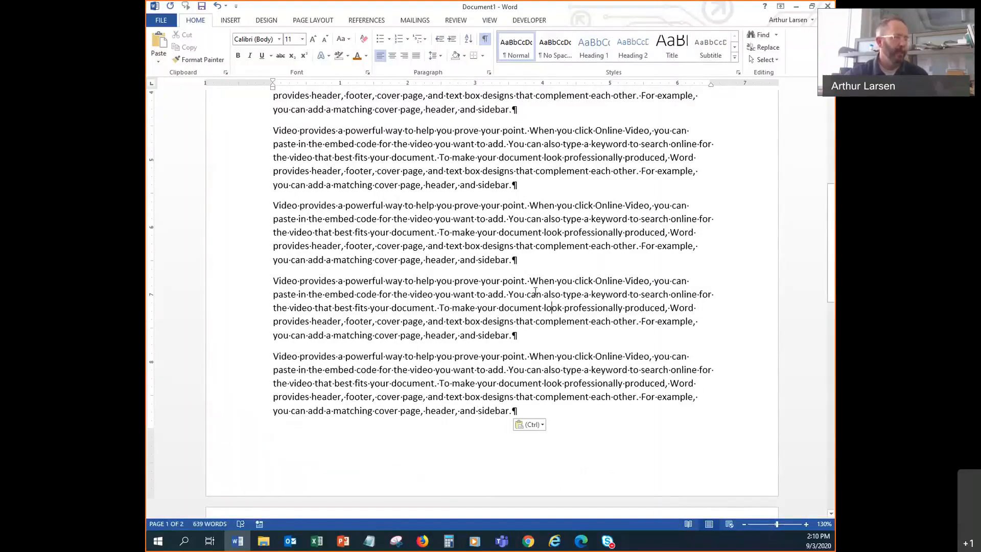
{"action": "left_click", "coordinate": [520, 261]}
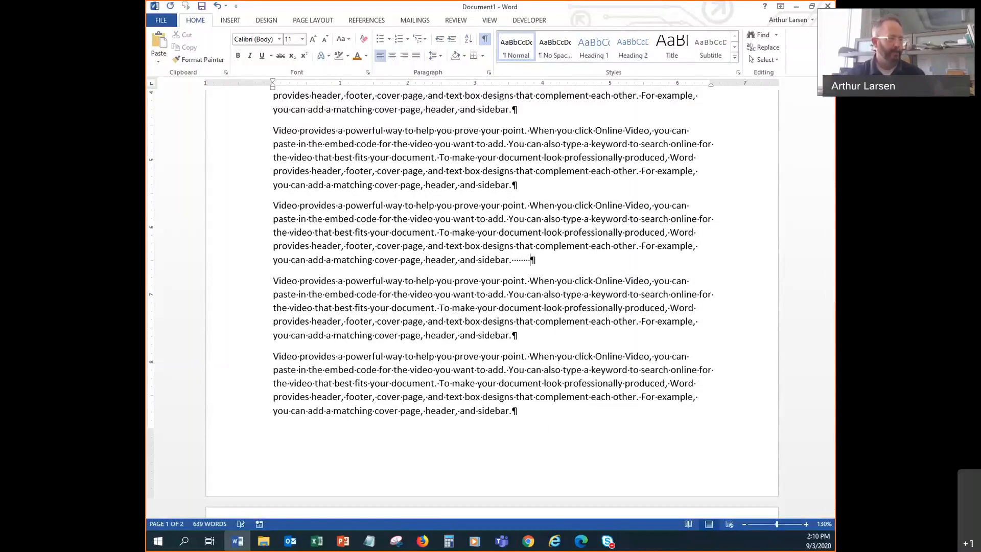
{"action": "key", "text": "Tab"}
{"action": "key", "text": "Tab"}
{"action": "key", "text": "Tab"}
{"action": "key", "text": "Tab"}
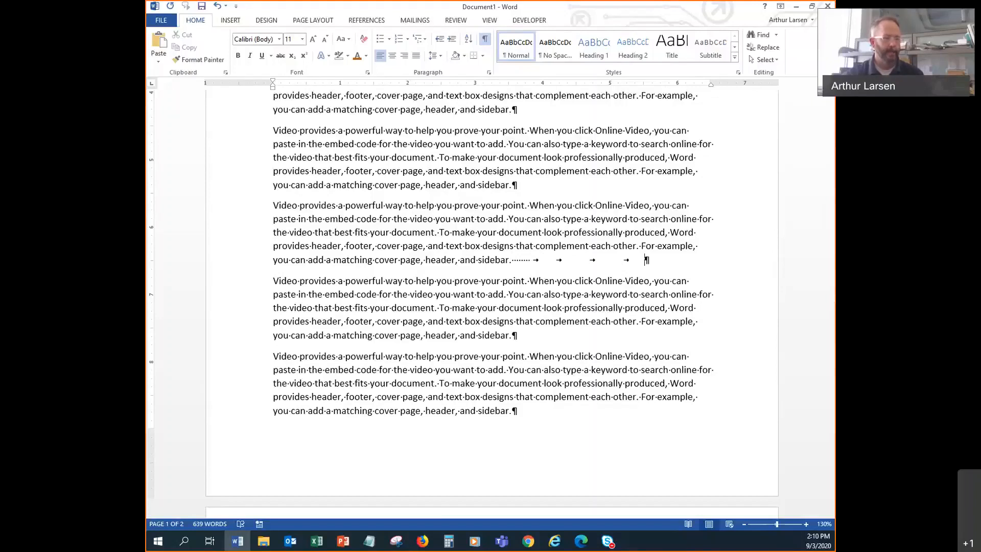
{"action": "key", "text": "BackSpace"}
{"action": "key", "text": "BackSpace"}
{"action": "key", "text": "BackSpace"}
{"action": "key", "text": "BackSpace"}
{"action": "key", "text": "BackSpace"}
{"action": "key", "text": "BackSpace"}
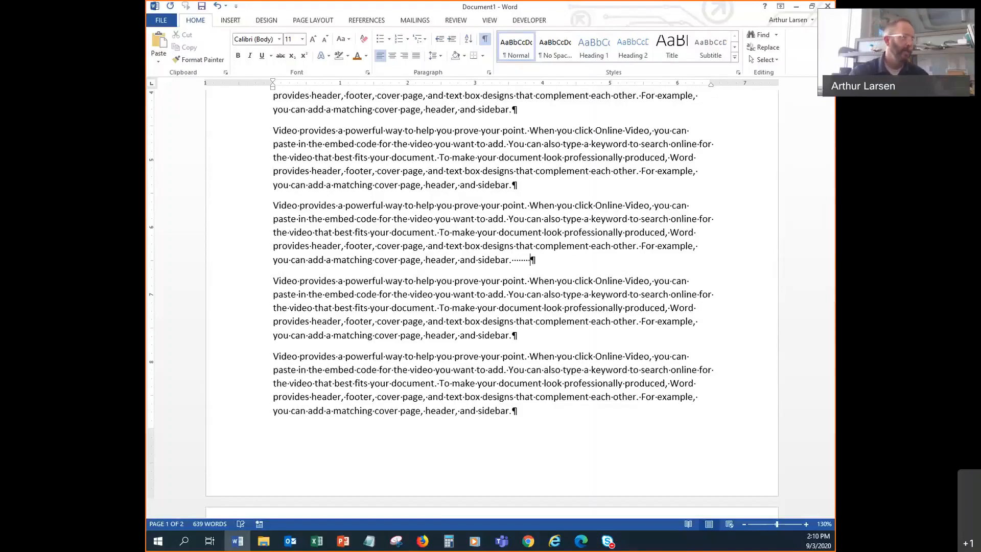
{"action": "key", "text": "BackSpace"}
{"action": "key", "text": "BackSpace"}
{"action": "key", "text": "BackSpace"}
{"action": "key", "text": "BackSpace"}
{"action": "key", "text": "BackSpace"}
{"action": "key", "text": "BackSpace"}
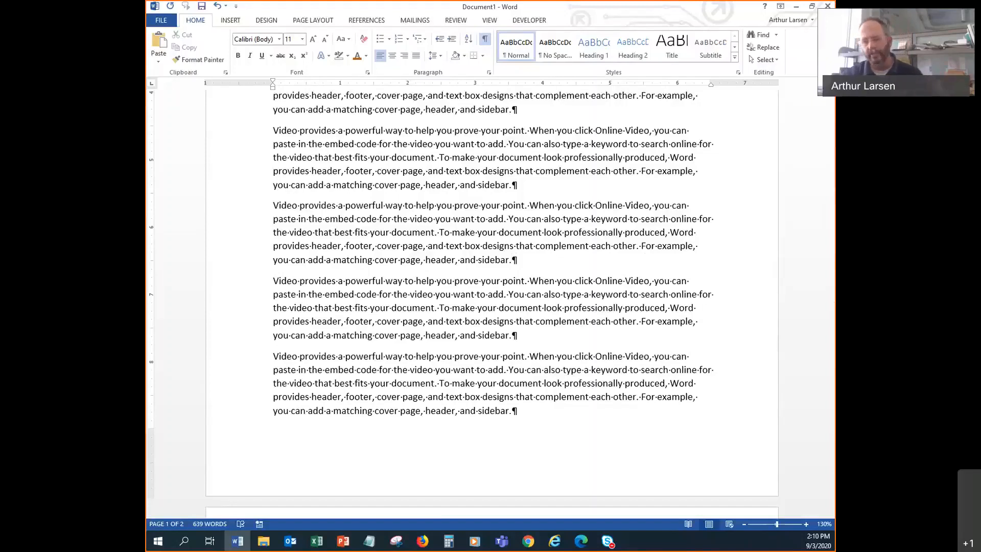
{"action": "scroll", "coordinate": [527, 305], "scroll_direction": "down", "scroll_amount": 2}
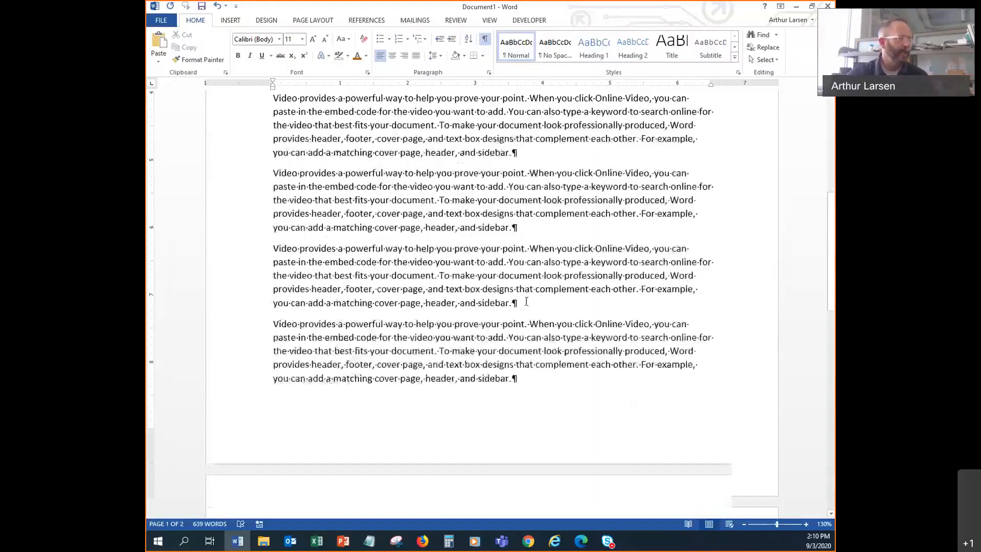
{"action": "scroll", "coordinate": [527, 306], "scroll_direction": "down", "scroll_amount": 2}
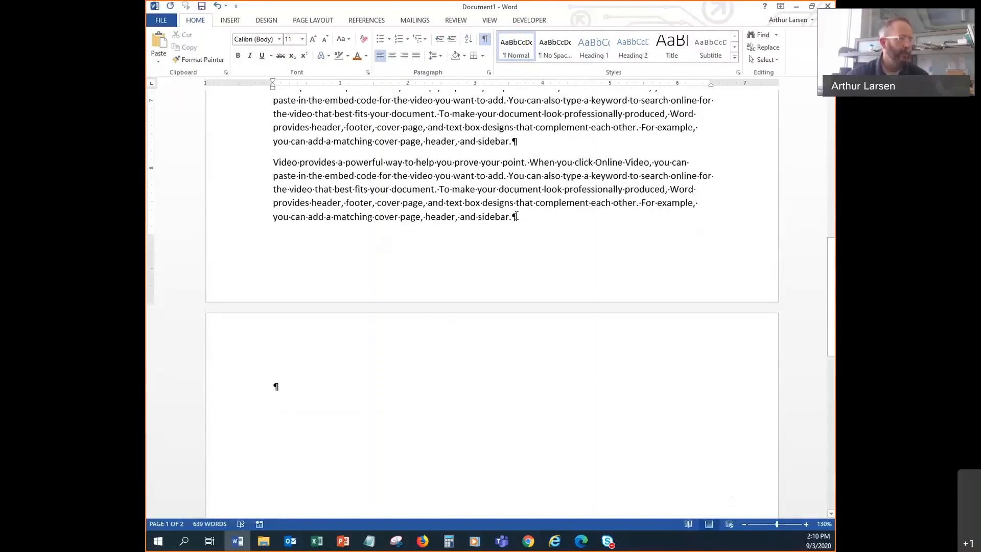
- Toggle the formatting marks off and on twice, leaving them visible
{"action": "left_click", "coordinate": [485, 41]}
{"action": "left_click", "coordinate": [485, 41]}
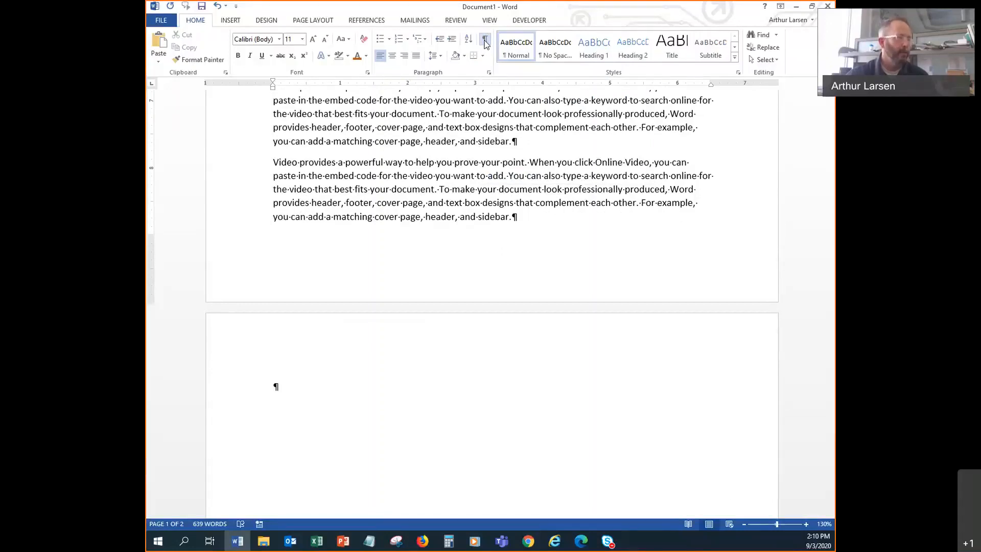
{"action": "left_click", "coordinate": [485, 41]}
{"action": "left_click", "coordinate": [484, 41]}
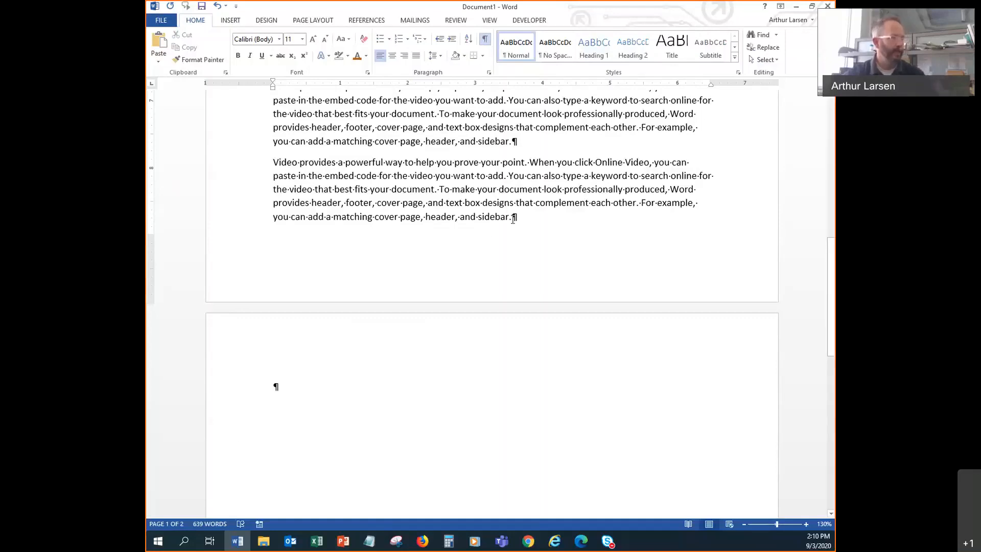
- After the last sentence, add tabs, a line break, an empty paragraph and more tabs, spilling onto page 2
{"action": "key", "text": "ctrl+v"}
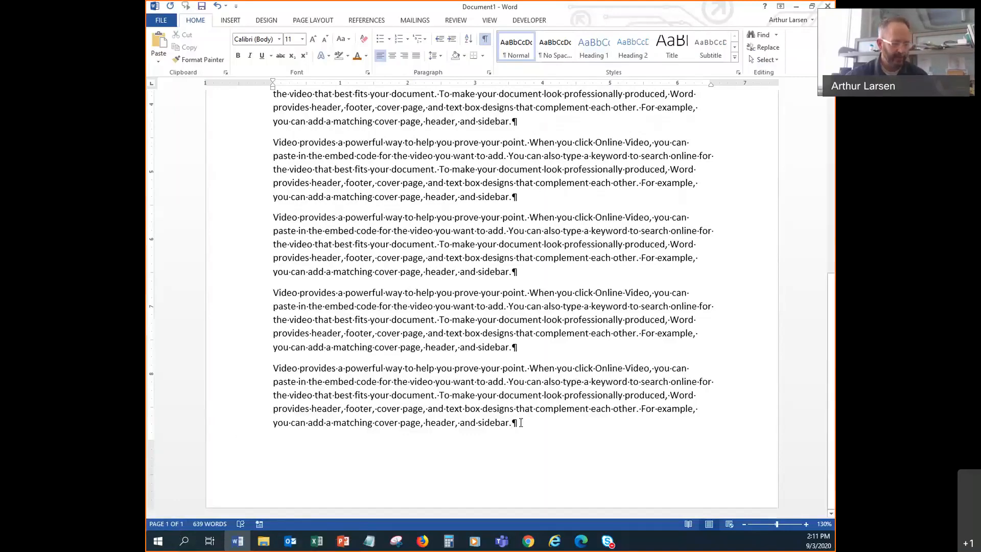
{"action": "key", "text": "Tab"}
{"action": "key", "text": "Tab"}
{"action": "key", "text": "Tab"}
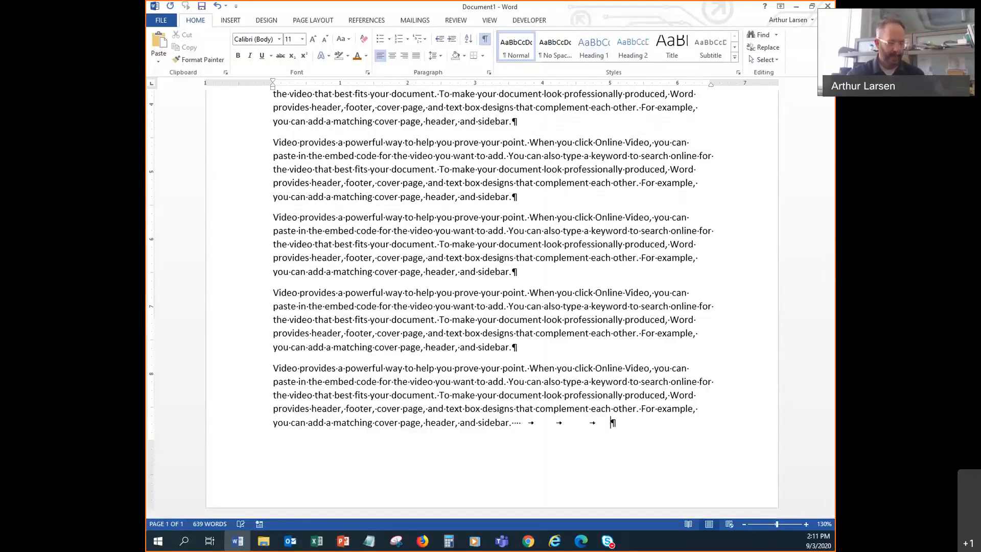
{"action": "key", "text": "Tab"}
{"action": "key", "text": "shift+Return"}
{"action": "key", "text": "shift+Return"}
{"action": "key", "text": "shift+Return"}
{"action": "key", "text": "shift+Return"}
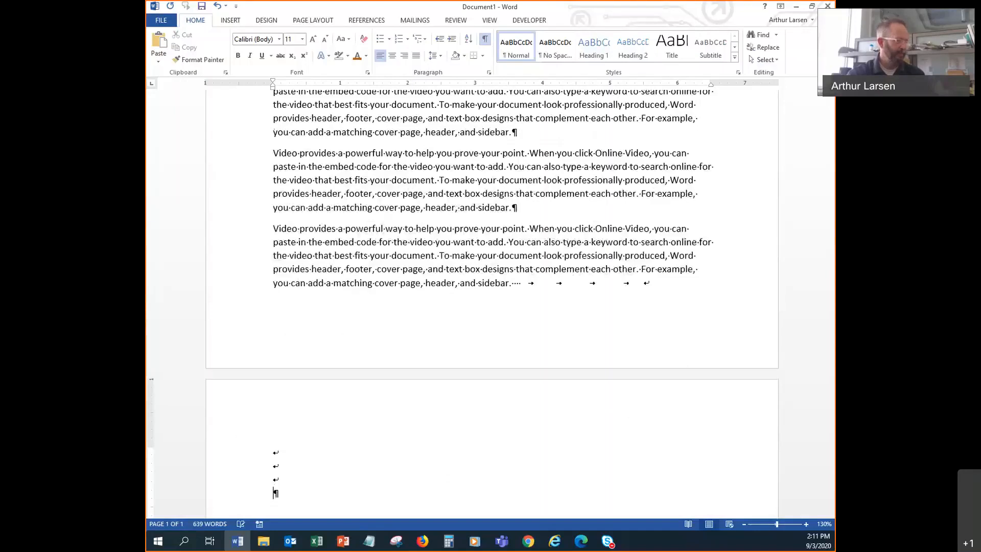
{"action": "key", "text": "Tab"}
{"action": "key", "text": "Tab"}
{"action": "key", "text": "Tab"}
{"action": "key", "text": "Tab"}
{"action": "key", "text": "Tab"}
{"action": "key", "text": "Tab"}
{"action": "key", "text": "Return"}
{"action": "key", "text": "Return"}
{"action": "key", "text": "Return"}
{"action": "key", "text": "Return"}
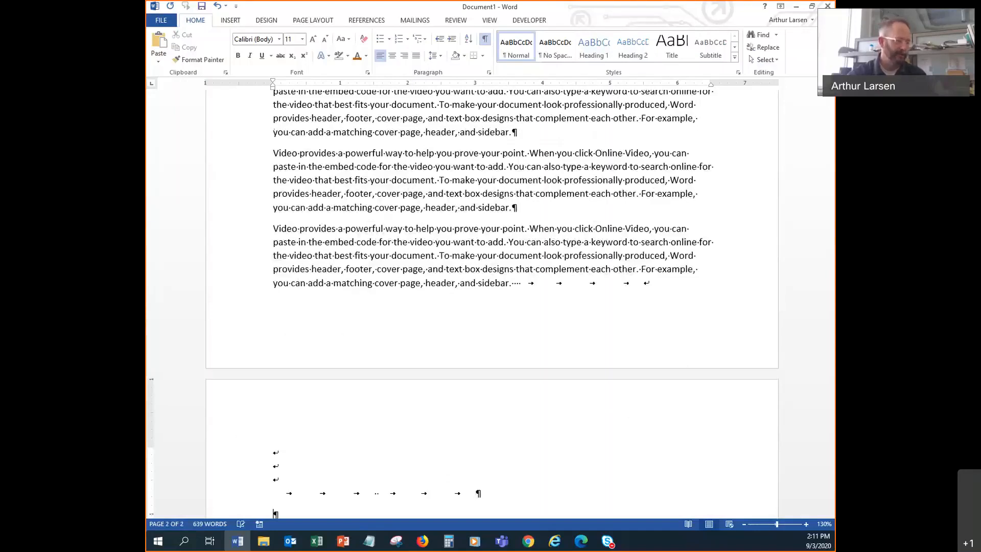
{"action": "key", "text": "Tab"}
{"action": "key", "text": "Tab"}
{"action": "key", "text": "Tab"}
{"action": "key", "text": "Tab"}
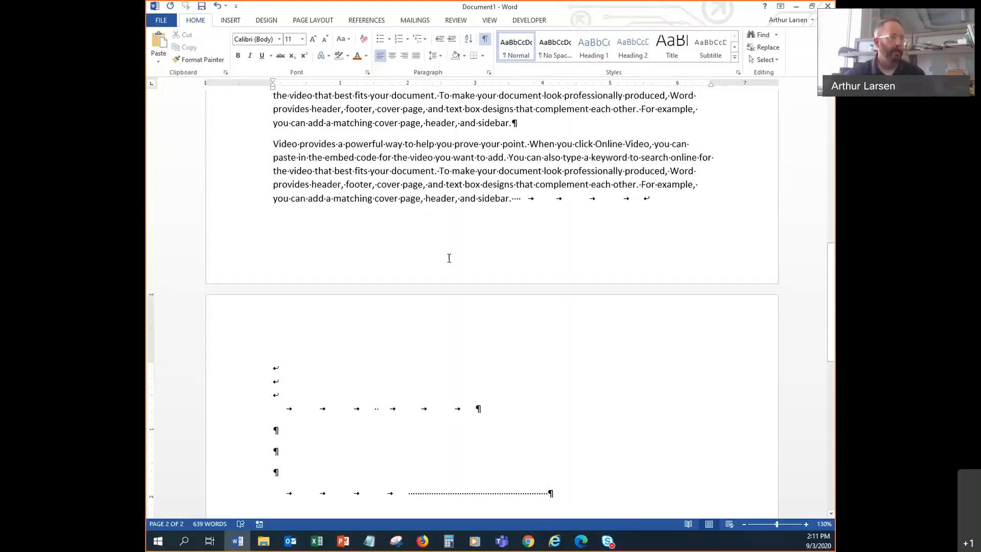
- Remove everything added after 'sidebar.' so the document fits one page, then switch to PowerPoint
{"action": "left_click_drag", "start_coordinate": [514, 199], "coordinate": [628, 499]}
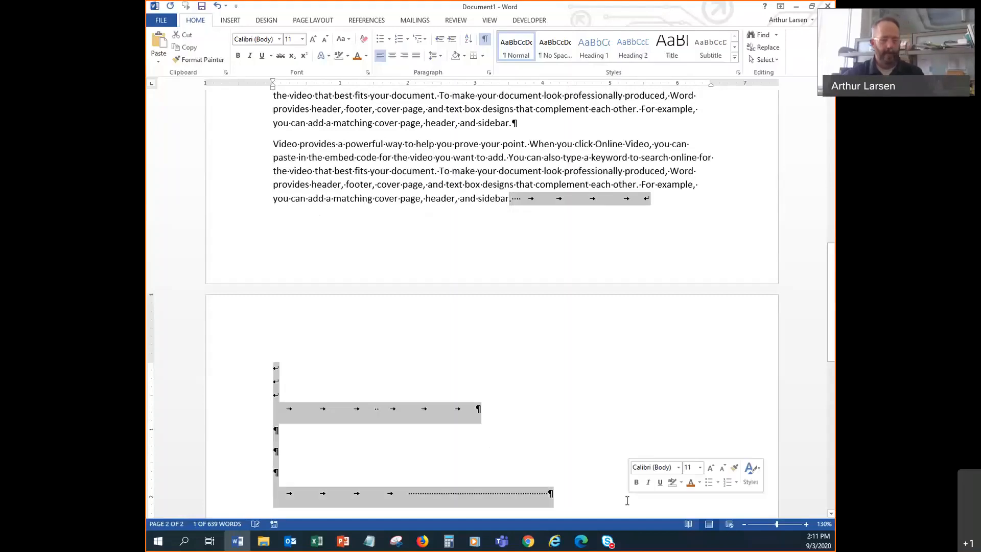
{"action": "key", "text": "ctrl+v"}
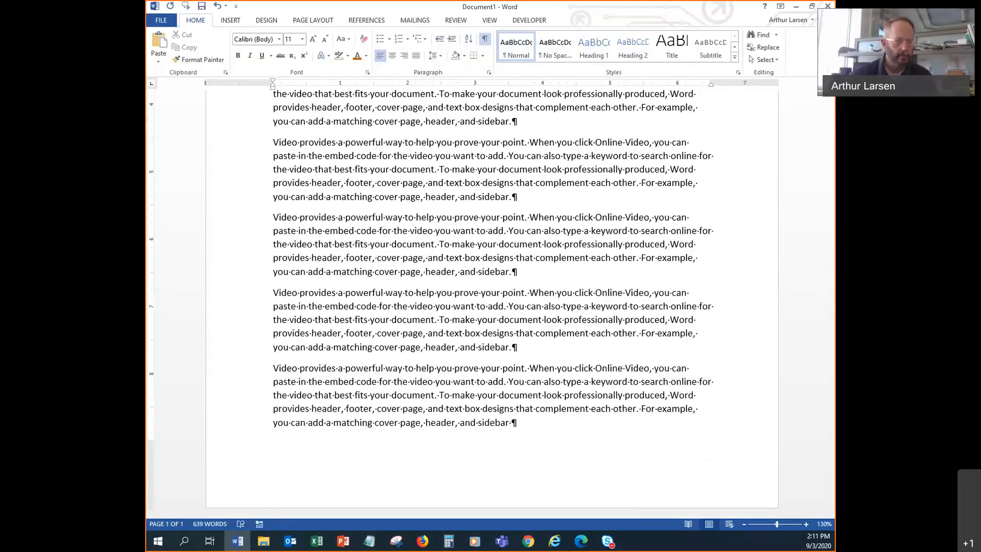
{"action": "key", "text": "alt+Tab"}
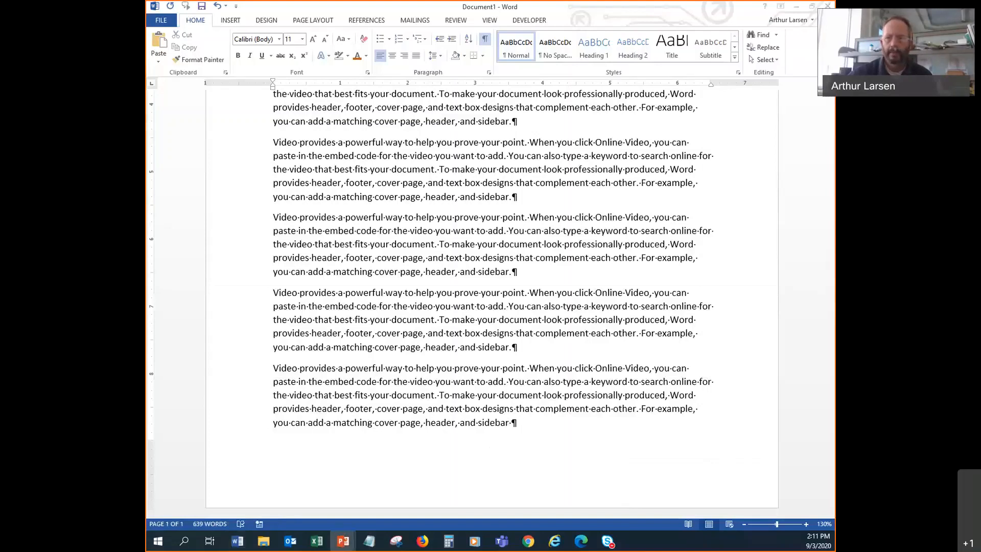
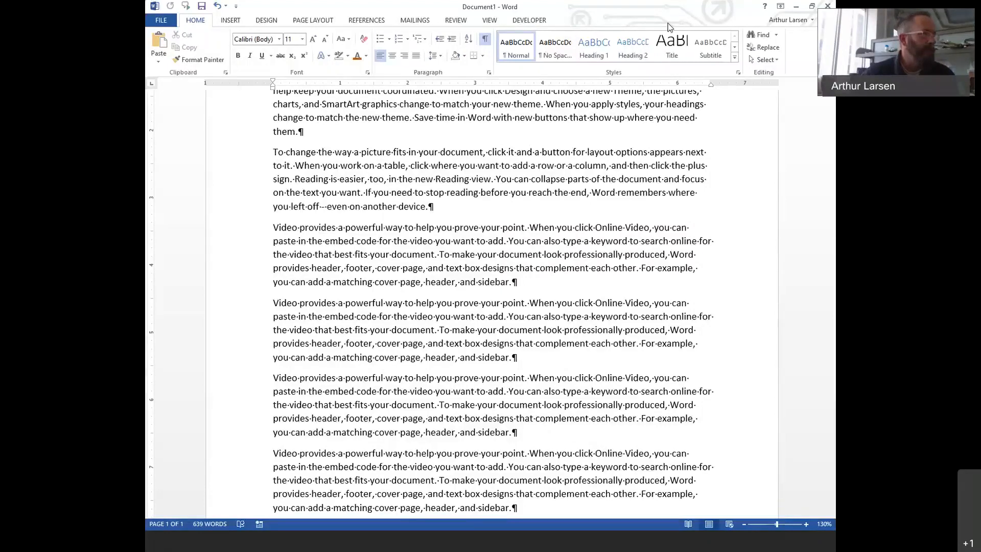
- Show the Insert ribbon commands for adding pictures, tables and shapes to the 639-word document
{"action": "left_click", "coordinate": [231, 21]}
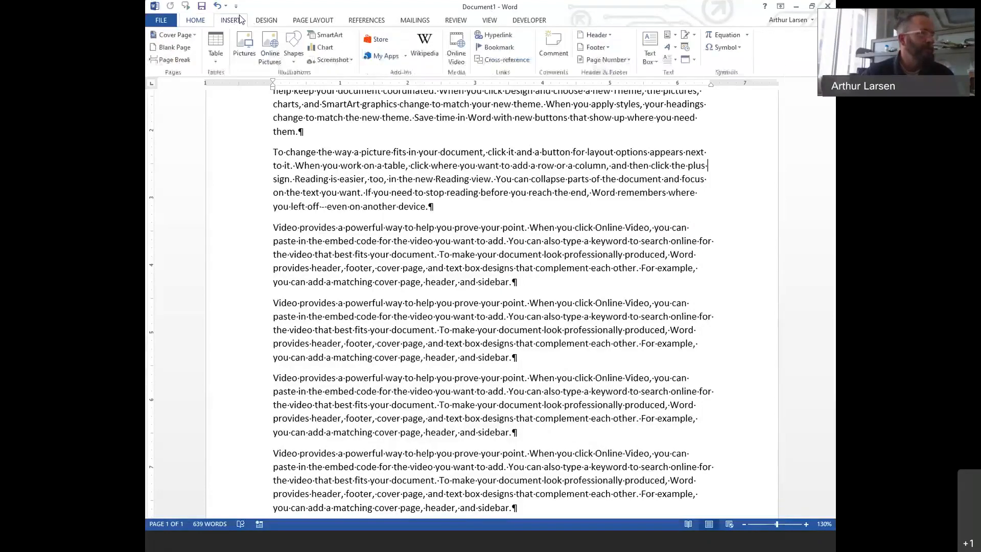
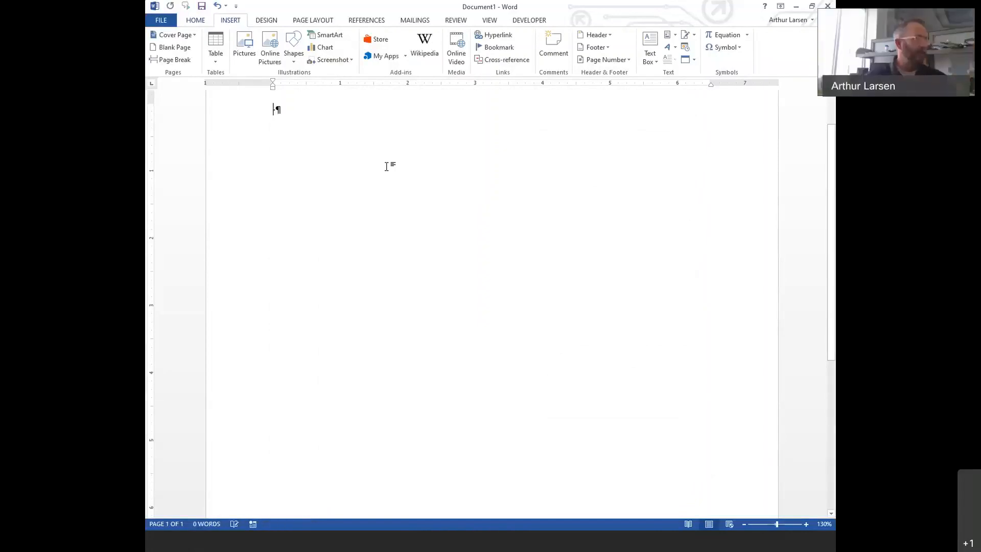
- Hide formatting marks and enter 'Glory' on five lines
{"action": "left_click", "coordinate": [196, 21]}
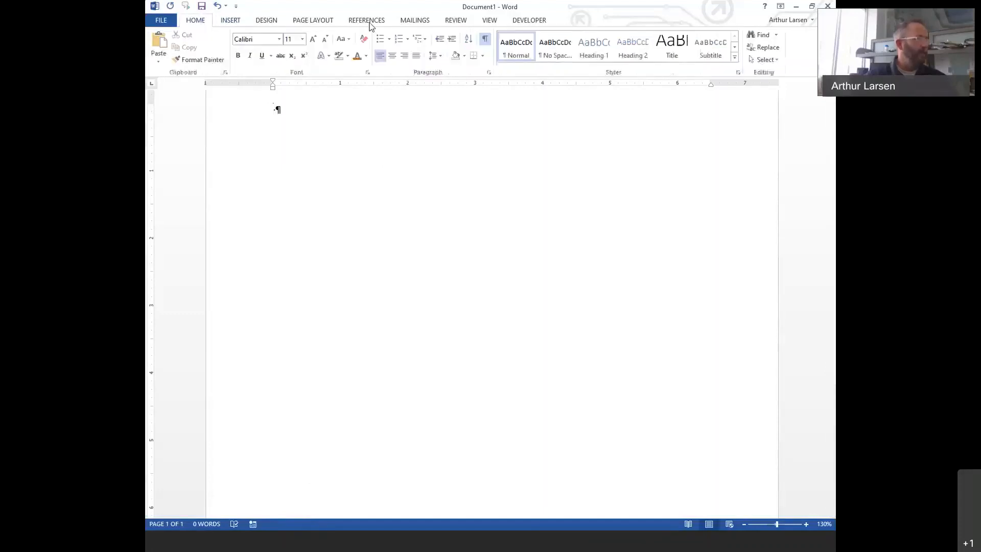
{"action": "left_click", "coordinate": [486, 41]}
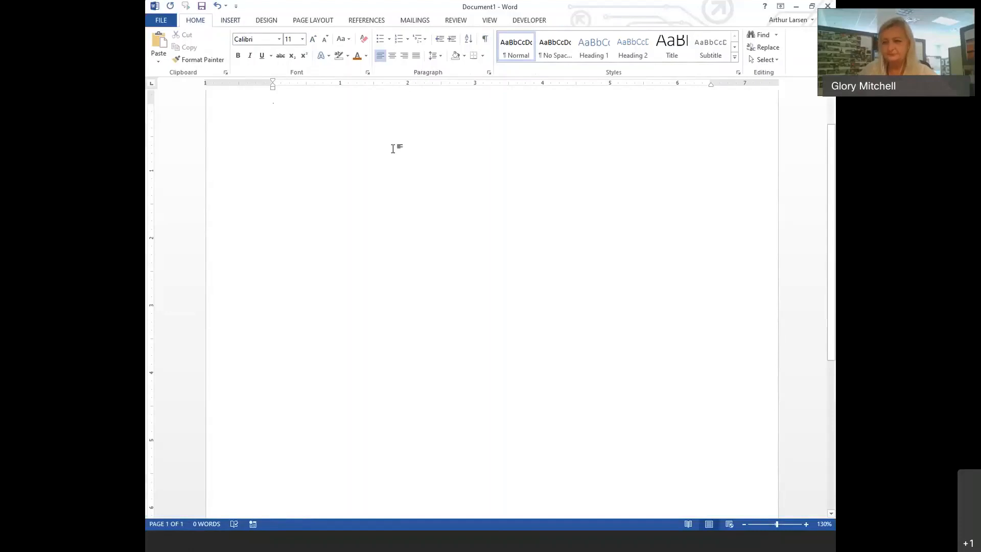
{"action": "type", "text": "="}
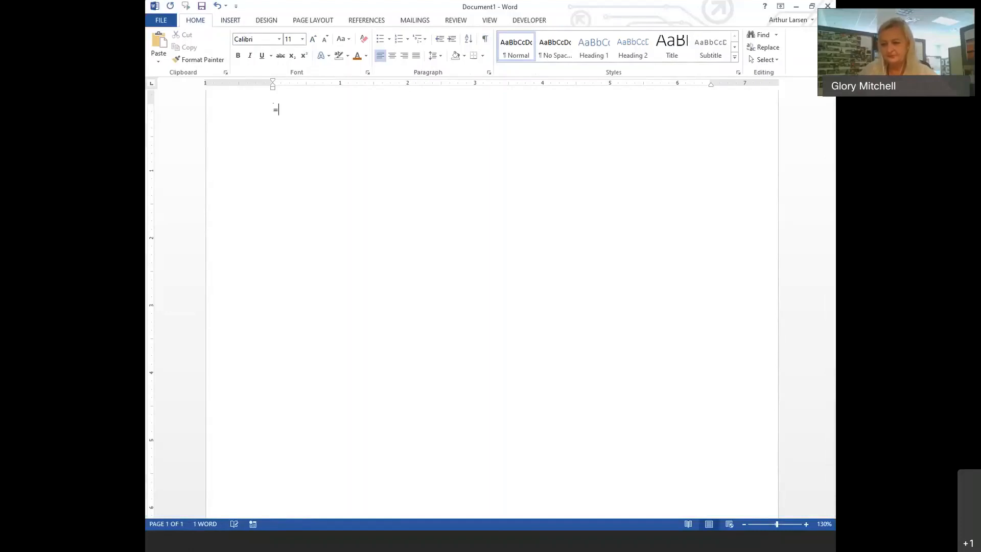
{"action": "key", "text": "BackSpace"}
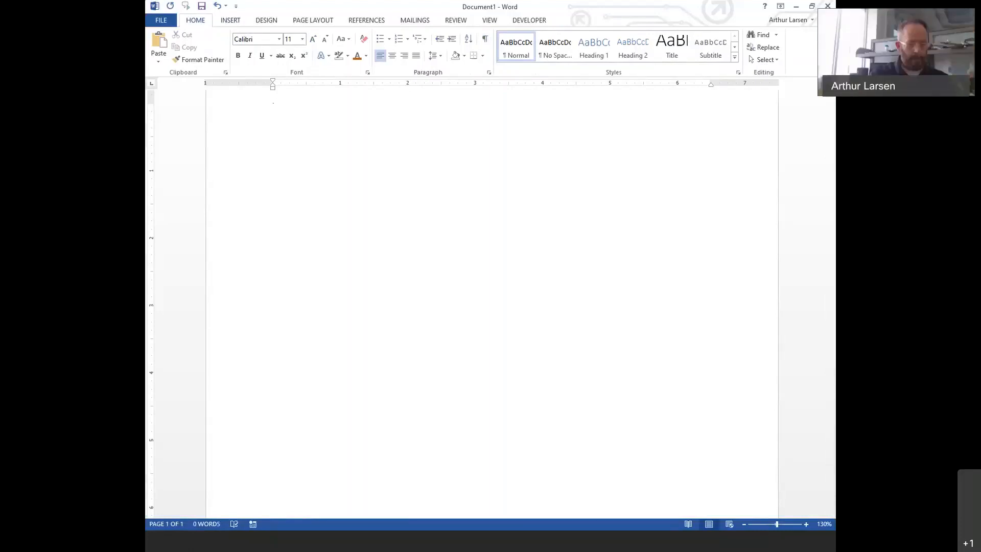
{"action": "type", "text": "Glory"}
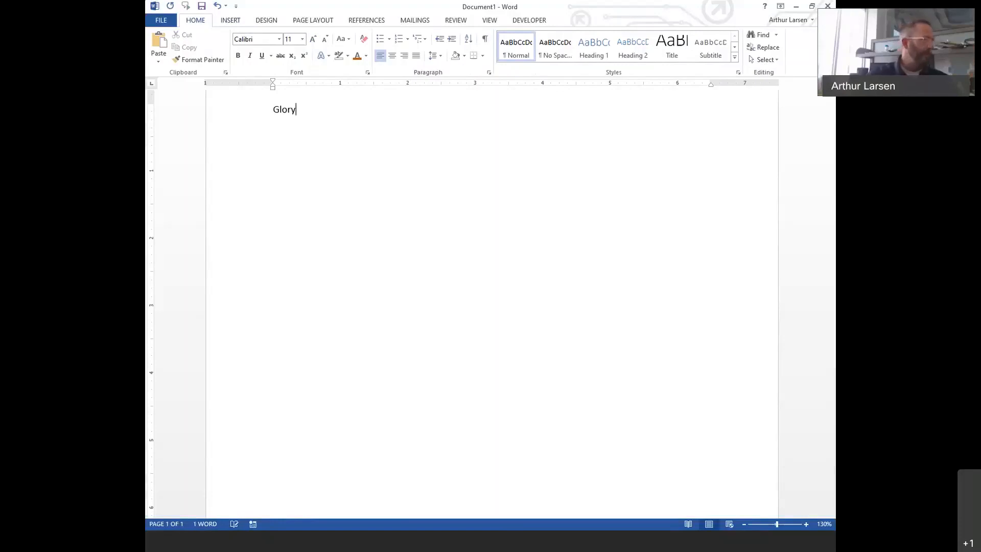
{"action": "key", "text": "ctrl+c"}
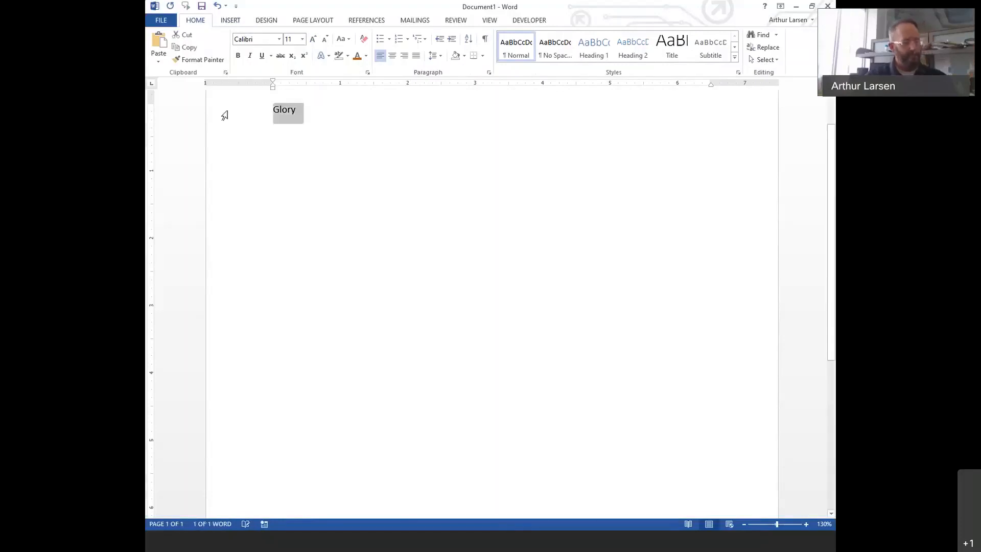
{"action": "key", "text": "ctrl+v"}
{"action": "key", "text": "ctrl+v"}
{"action": "key", "text": "ctrl+v"}
{"action": "key", "text": "ctrl+v"}
{"action": "key", "text": "ctrl+v"}
- Bullet the five Glory lines and indent the second bullet further right on the ruler
{"action": "left_click_drag", "start_coordinate": [240, 118], "coordinate": [229, 202]}
{"action": "left_click", "coordinate": [383, 40]}
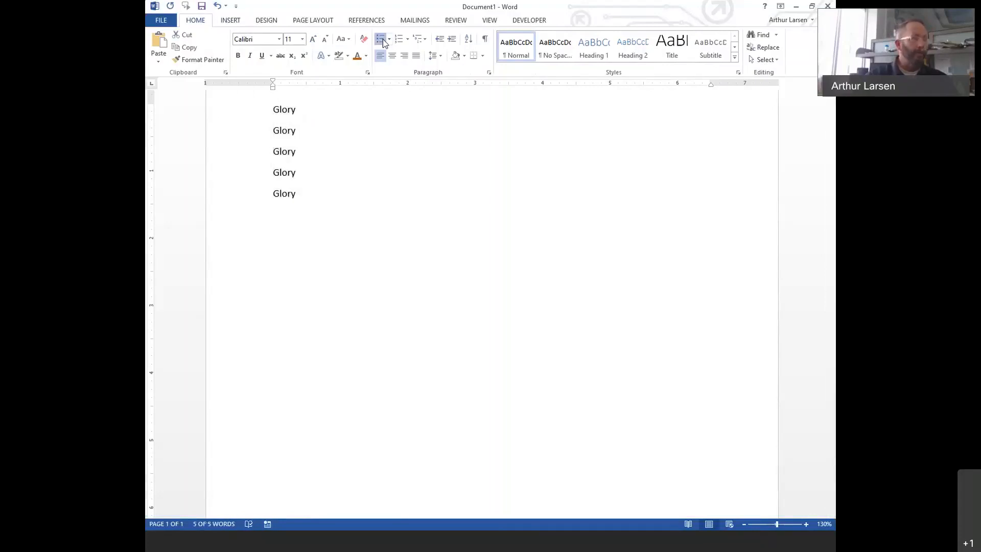
{"action": "left_click", "coordinate": [340, 126]}
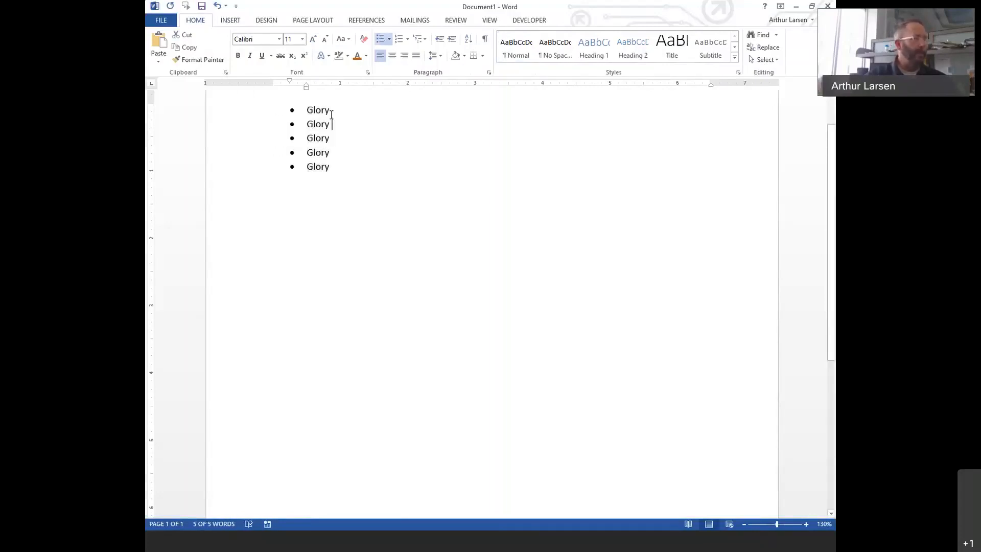
{"action": "left_click_drag", "start_coordinate": [307, 91], "coordinate": [403, 87]}
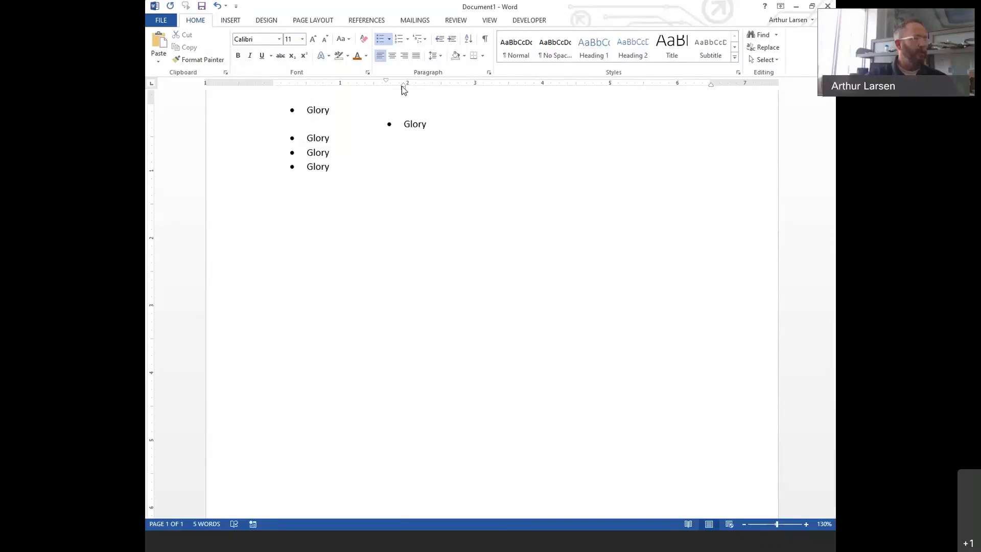
{"action": "left_click", "coordinate": [655, 305]}
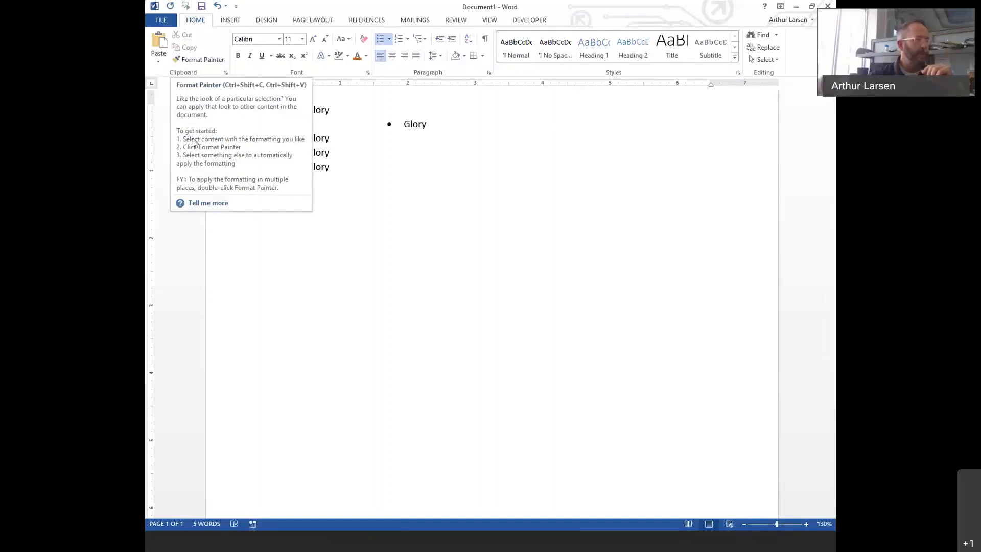
- Realign the second bullet with Format Painter, then indent the third bullet far right and the fourth slightly
{"action": "left_click", "coordinate": [202, 60]}
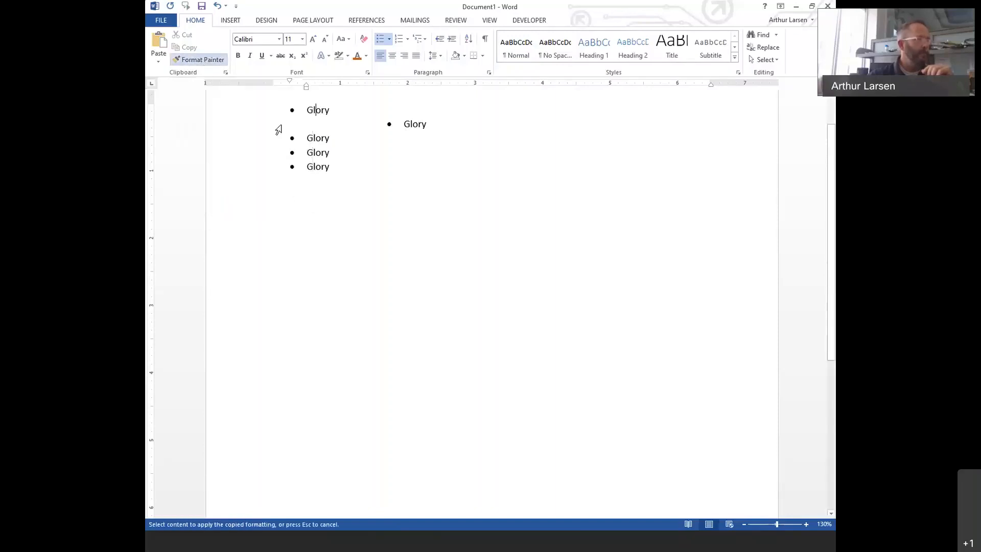
{"action": "left_click", "coordinate": [418, 125]}
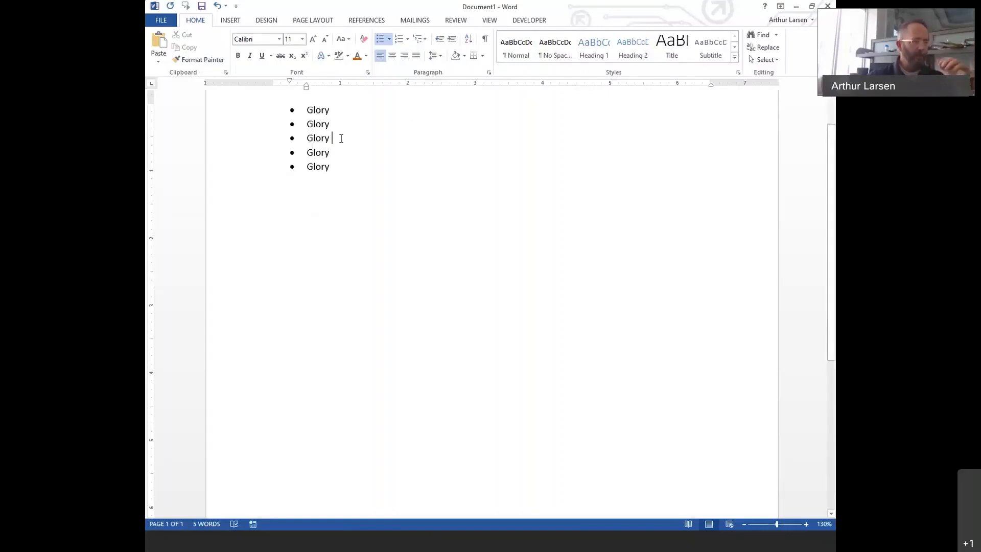
{"action": "left_click_drag", "start_coordinate": [306, 92], "coordinate": [391, 92]}
{"action": "left_click", "coordinate": [335, 153]}
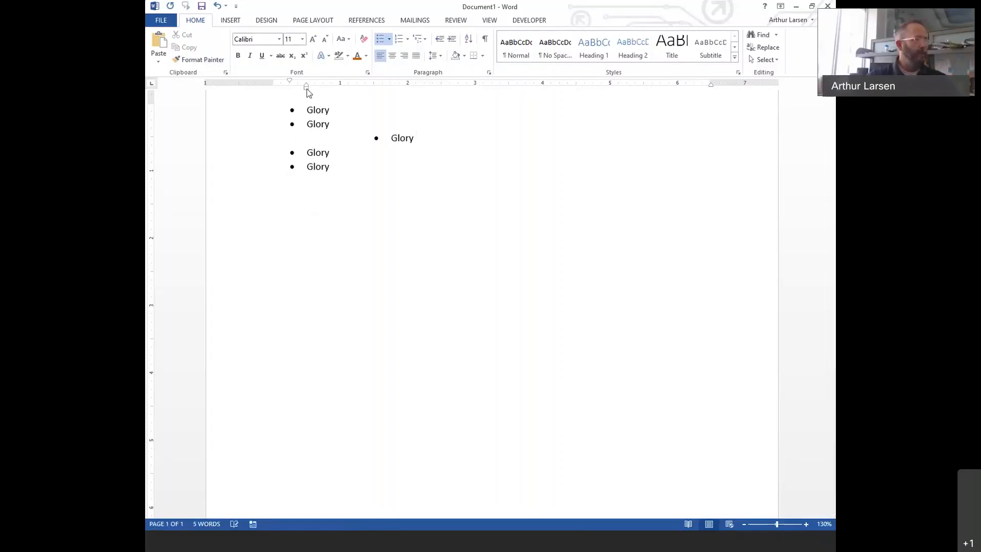
{"action": "left_click_drag", "start_coordinate": [308, 93], "coordinate": [329, 94]}
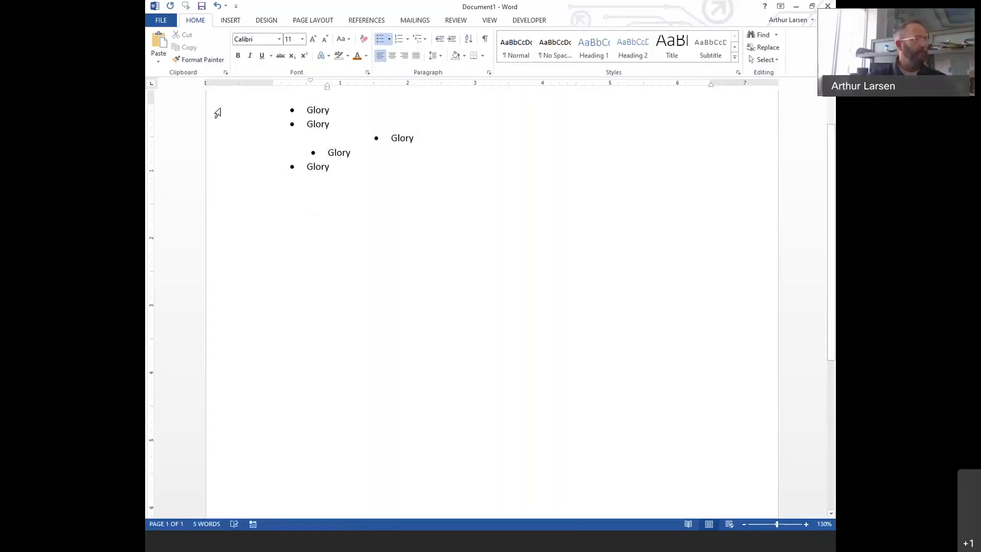
{"action": "left_click", "coordinate": [322, 110]}
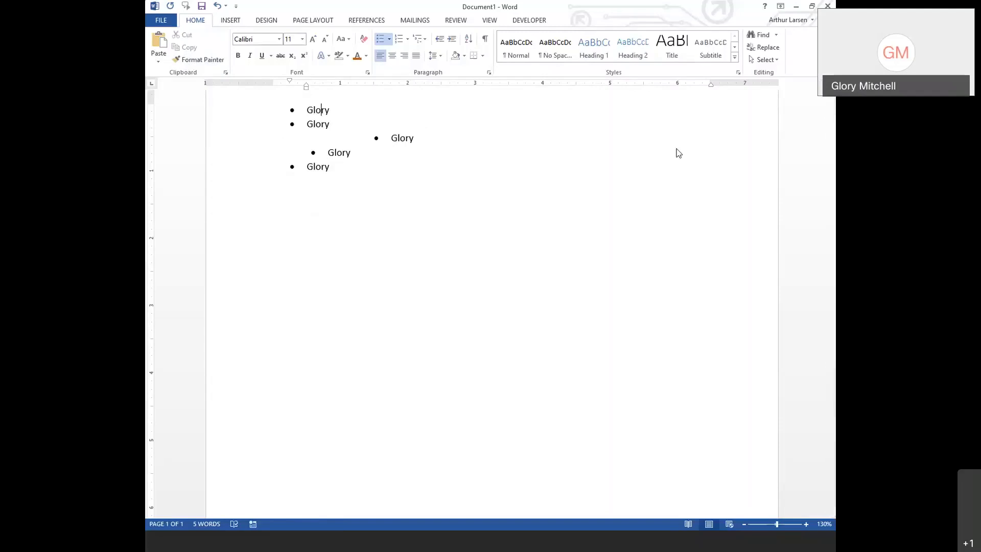
- Format-paint the first bullet's formatting onto the third and fourth bullets to realign them
{"action": "scroll", "coordinate": [556, 245], "scroll_direction": "up", "scroll_amount": 9}
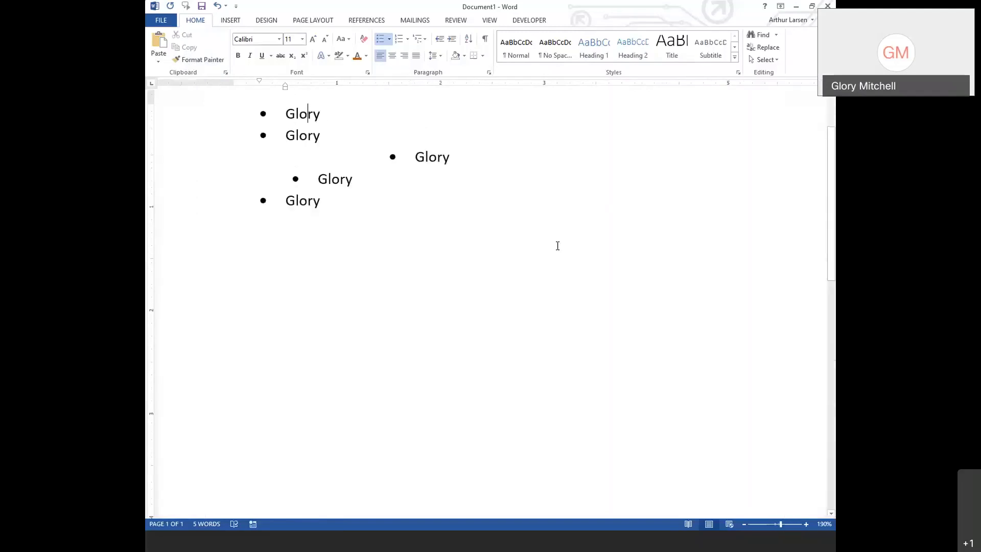
{"action": "scroll", "coordinate": [557, 246], "scroll_direction": "up", "scroll_amount": 4}
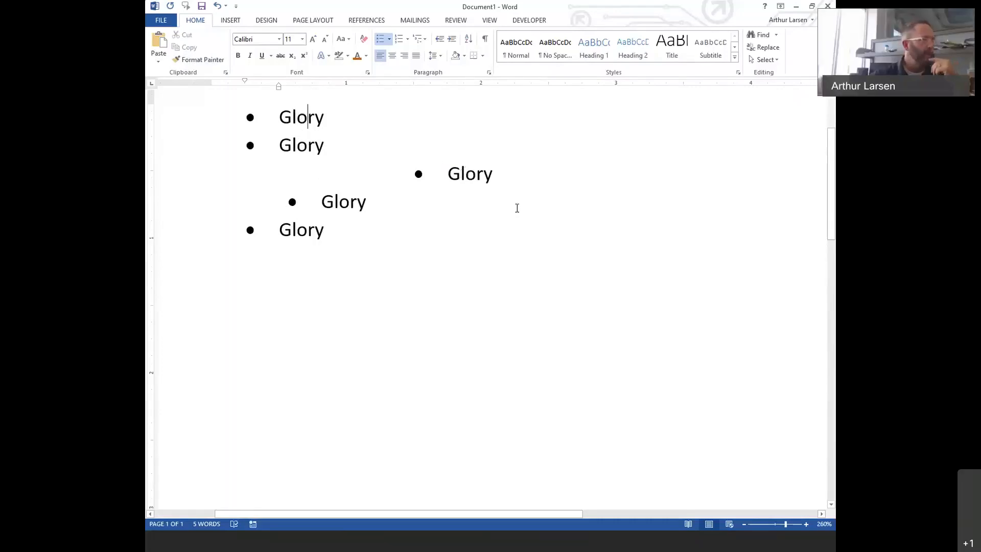
{"action": "left_click", "coordinate": [292, 116]}
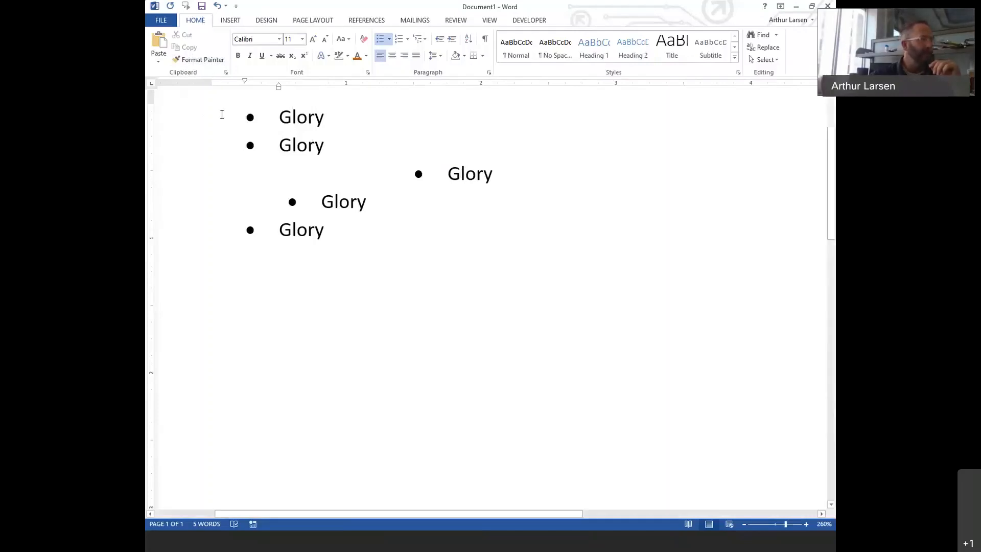
{"action": "left_click", "coordinate": [202, 61]}
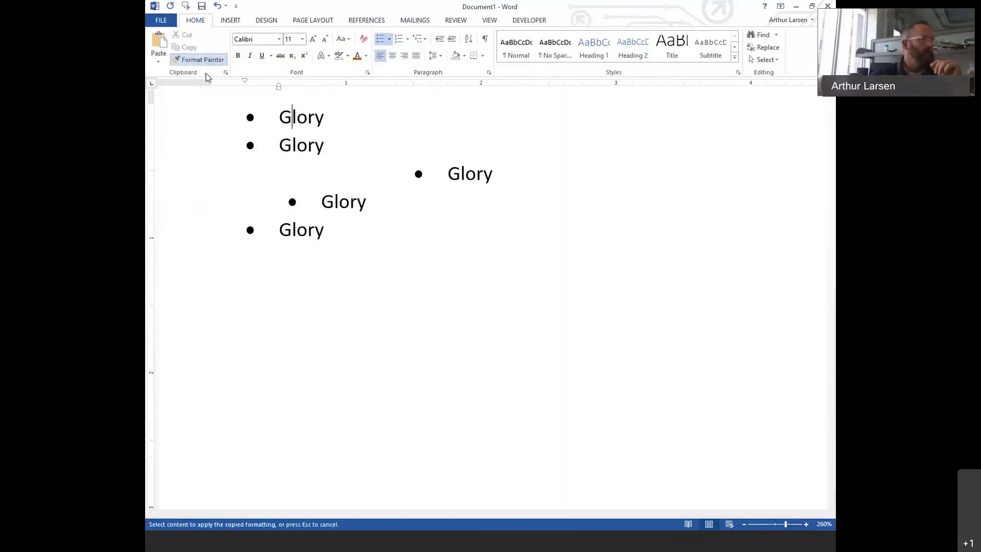
{"action": "left_click", "coordinate": [404, 176]}
{"action": "left_click", "coordinate": [405, 201]}
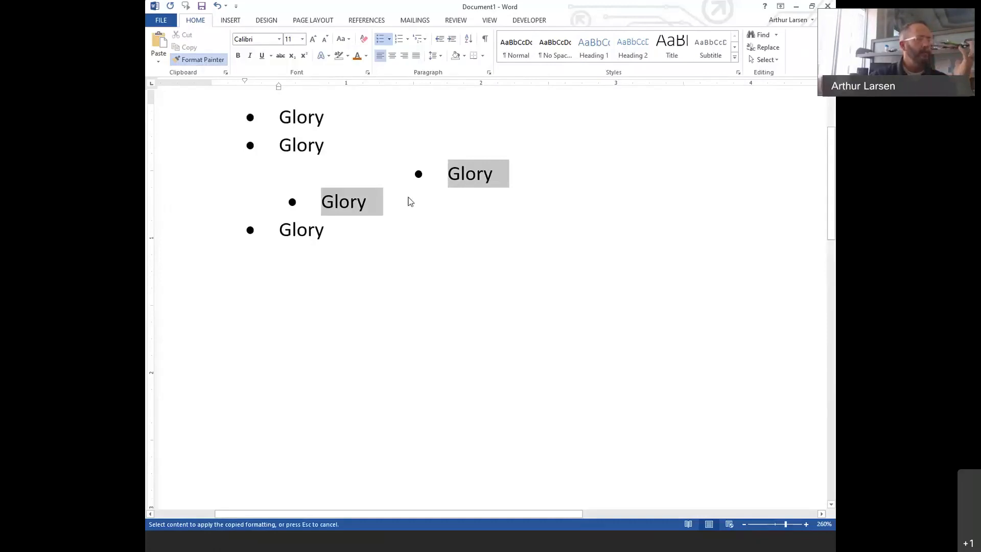
{"action": "left_click", "coordinate": [407, 200]}
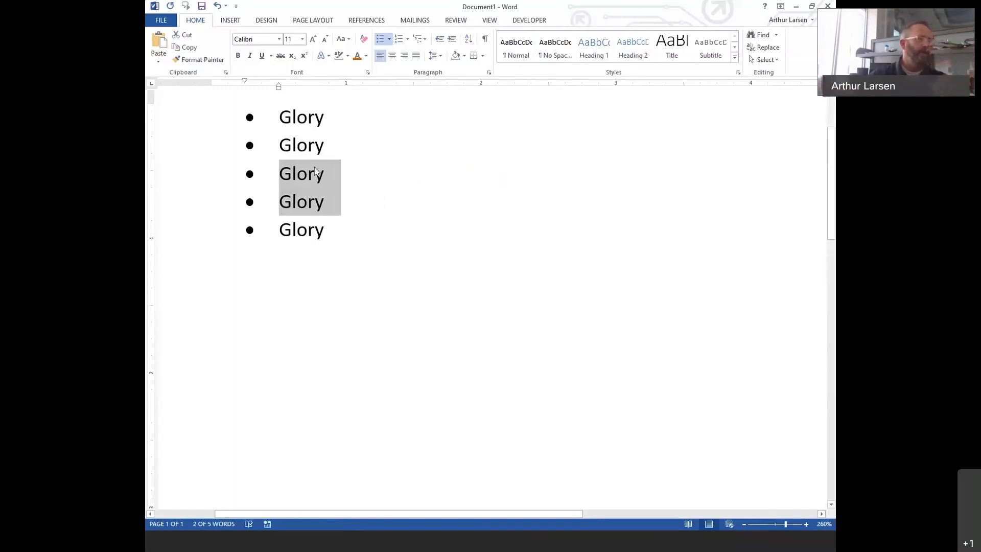
- Replace the third bullet's word with 'Art'
{"action": "left_click", "coordinate": [322, 177]}
{"action": "key", "text": "End"}
{"action": "key", "text": "BackSpace"}
{"action": "key", "text": "BackSpace"}
{"action": "key", "text": "BackSpace"}
{"action": "key", "text": "BackSpace"}
{"action": "key", "text": "BackSpace"}
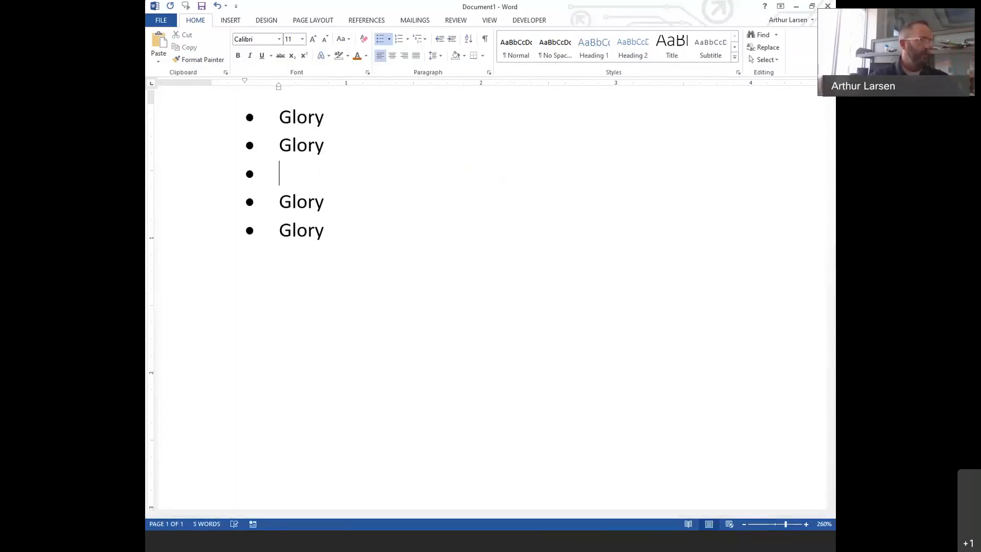
{"action": "type", "text": "Art"}
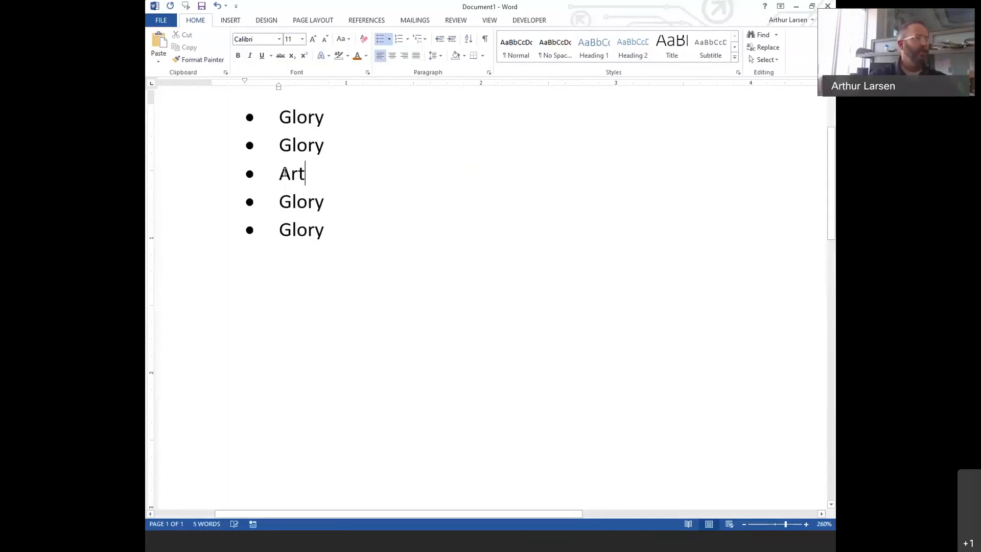
- Indent the Art item, then format-paint the second Glory's formatting onto it to realign it
{"action": "left_click", "coordinate": [291, 175]}
{"action": "left_click_drag", "start_coordinate": [278, 89], "coordinate": [324, 88]}
{"action": "left_click", "coordinate": [299, 143]}
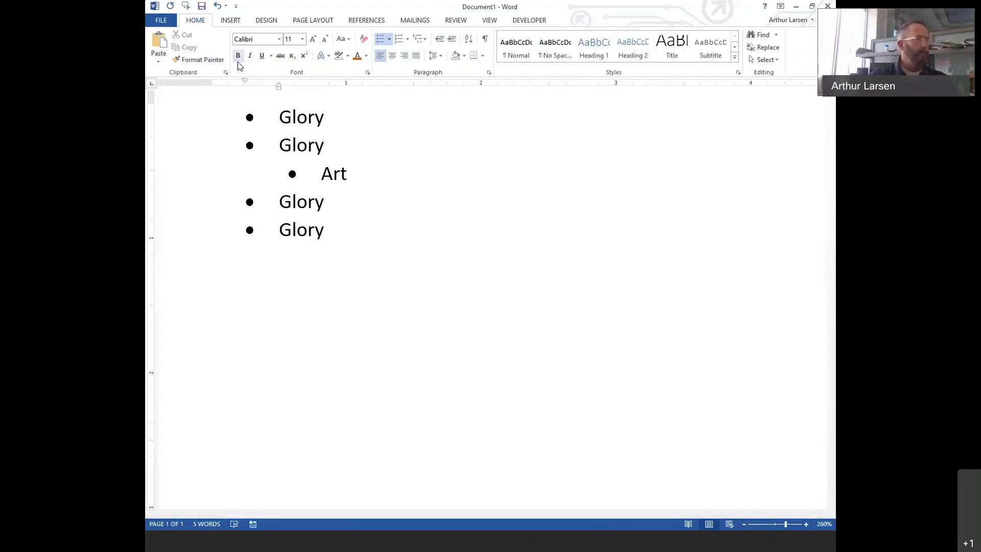
{"action": "left_click", "coordinate": [214, 61]}
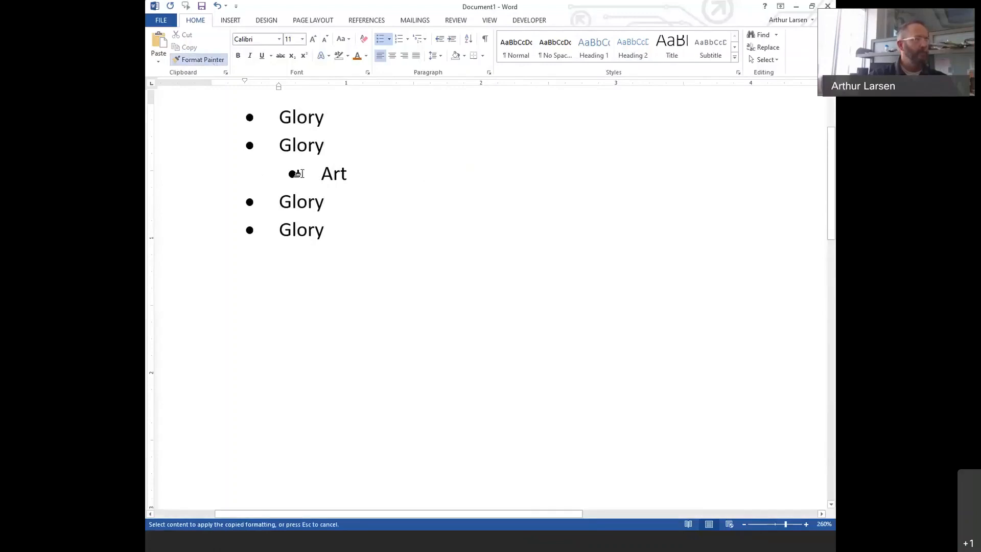
{"action": "left_click", "coordinate": [335, 173]}
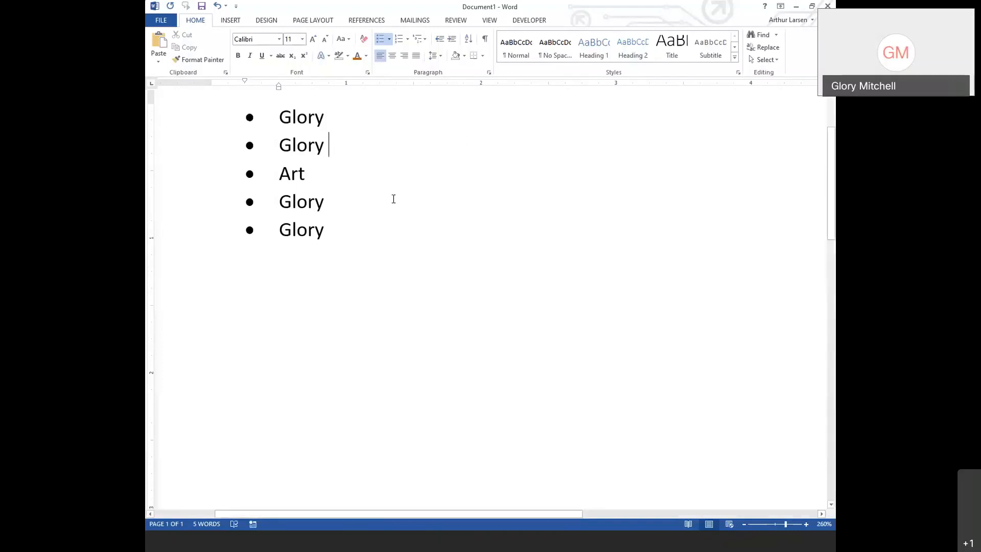
- Drag-select the whole Glory, Glory, Art, Glory, Glory list from the last item up to the first
{"action": "left_click_drag", "start_coordinate": [351, 240], "coordinate": [218, 123]}
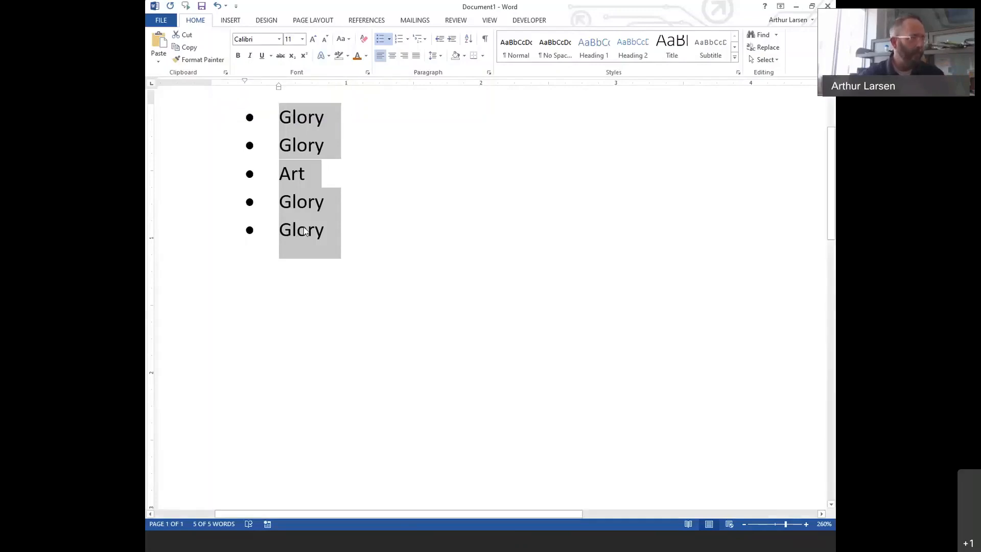
{"action": "left_click", "coordinate": [348, 250]}
{"action": "left_click_drag", "start_coordinate": [342, 228], "coordinate": [241, 123]}
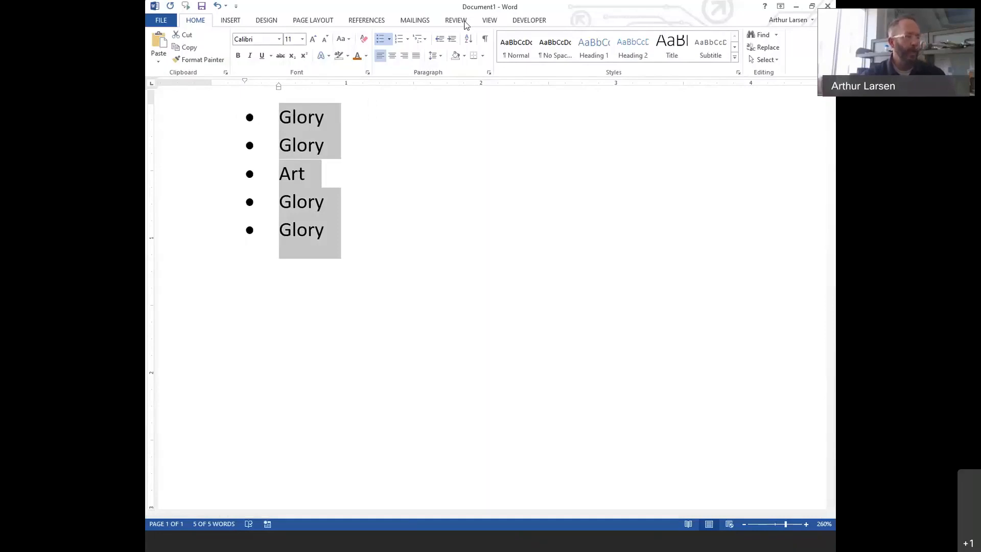
{"action": "left_click", "coordinate": [460, 203]}
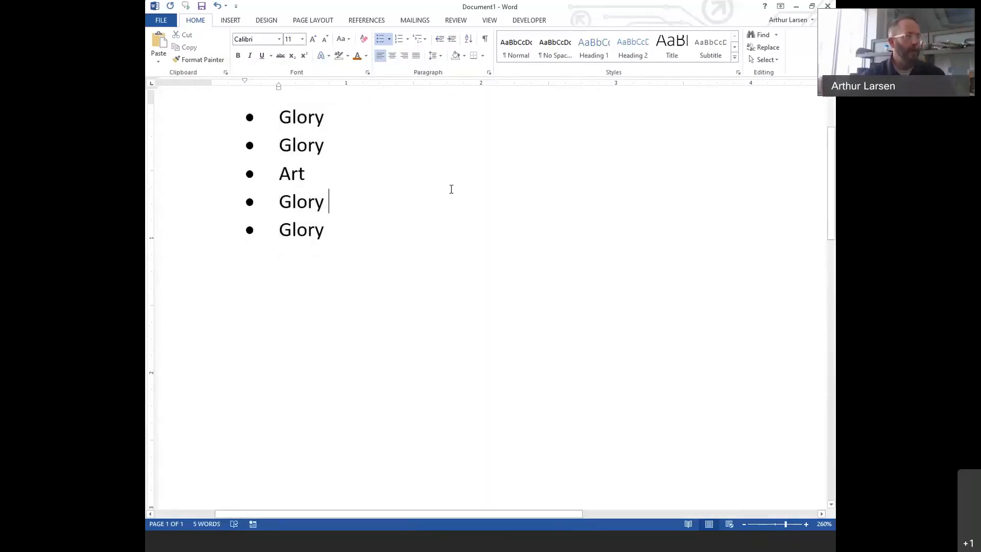
{"action": "left_click", "coordinate": [378, 117]}
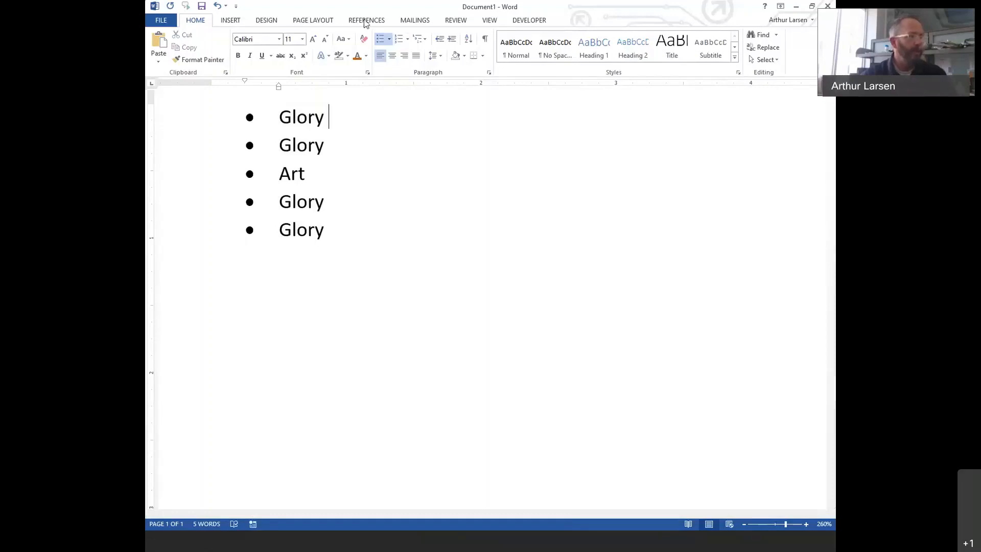
- Switch to the Review tab to display the proofing tools
{"action": "left_click", "coordinate": [456, 22]}
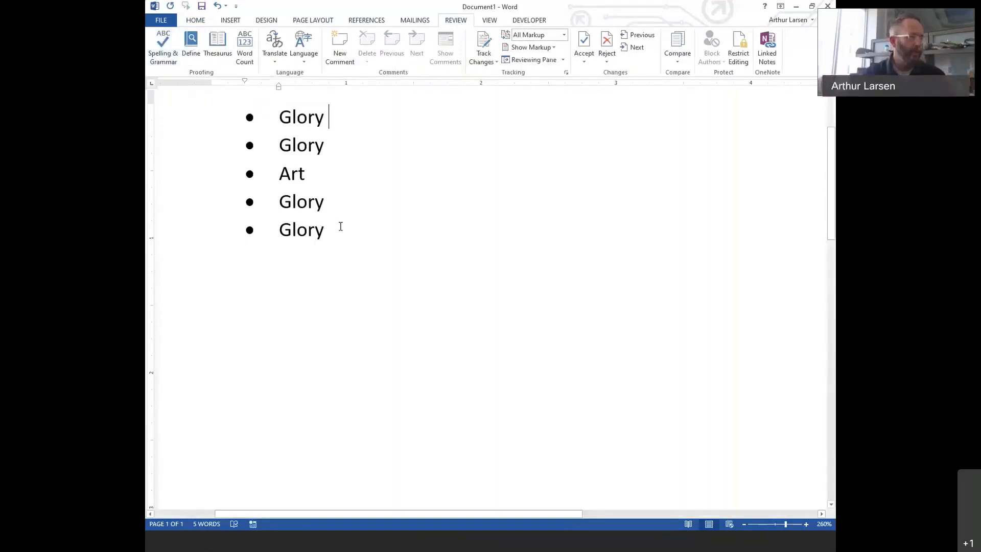
- Replace all five list items with the text 'ATTENOIN TOO DETALE'
{"action": "left_click_drag", "start_coordinate": [329, 228], "coordinate": [186, 106]}
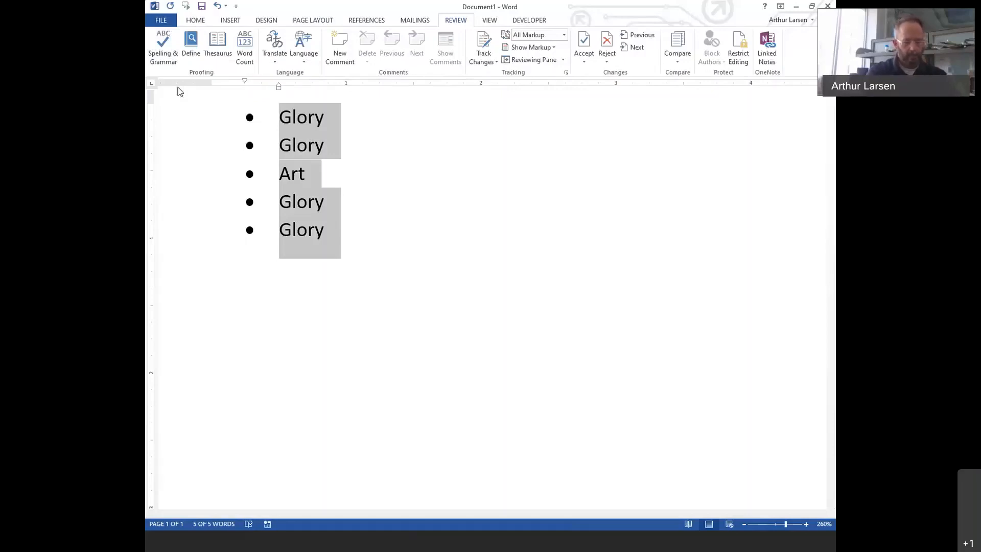
{"action": "type", "text": "ATTEN"}
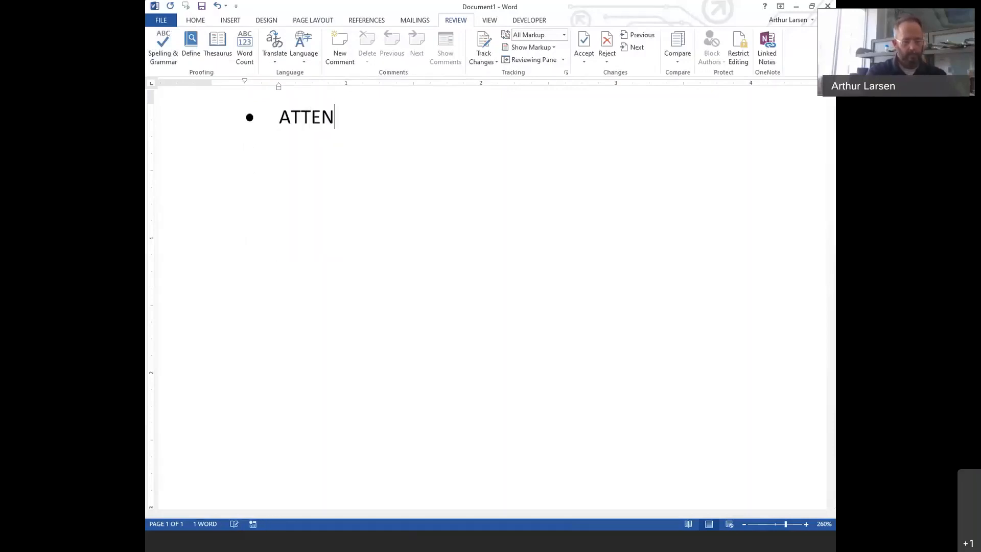
{"action": "type", "text": "OIN T"}
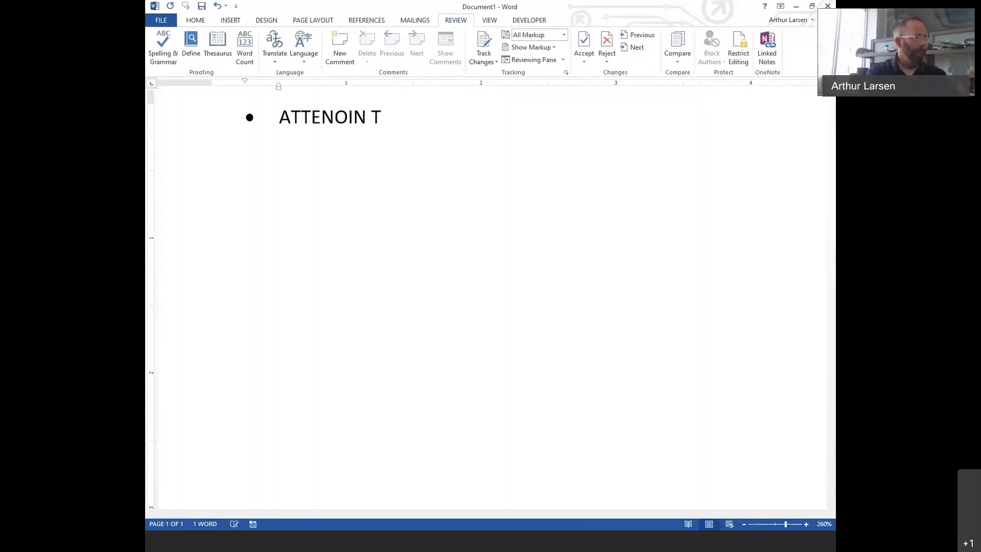
{"action": "type", "text": "OO DETALE"}
- Add an empty bullet below, remove the bullet from the ATTENOIN TOO DETALE line, and select that line
{"action": "key", "text": "Return"}
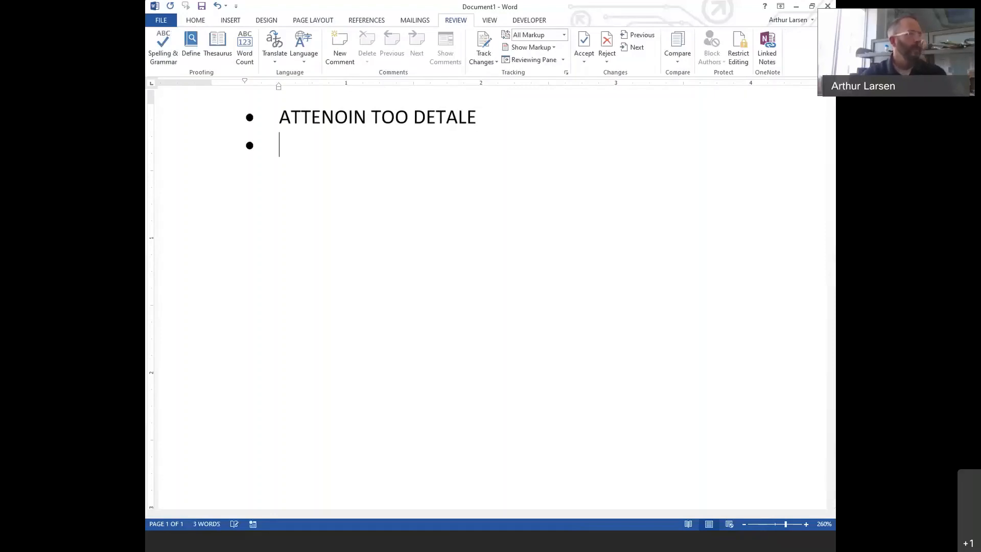
{"action": "key", "text": "Up"}
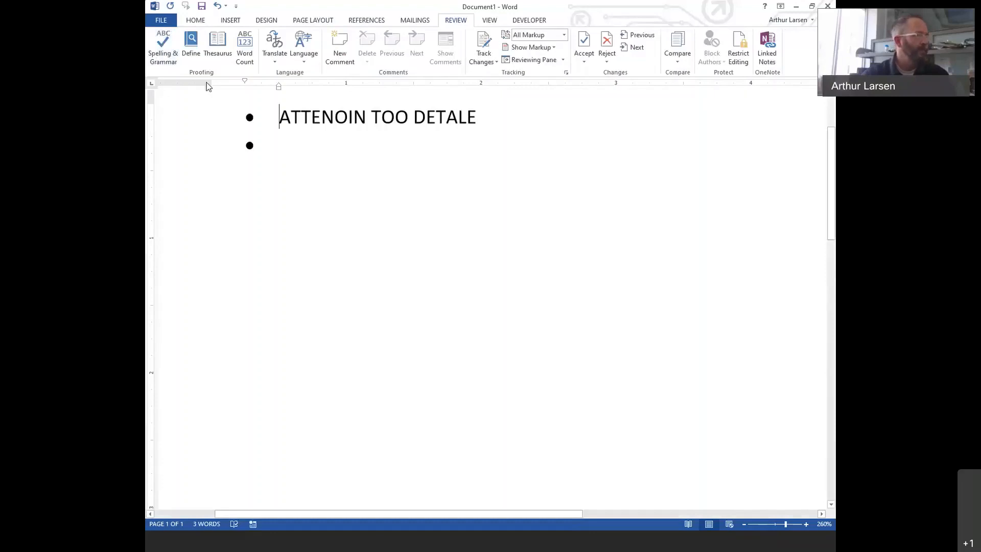
{"action": "left_click", "coordinate": [198, 23]}
{"action": "left_click", "coordinate": [381, 39]}
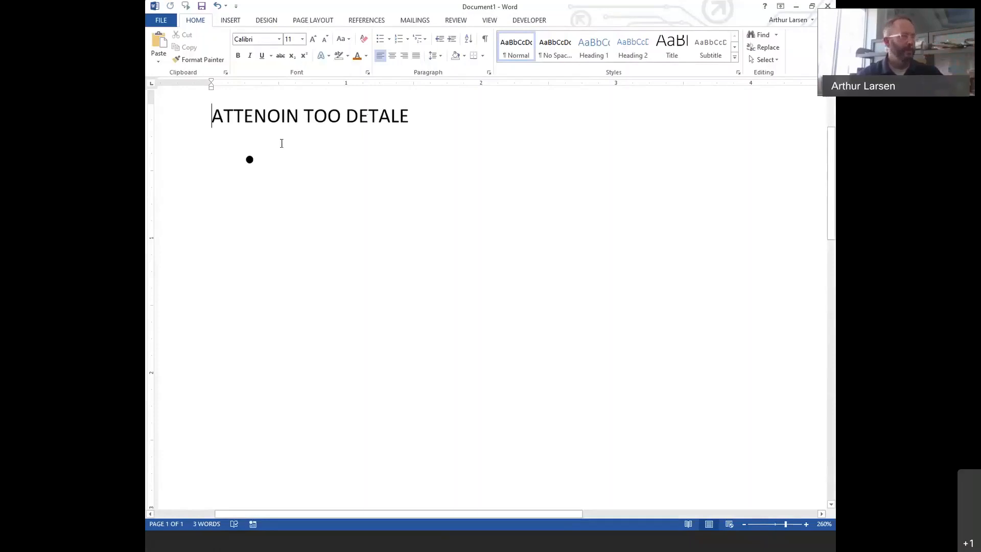
{"action": "left_click", "coordinate": [167, 122]}
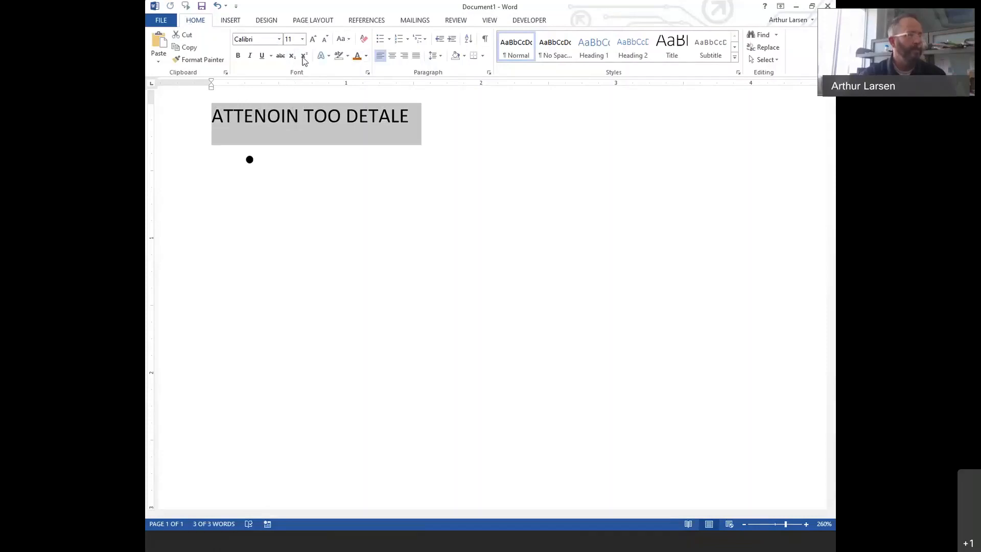
- Change the heading to lowercase using Change Case
{"action": "left_click", "coordinate": [346, 41]}
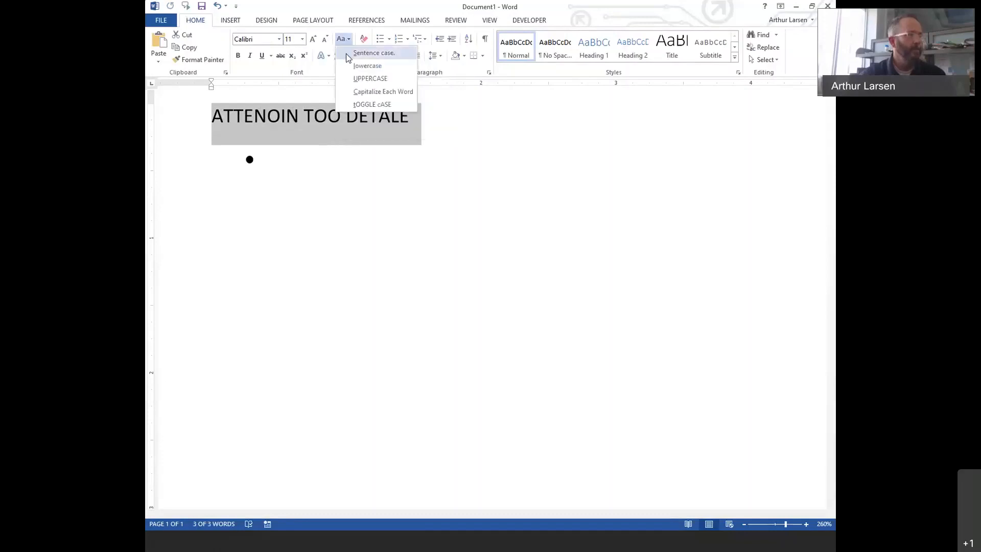
{"action": "left_click", "coordinate": [356, 68]}
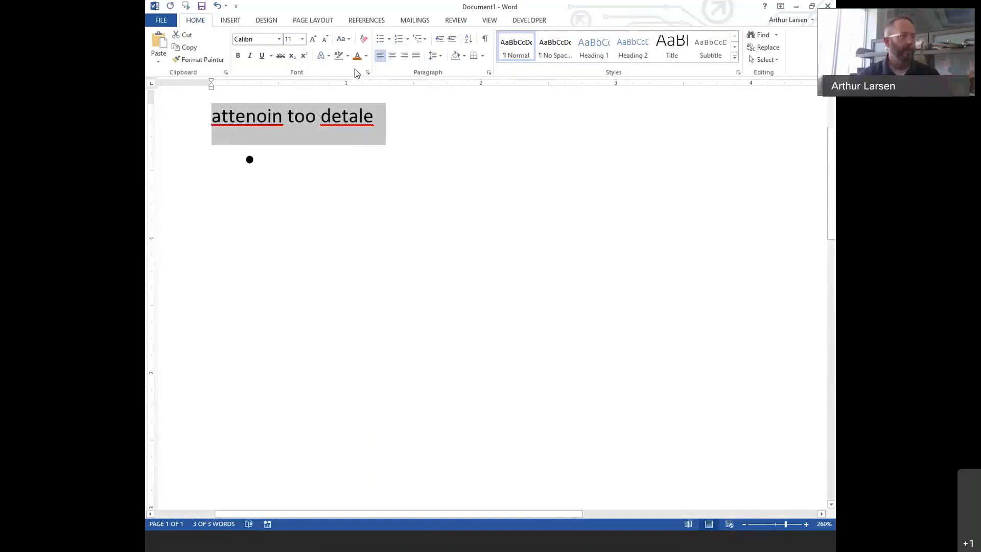
{"action": "right_click", "coordinate": [333, 122]}
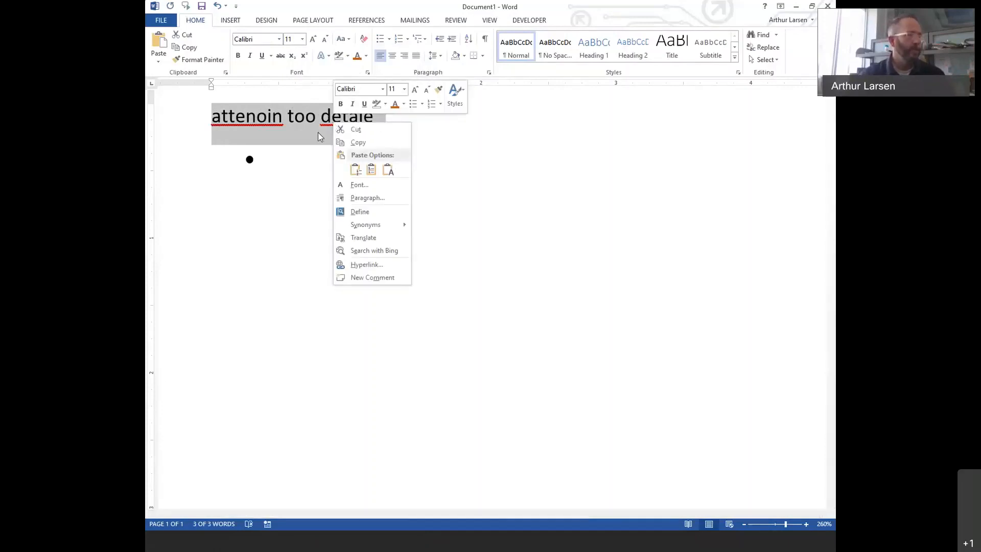
{"action": "key", "text": "Escape"}
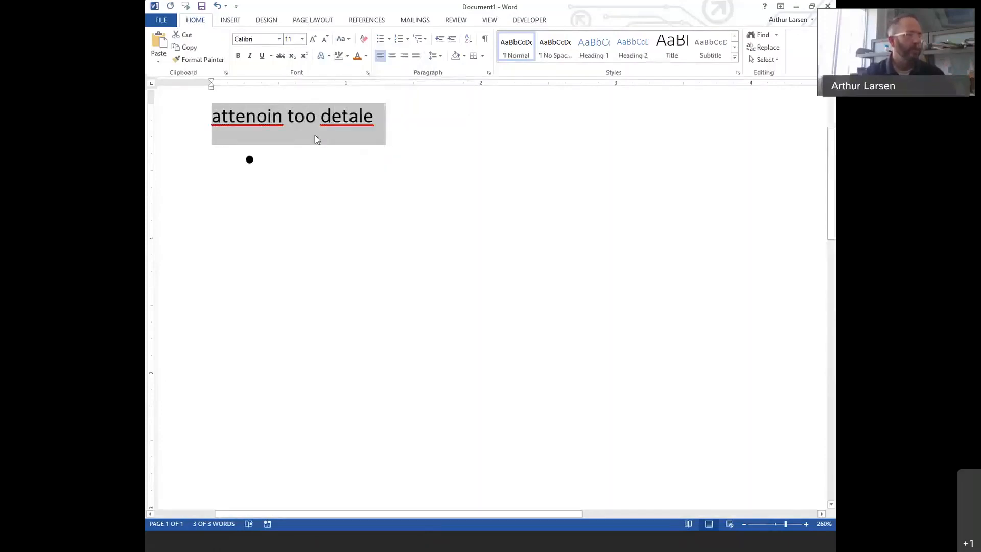
{"action": "left_click", "coordinate": [429, 139]}
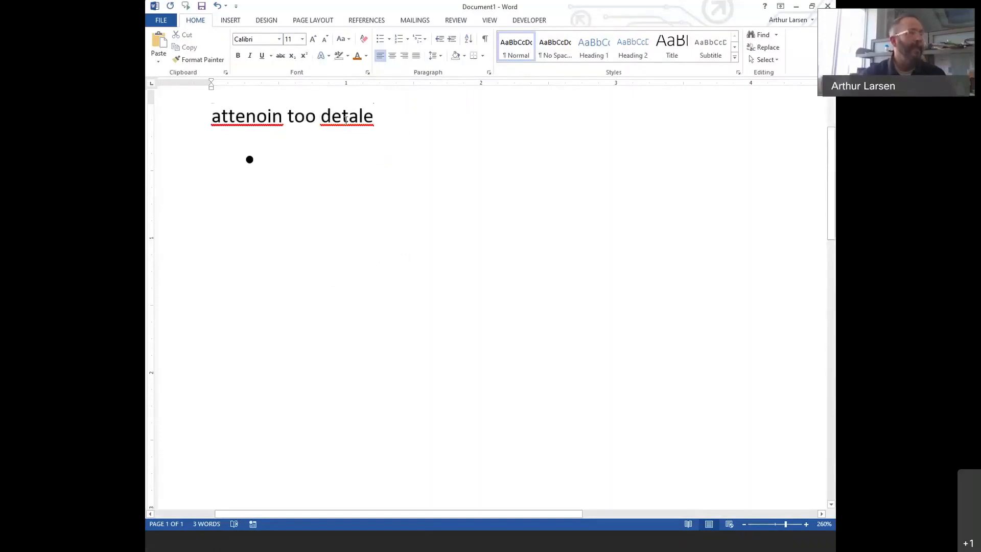
- Correct the misspellings to 'detail' and 'attending' from the spelling suggestions
{"action": "right_click", "coordinate": [346, 125]}
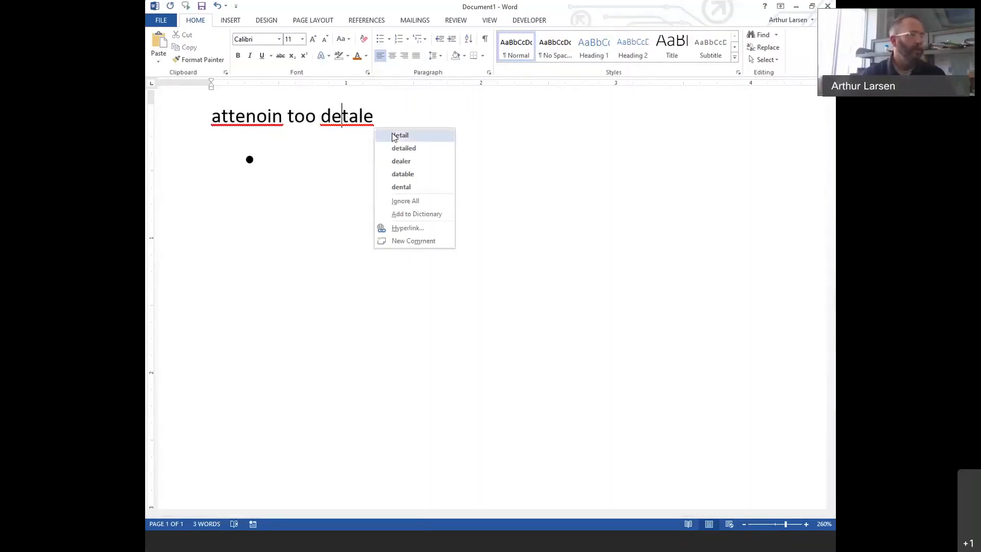
{"action": "left_click", "coordinate": [399, 135]}
{"action": "right_click", "coordinate": [251, 124]}
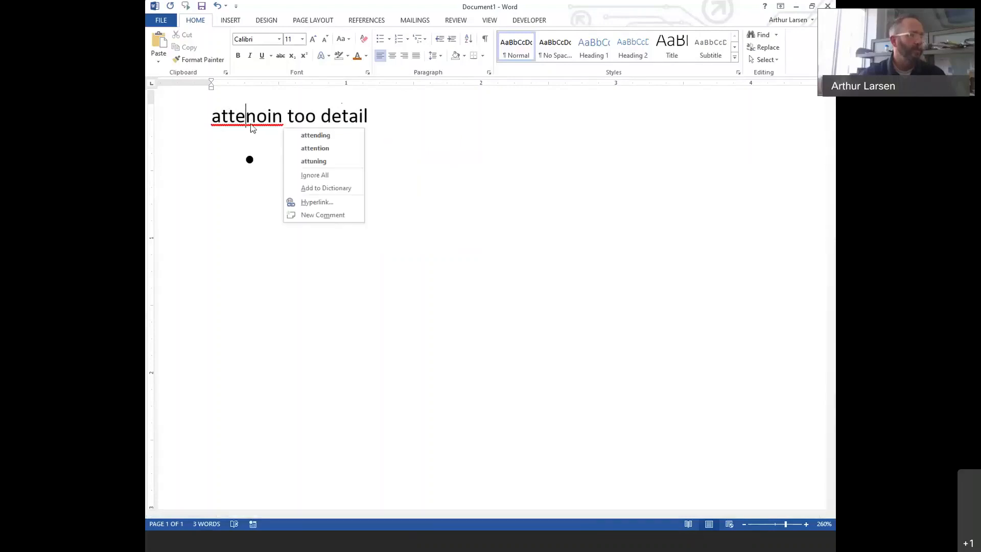
{"action": "left_click", "coordinate": [301, 136]}
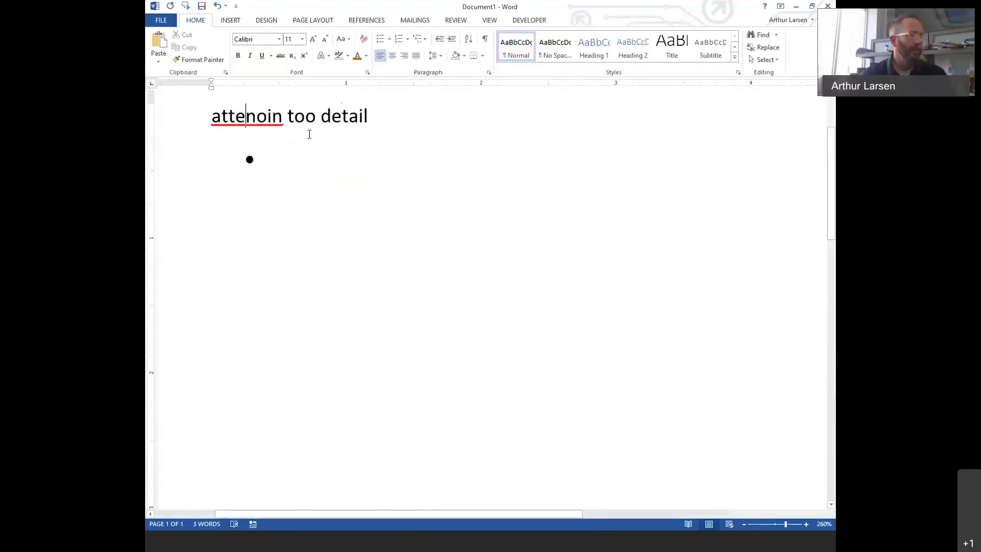
- Make the 'attending too detail' line UPPERCASE and select it
{"action": "left_click", "coordinate": [183, 125]}
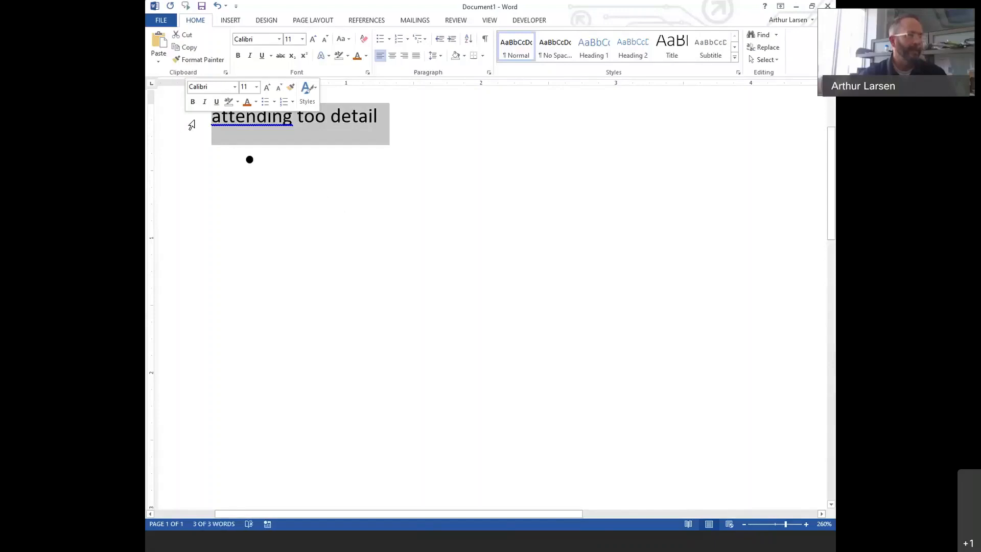
{"action": "left_click", "coordinate": [347, 40]}
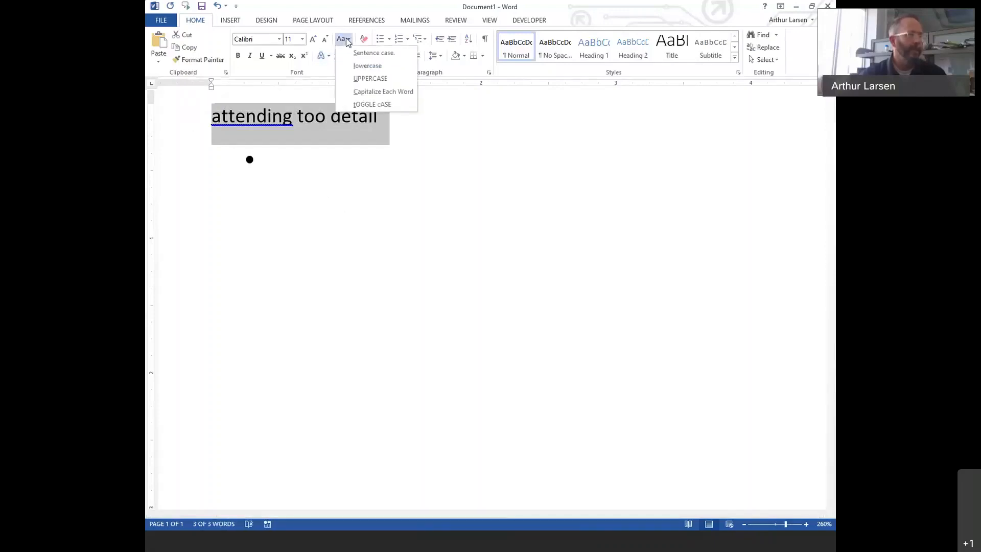
{"action": "left_click", "coordinate": [361, 77]}
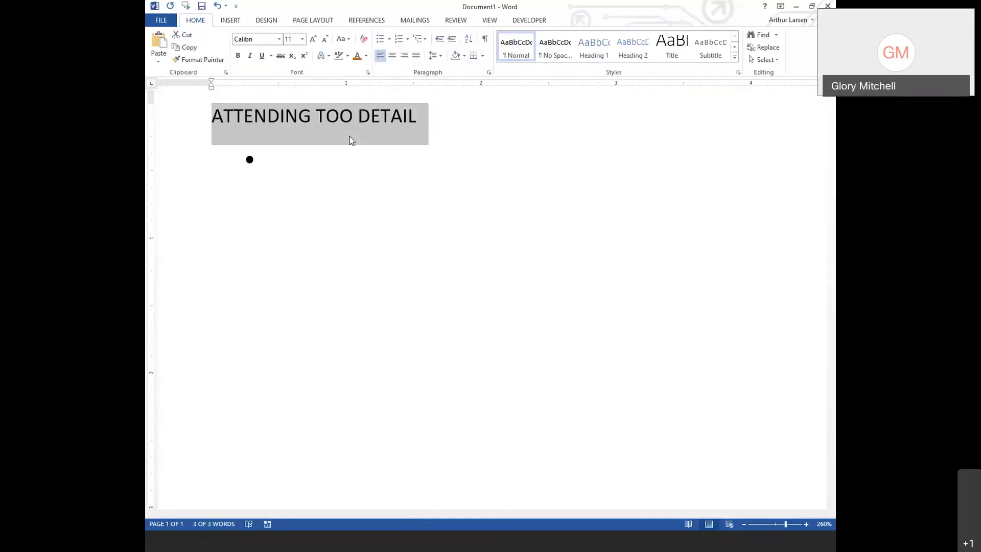
{"action": "left_click", "coordinate": [199, 115]}
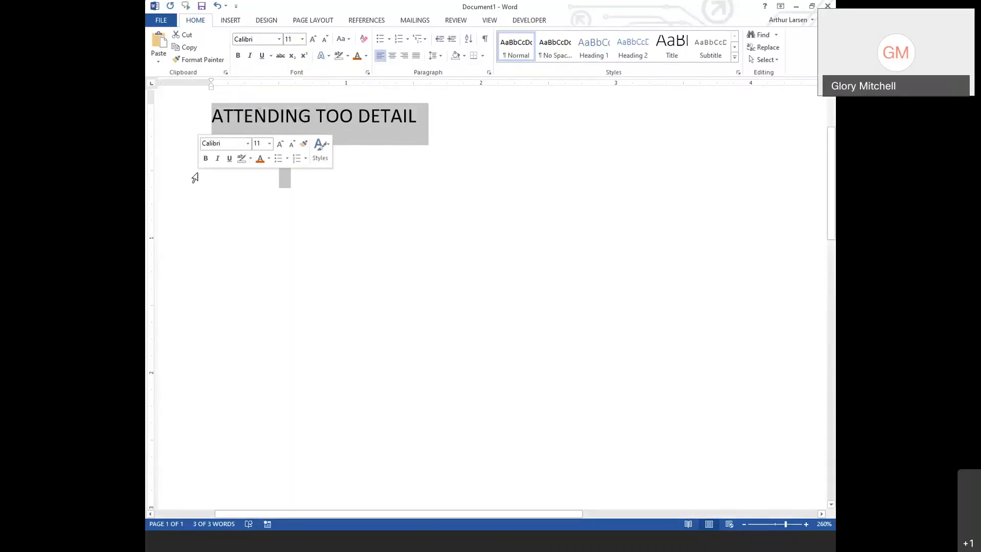
- Delete the heading line and centre the paragraph
{"action": "key", "text": "Delete"}
{"action": "scroll", "coordinate": [238, 182], "scroll_direction": "up", "scroll_amount": 3}
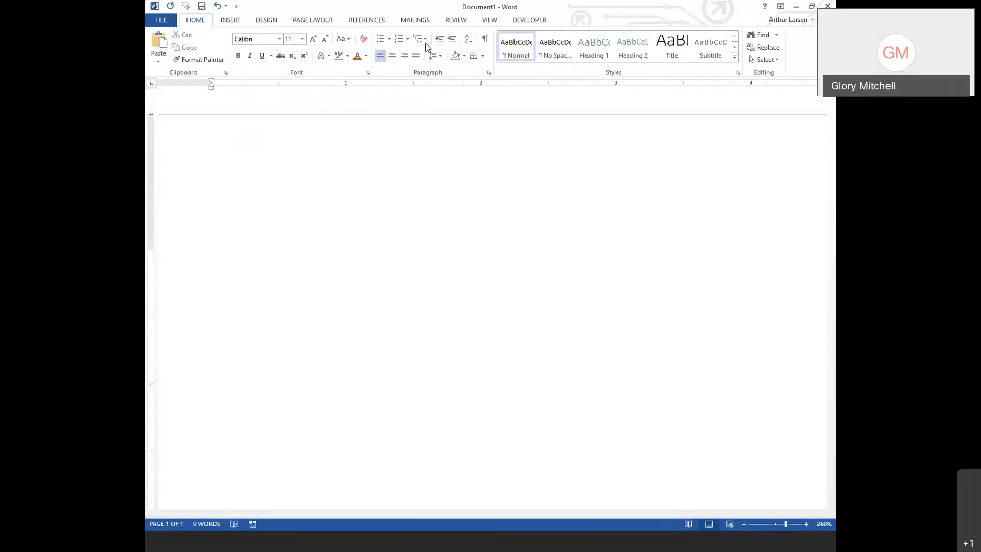
{"action": "left_click", "coordinate": [392, 56]}
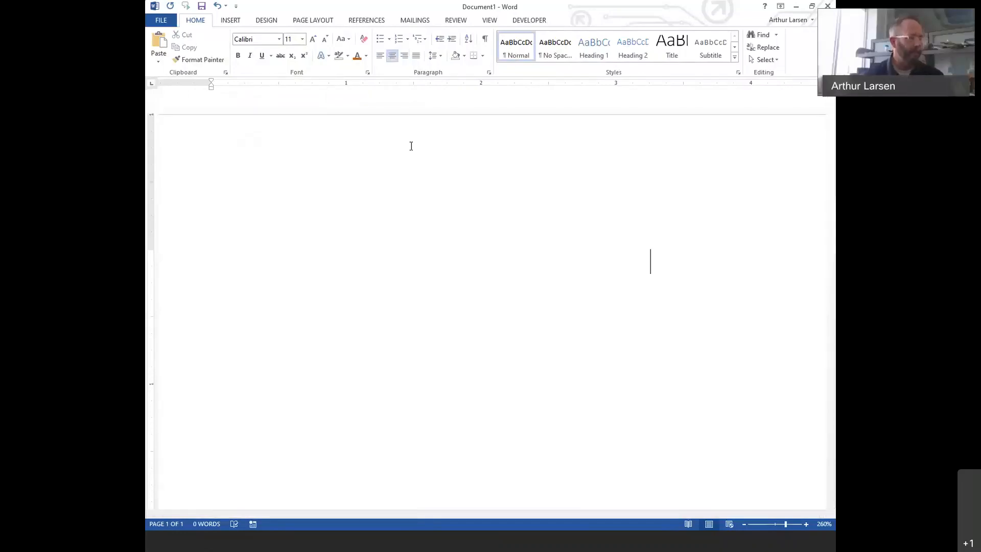
{"action": "scroll", "coordinate": [396, 334], "scroll_direction": "down", "scroll_amount": 12}
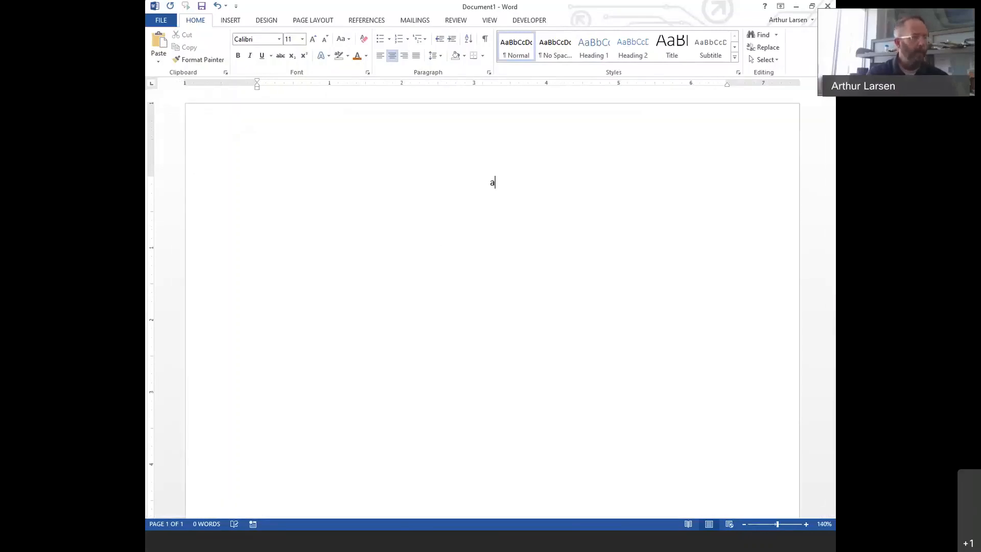
- Type a person's name and street address on two centred lines, fix the typo, and show formatting marks
{"action": "key", "text": "Return"}
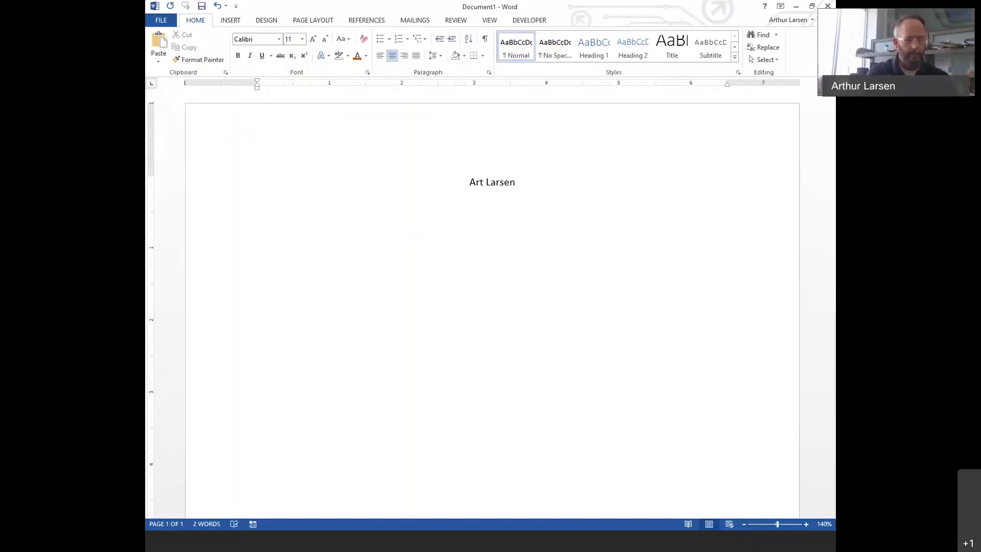
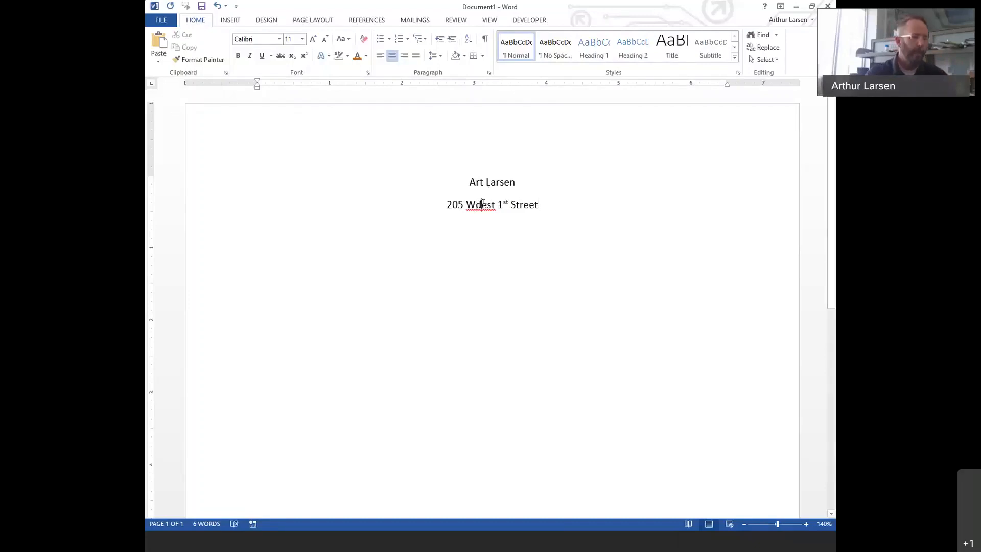
{"action": "key", "text": "Delete"}
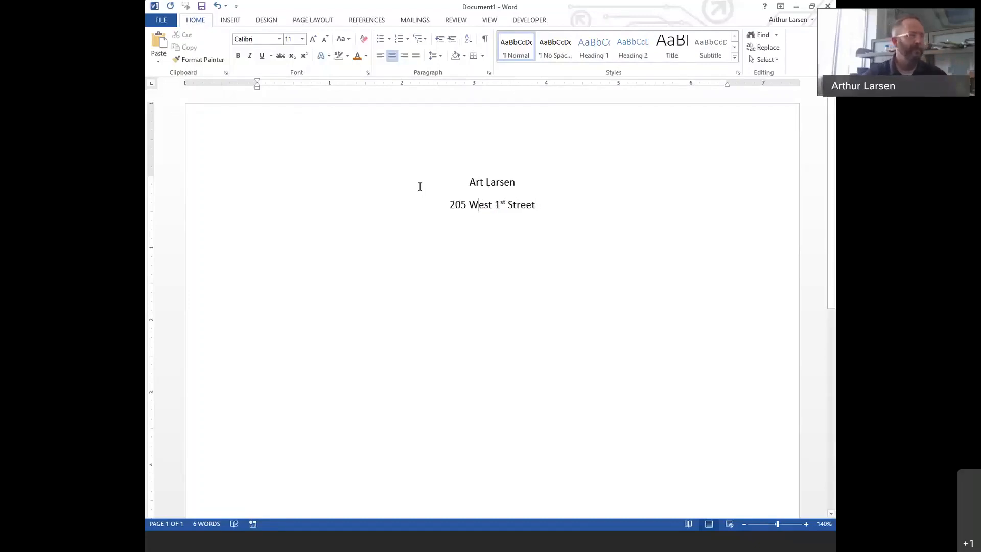
{"action": "left_click", "coordinate": [485, 40]}
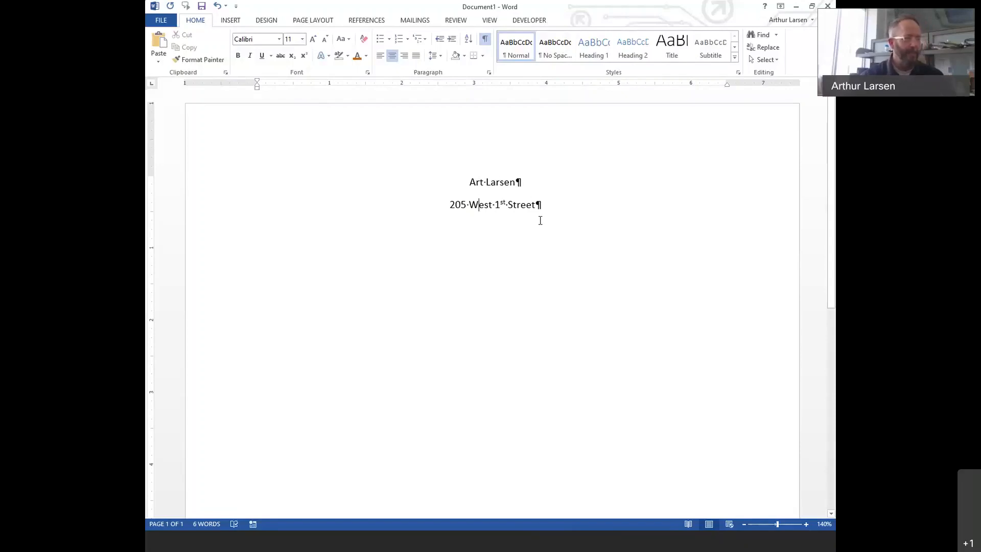
{"action": "left_click_drag", "start_coordinate": [549, 211], "coordinate": [387, 147]}
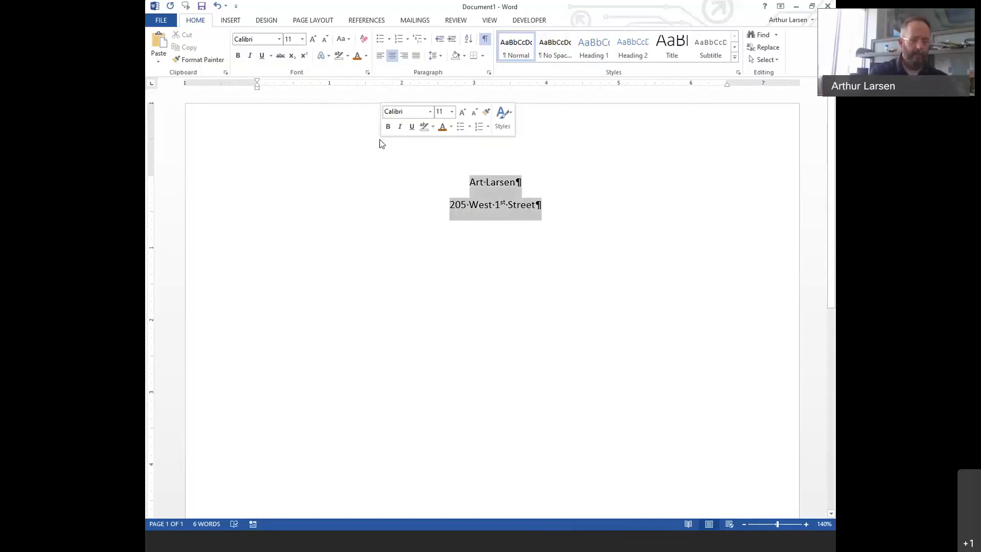
{"action": "type", "text": "=rand(5"}
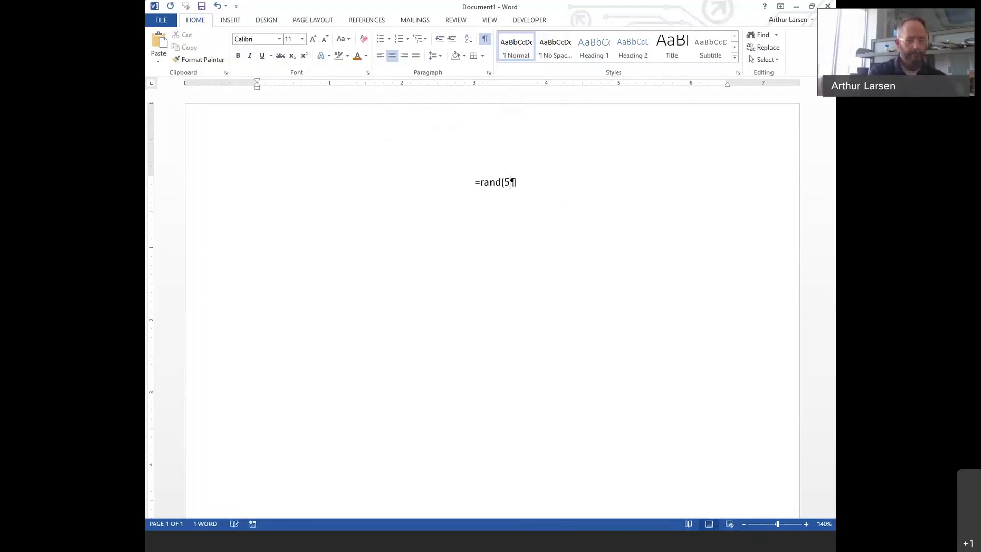
{"action": "type", "text": ",2)"}
{"action": "key", "text": "Return"}
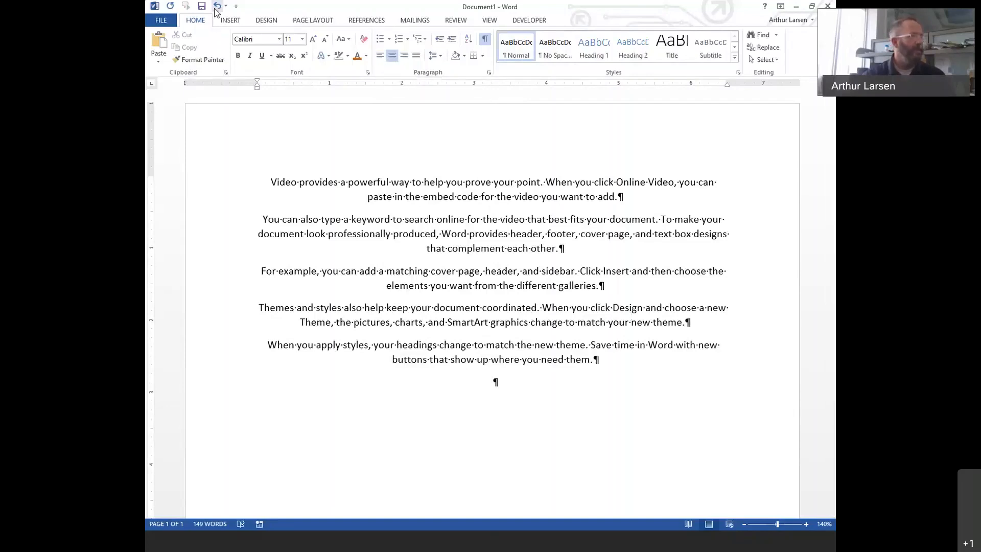
{"action": "left_click", "coordinate": [217, 5]}
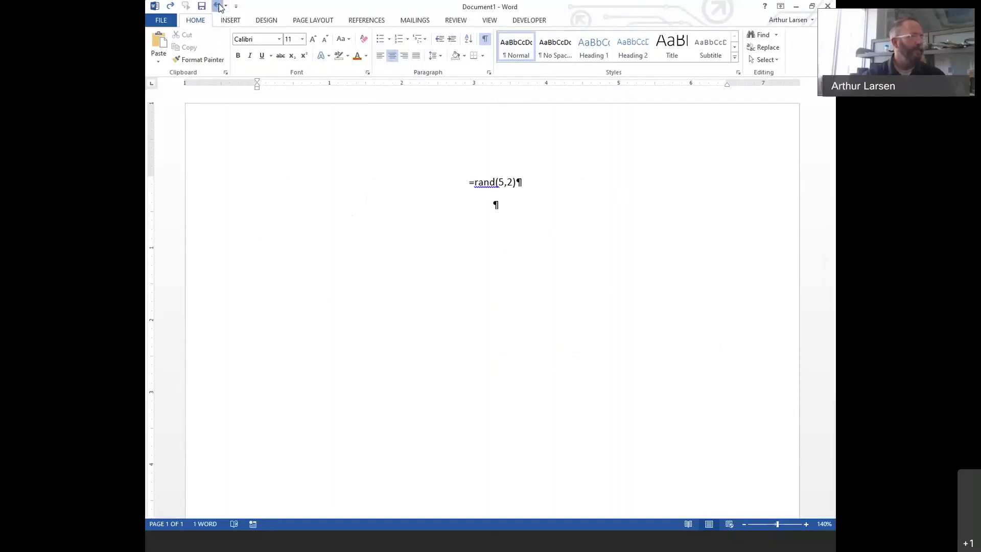
{"action": "left_click", "coordinate": [219, 6]}
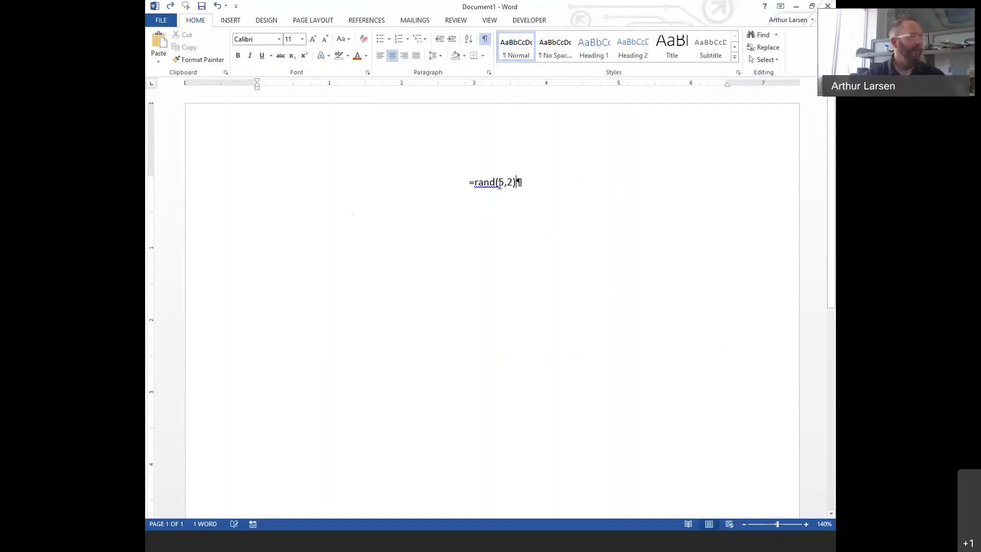
{"action": "left_click", "coordinate": [219, 6]}
{"action": "left_click", "coordinate": [219, 6]}
{"action": "left_click", "coordinate": [219, 6]}
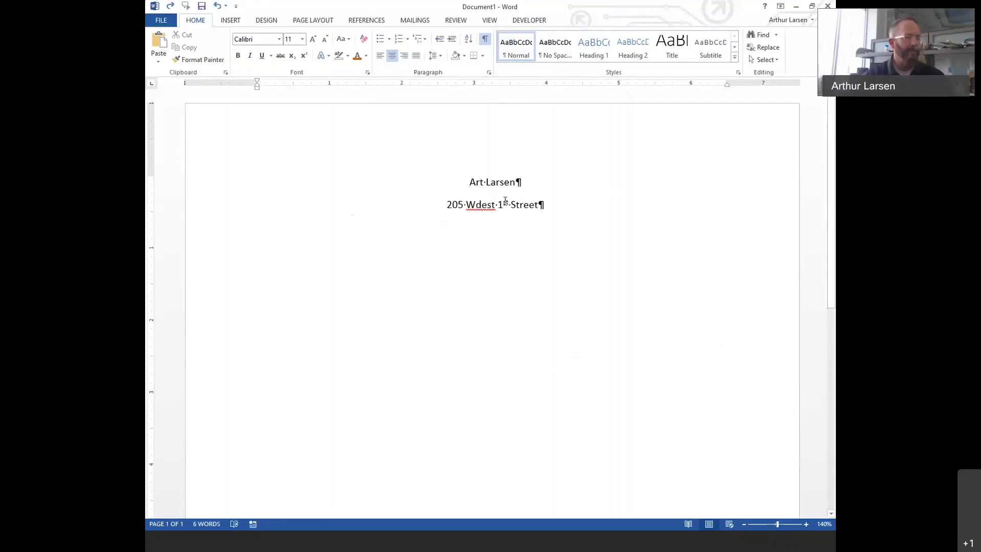
{"action": "key", "text": "BackSpace"}
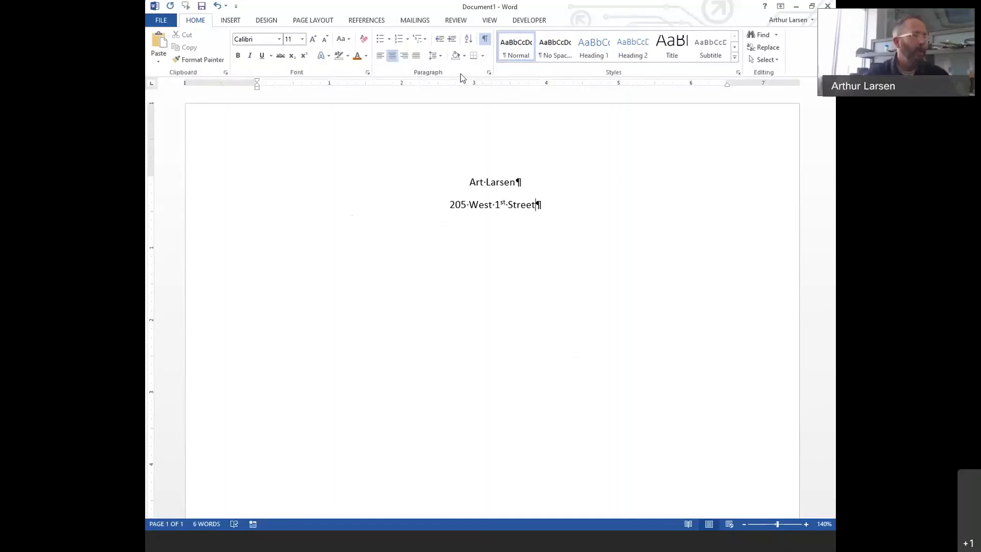
{"action": "left_click", "coordinate": [318, 23]}
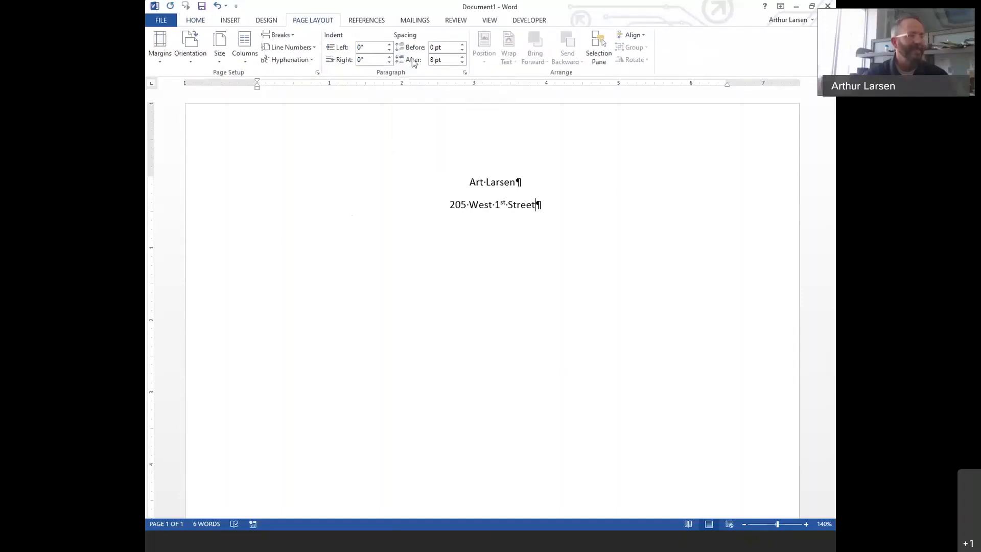
{"action": "left_click", "coordinate": [504, 182]}
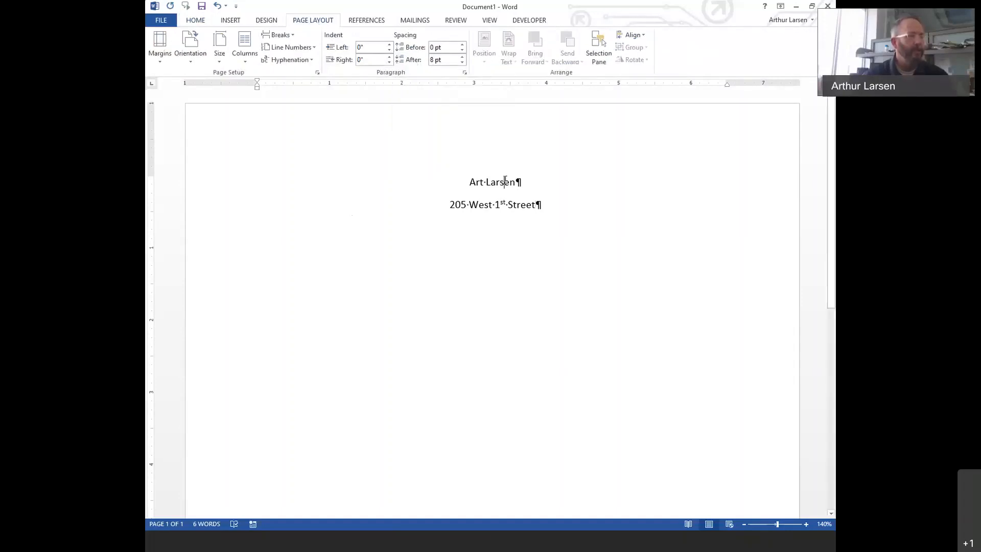
{"action": "left_click", "coordinate": [461, 62]}
{"action": "left_click", "coordinate": [462, 62]}
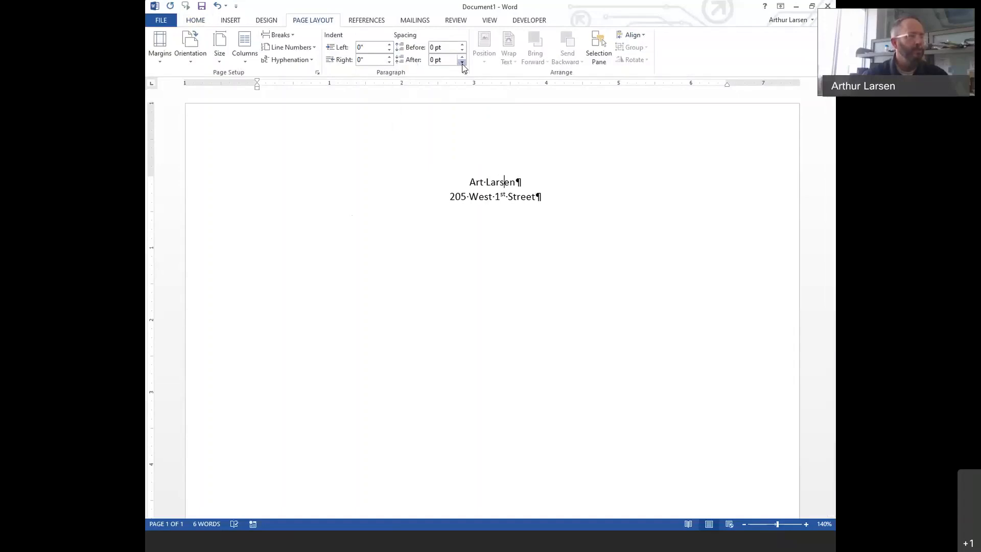